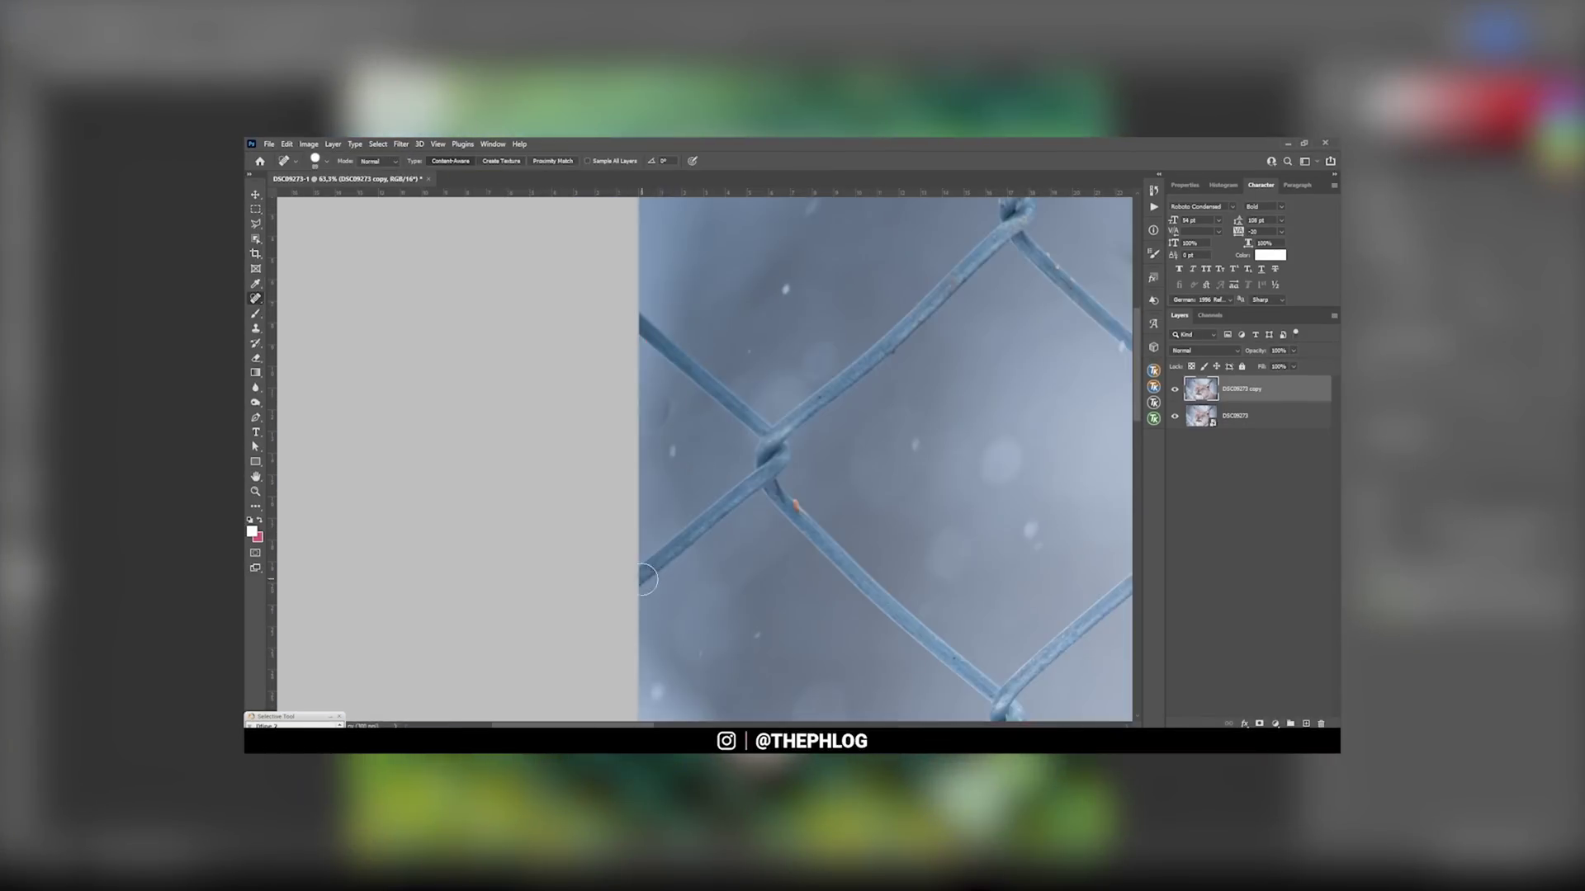
# - Heal the fence wires off the lynx's fur and lower left, then clone away the wire across its eye
pyautogui.moveTo(648, 578); pyautogui.dragTo(803, 440)
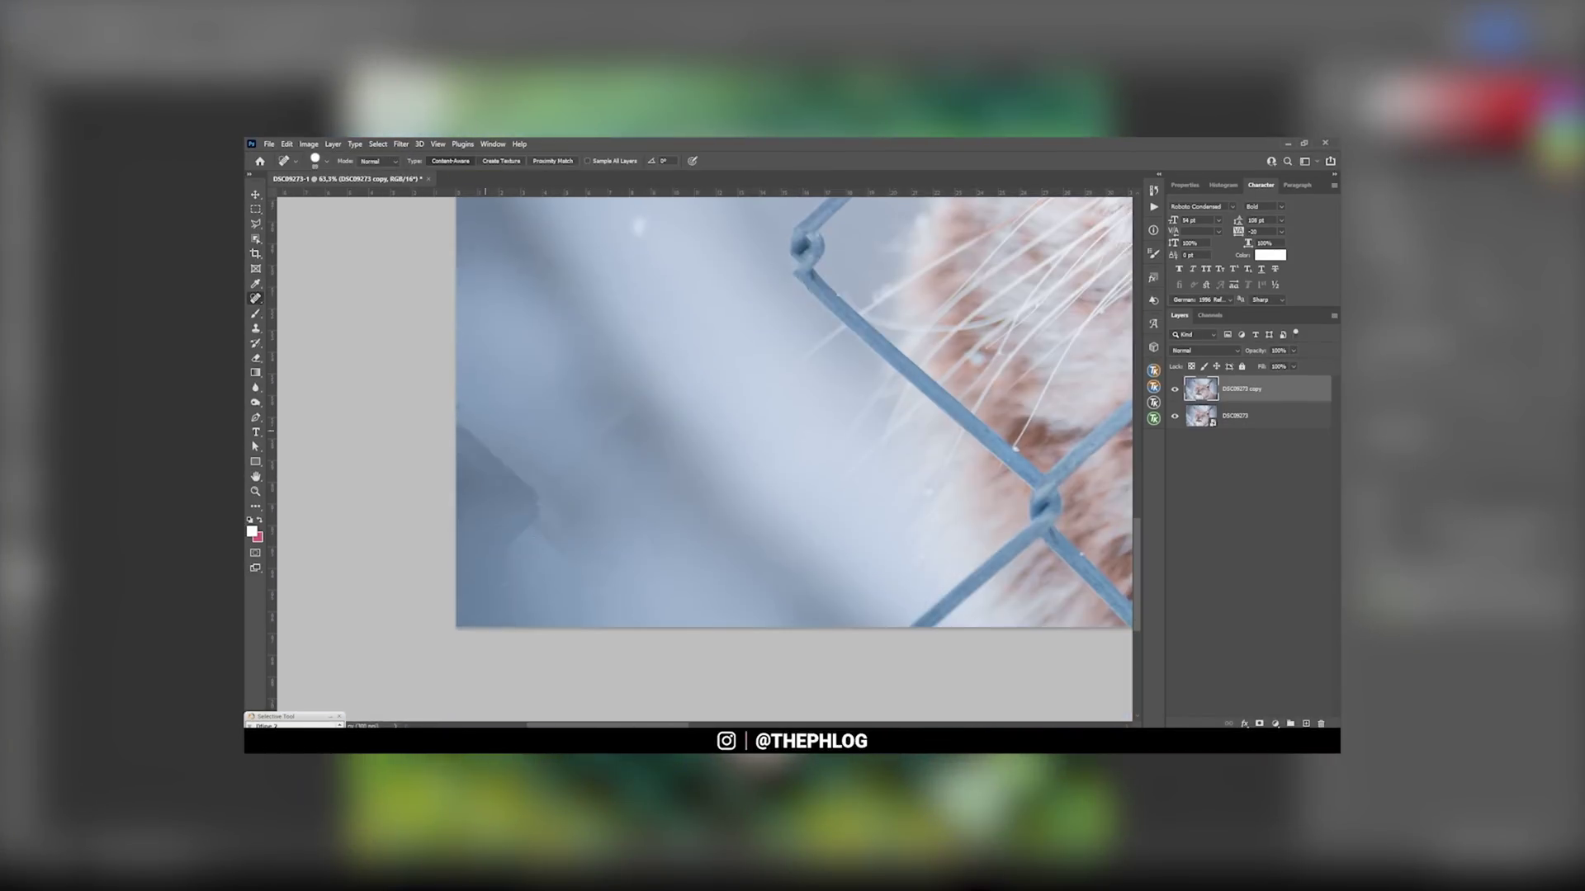
pyautogui.moveTo(484, 431); pyautogui.dragTo(553, 570)
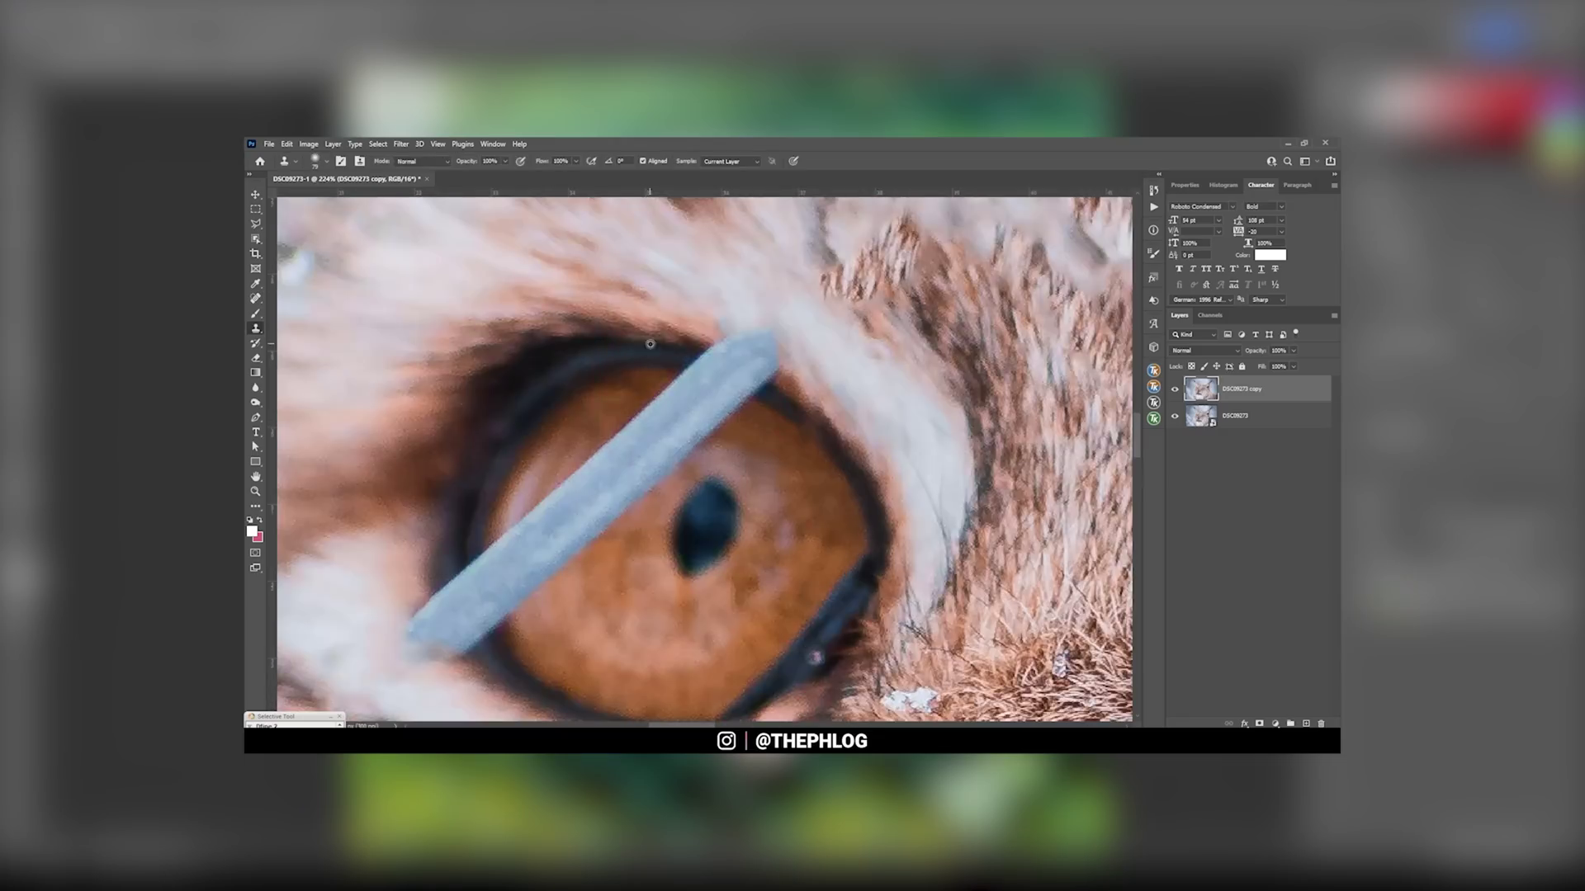
pyautogui.moveTo(730, 346); pyautogui.dragTo(702, 388)
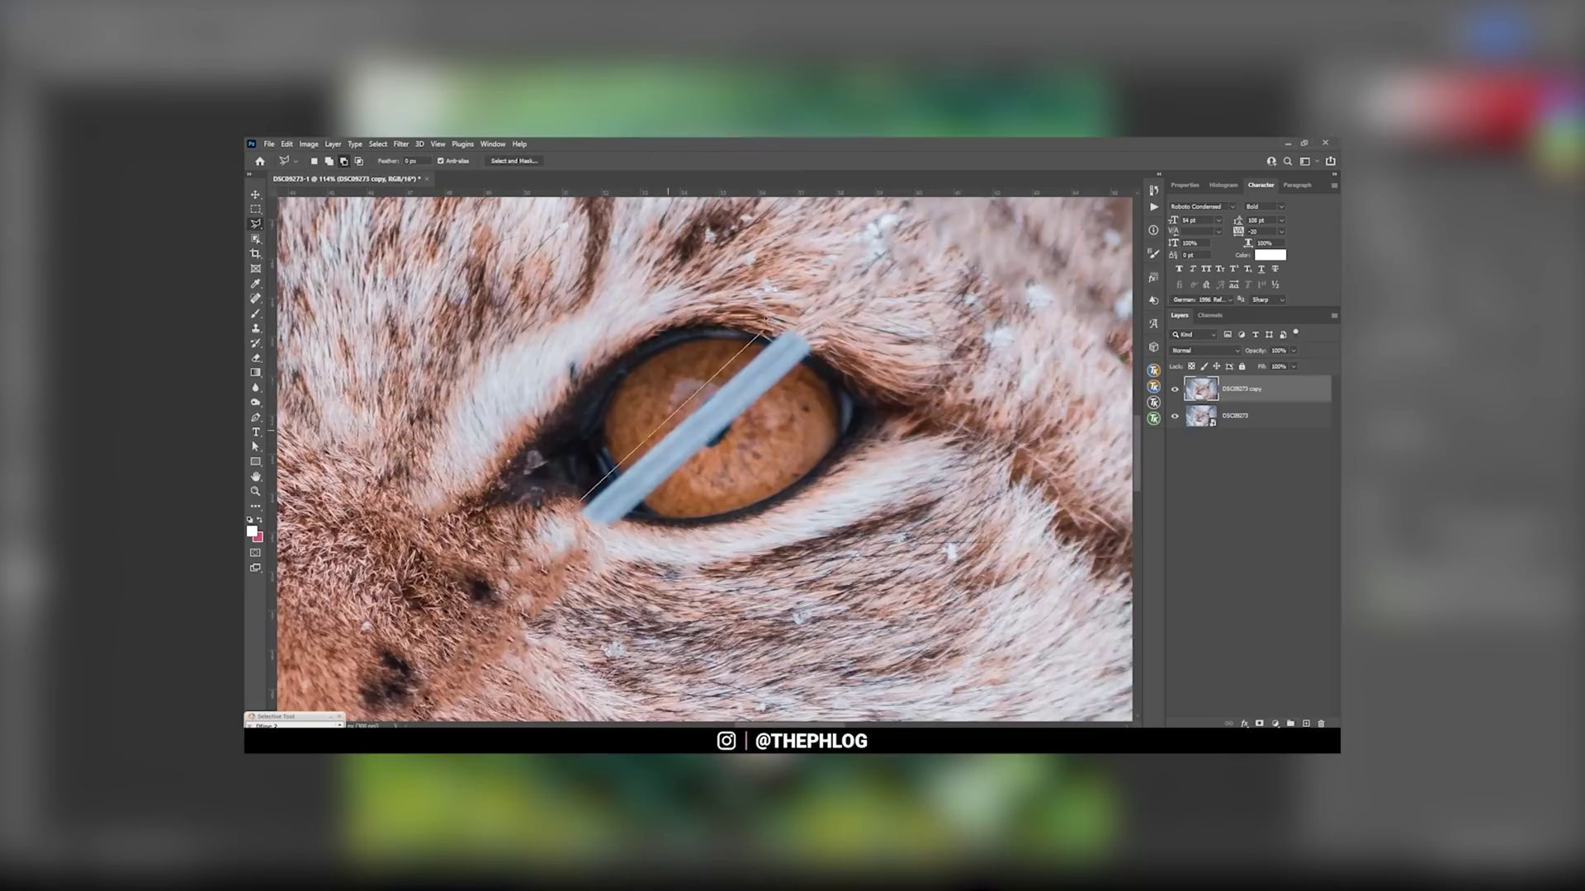
pyautogui.moveTo(814, 336); pyautogui.dragTo(583, 512)
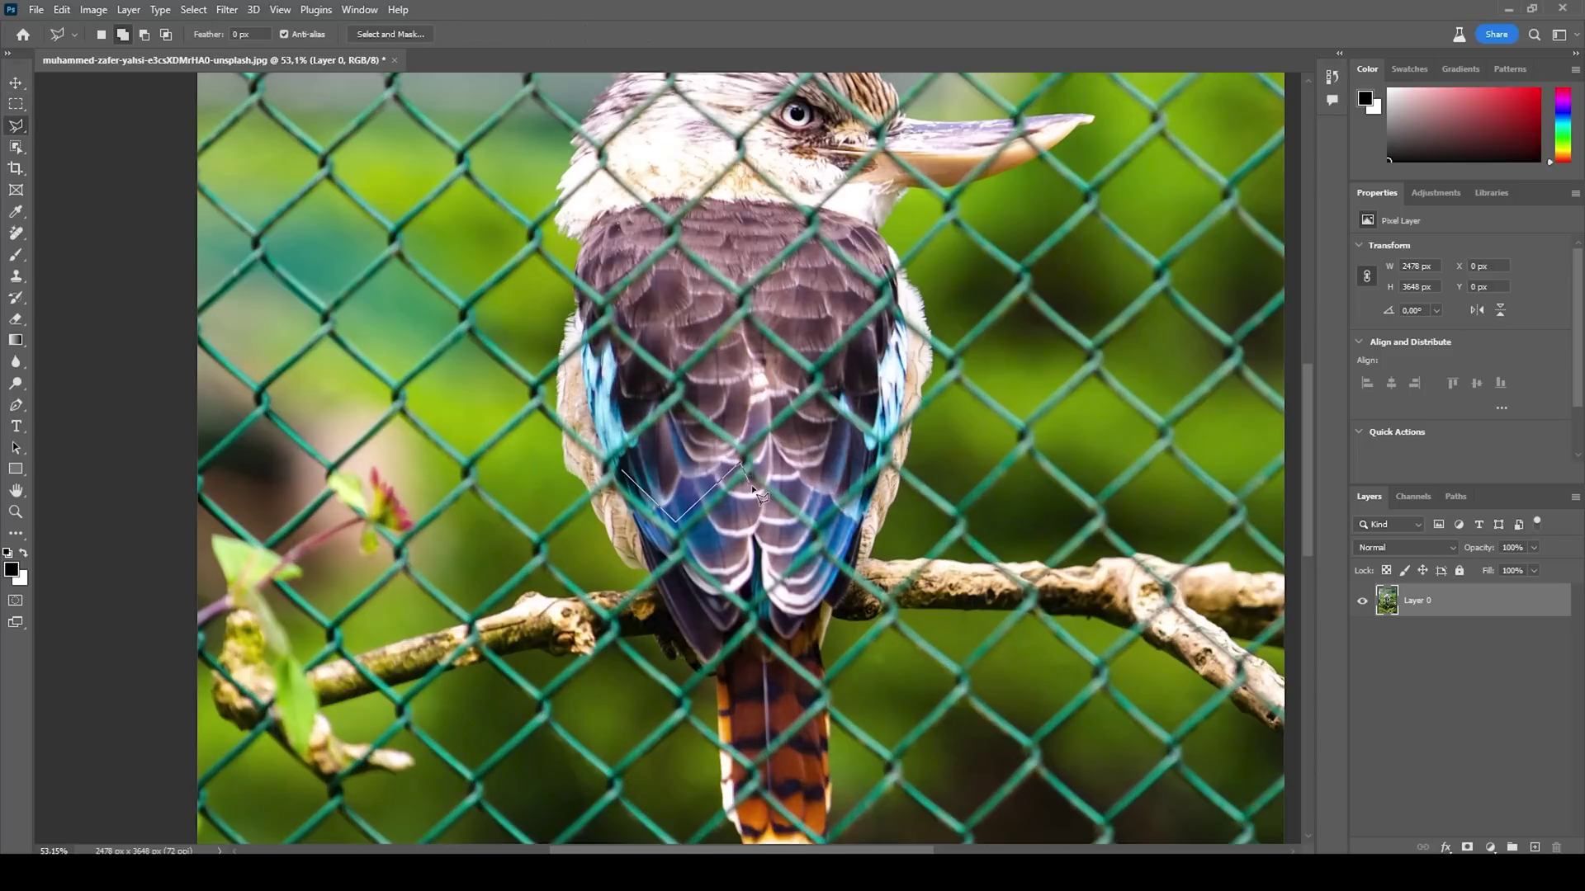
# - Outline the diagonal wire band over the bird's lower body and content-aware fill it
pyautogui.click(696, 541)
pyautogui.click(747, 598)
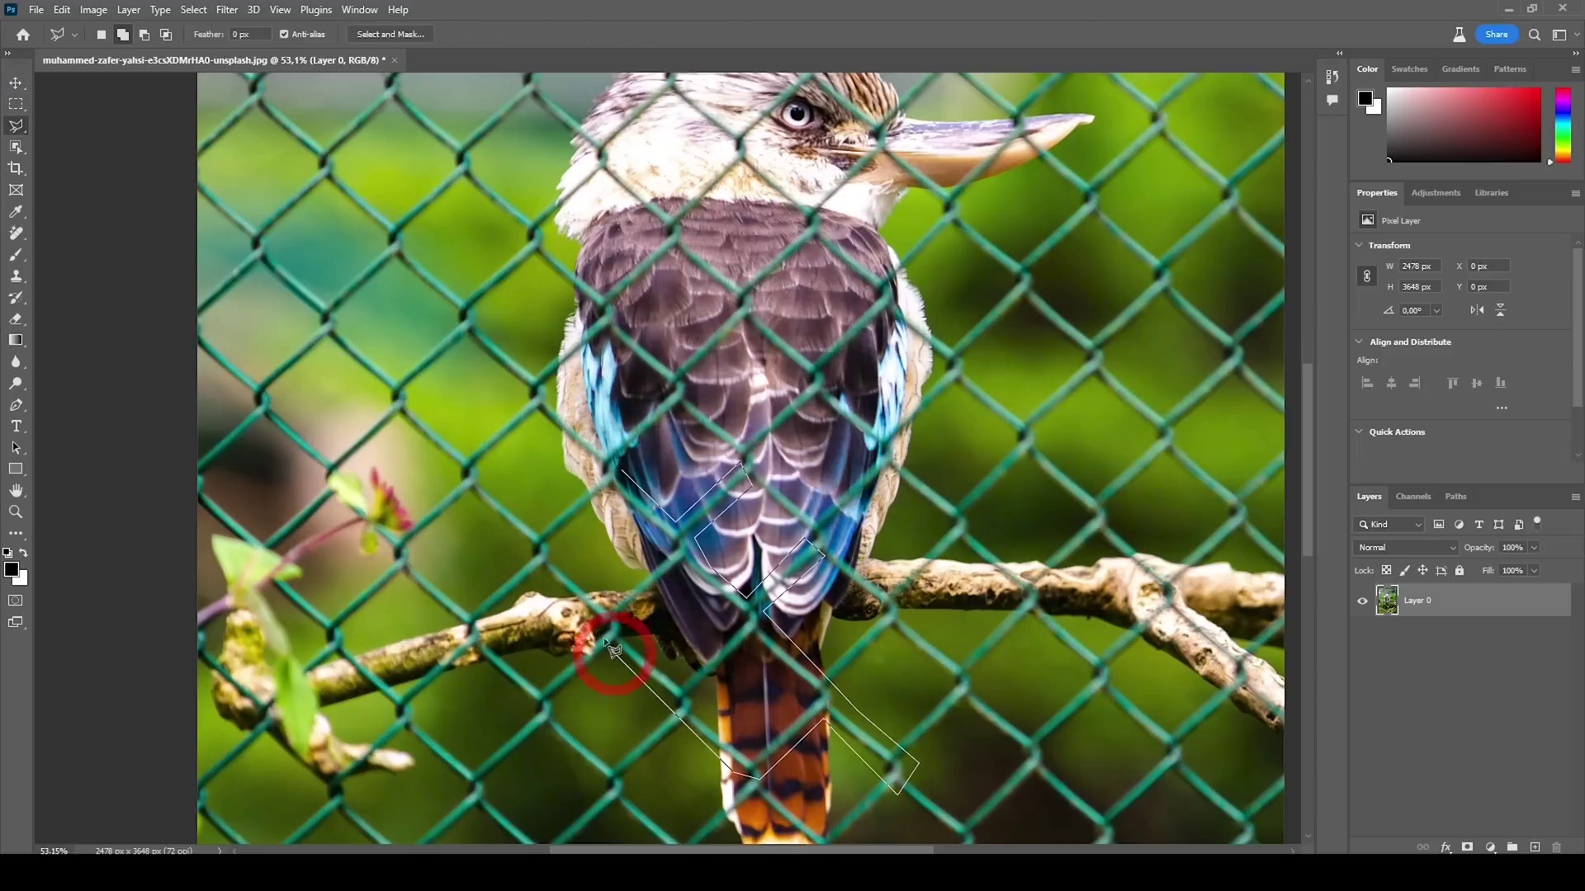
pyautogui.click(517, 545)
pyautogui.click(604, 475)
pyautogui.click(554, 546)
pyautogui.click(626, 620)
pyautogui.click(664, 553)
pyautogui.click(681, 571)
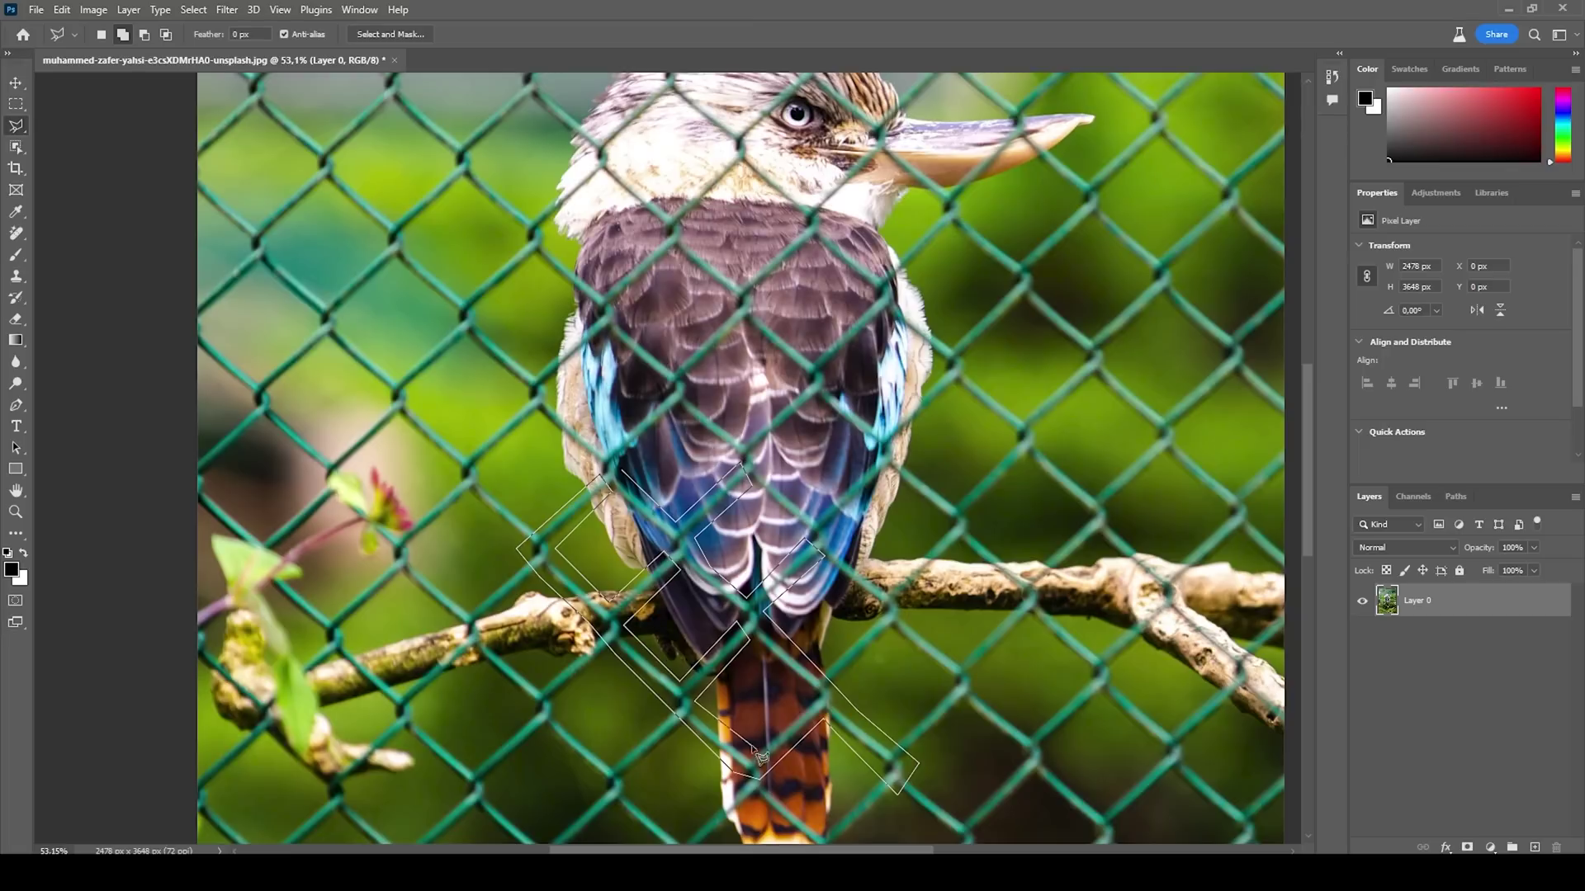
pyautogui.click(621, 468)
pyautogui.hotkey('shift', 'F5')
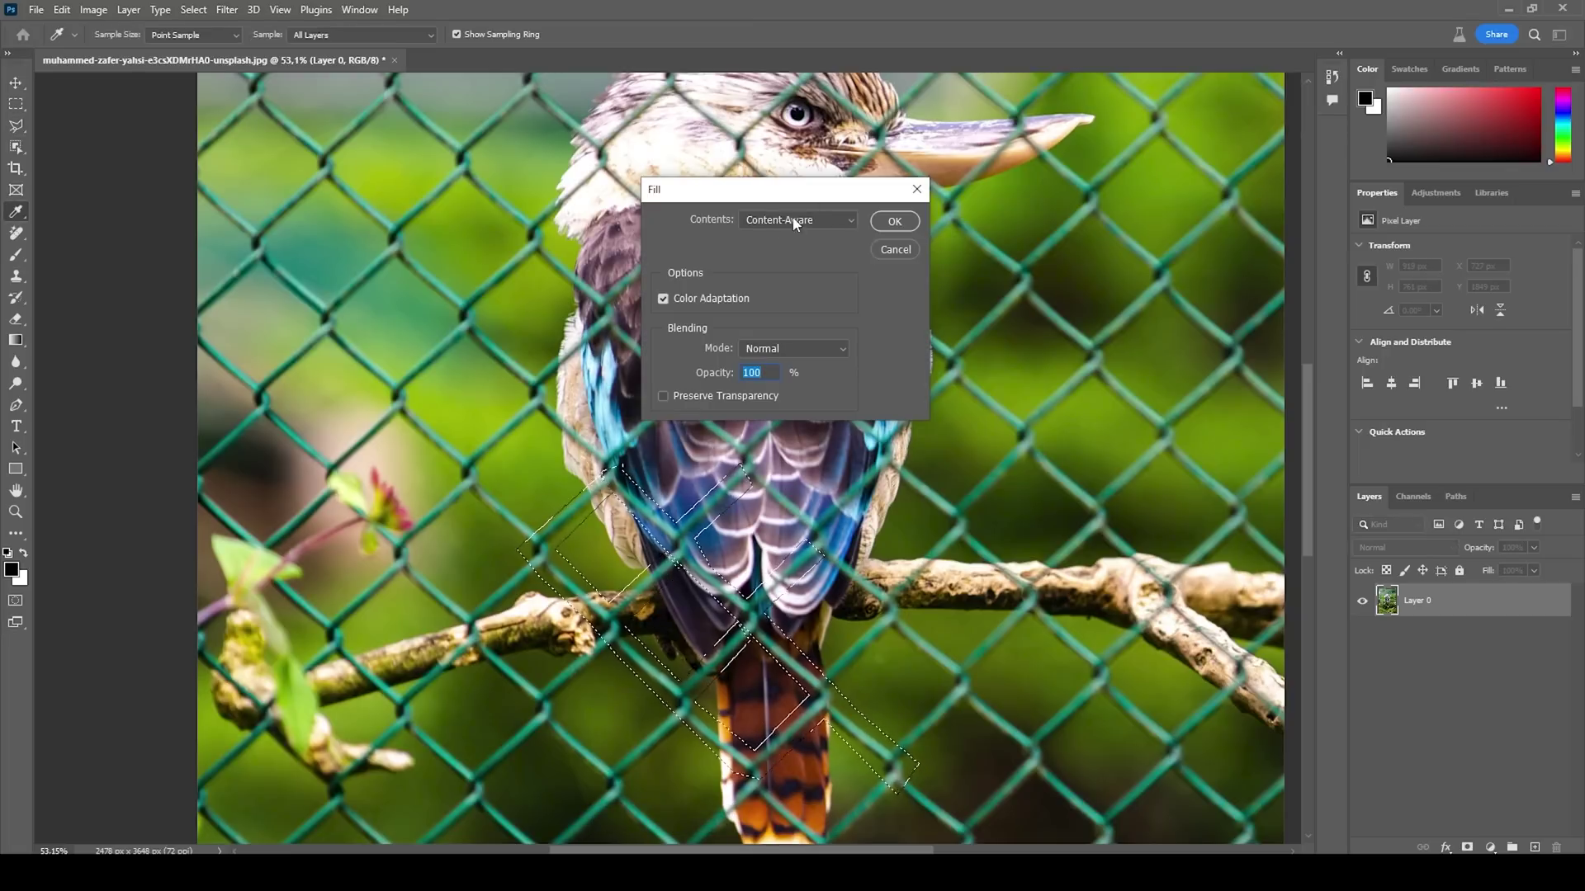
pyautogui.click(895, 221)
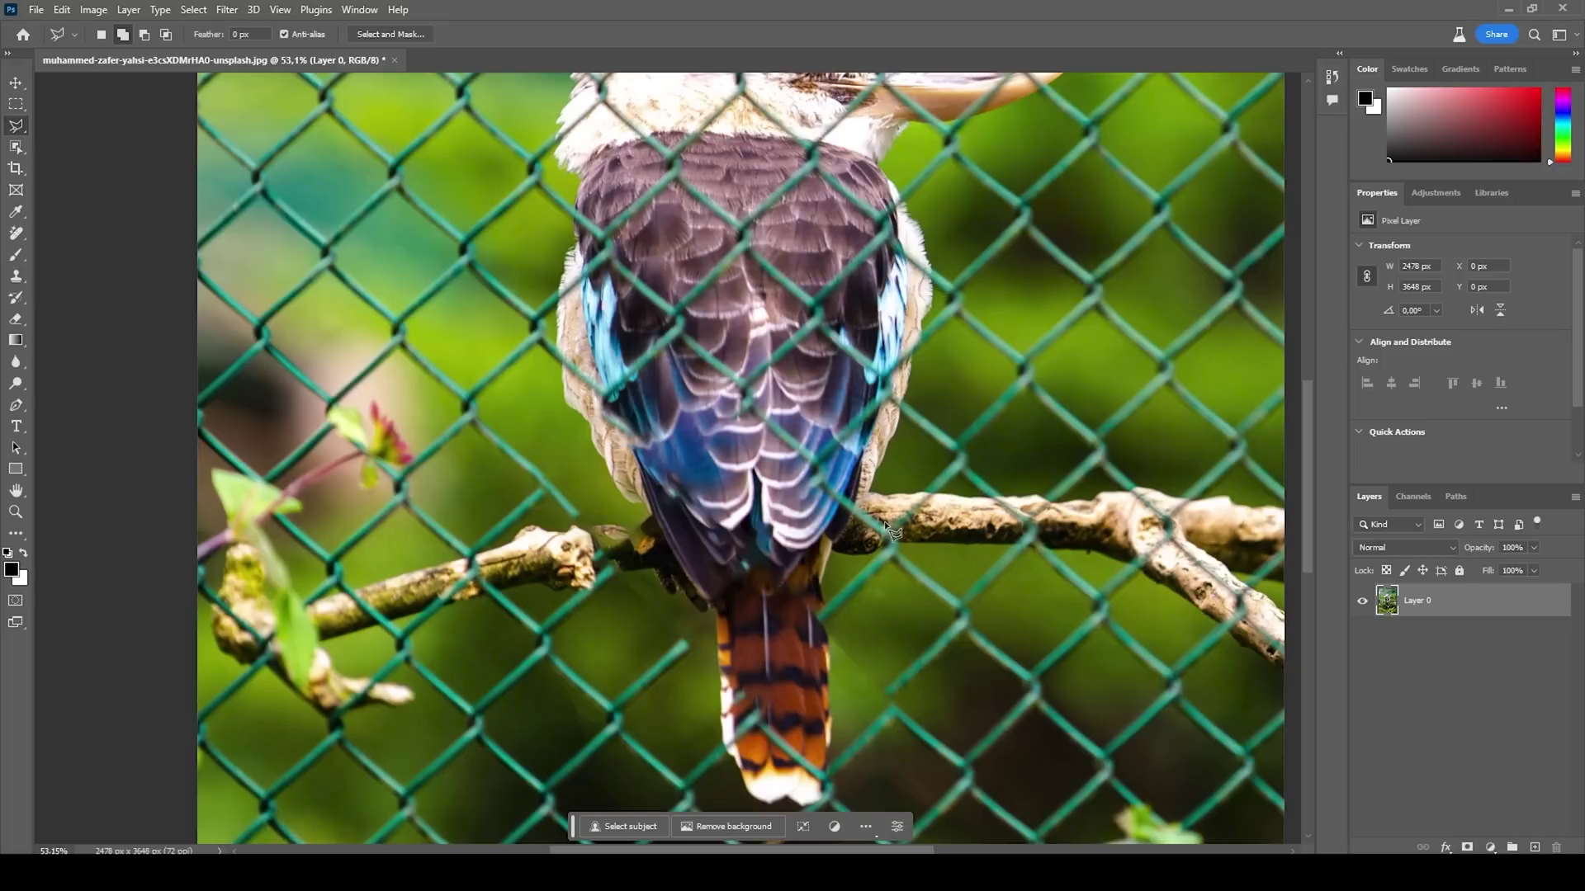
# - Compare the filled result, then bring back the band selection with Reselect
pyautogui.scroll(5, 726, 520)
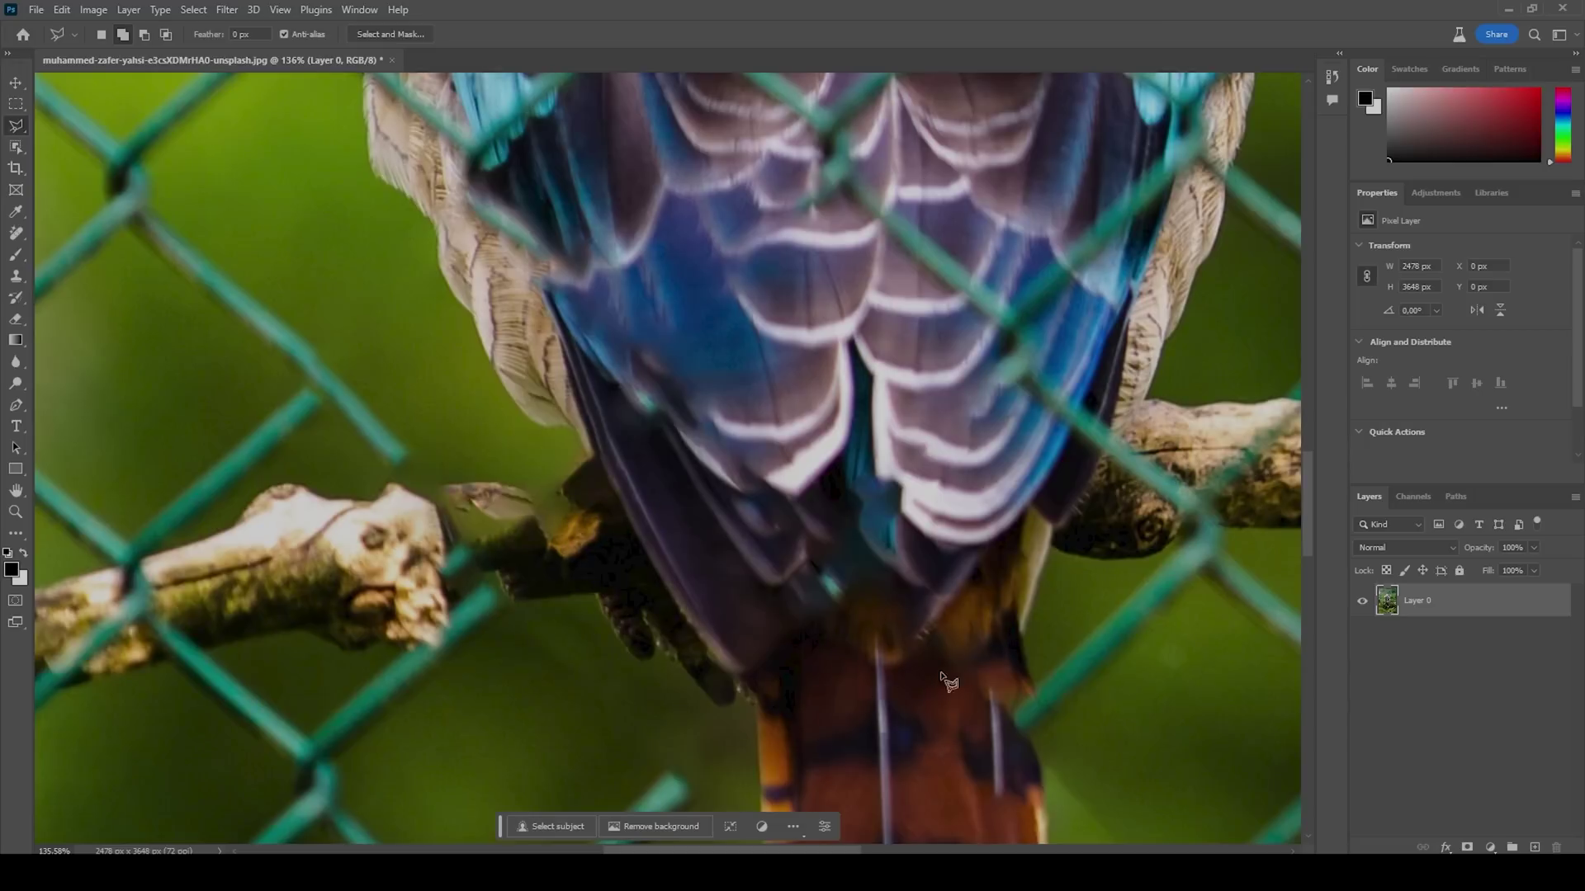
pyautogui.scroll(-3, 949, 652)
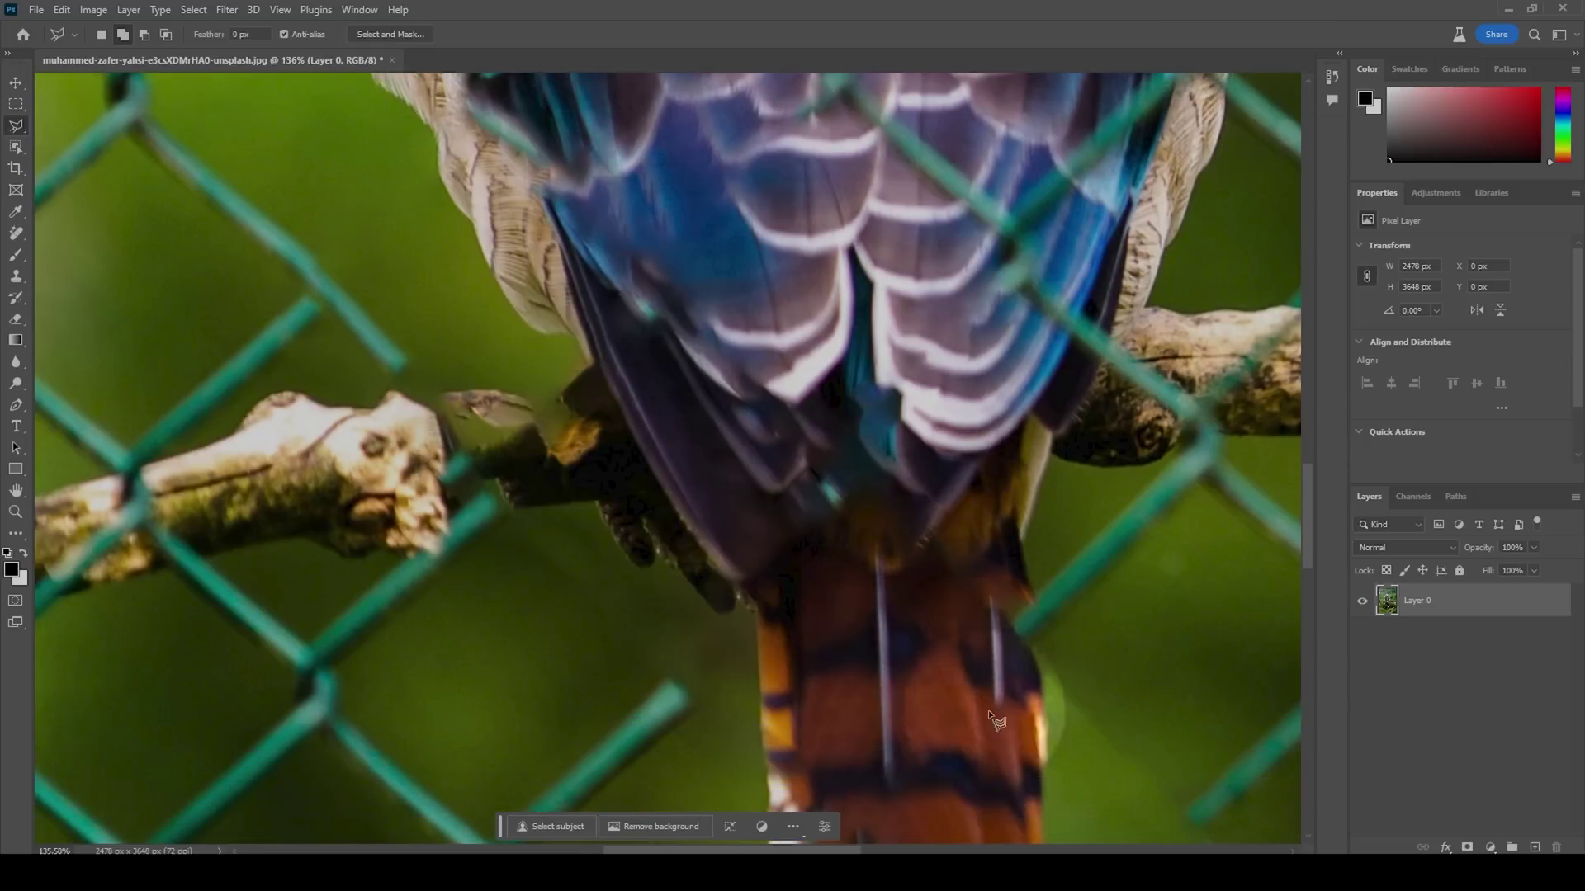
pyautogui.scroll(4, 892, 578)
pyautogui.scroll(-5, 833, 522)
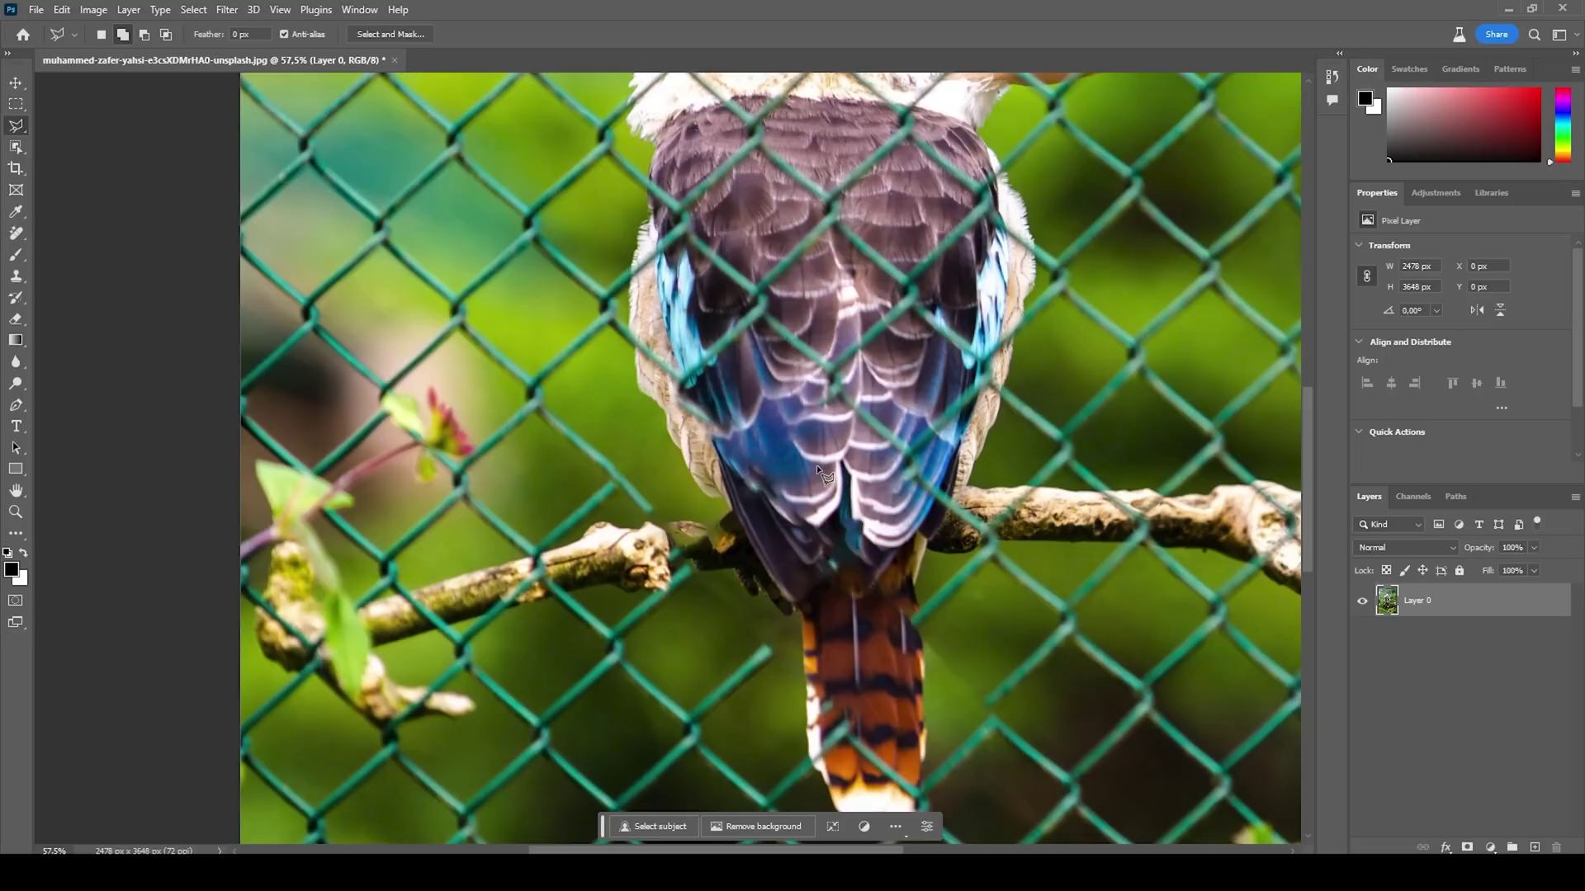
pyautogui.hotkey('ctrl', 'shift', 'd')
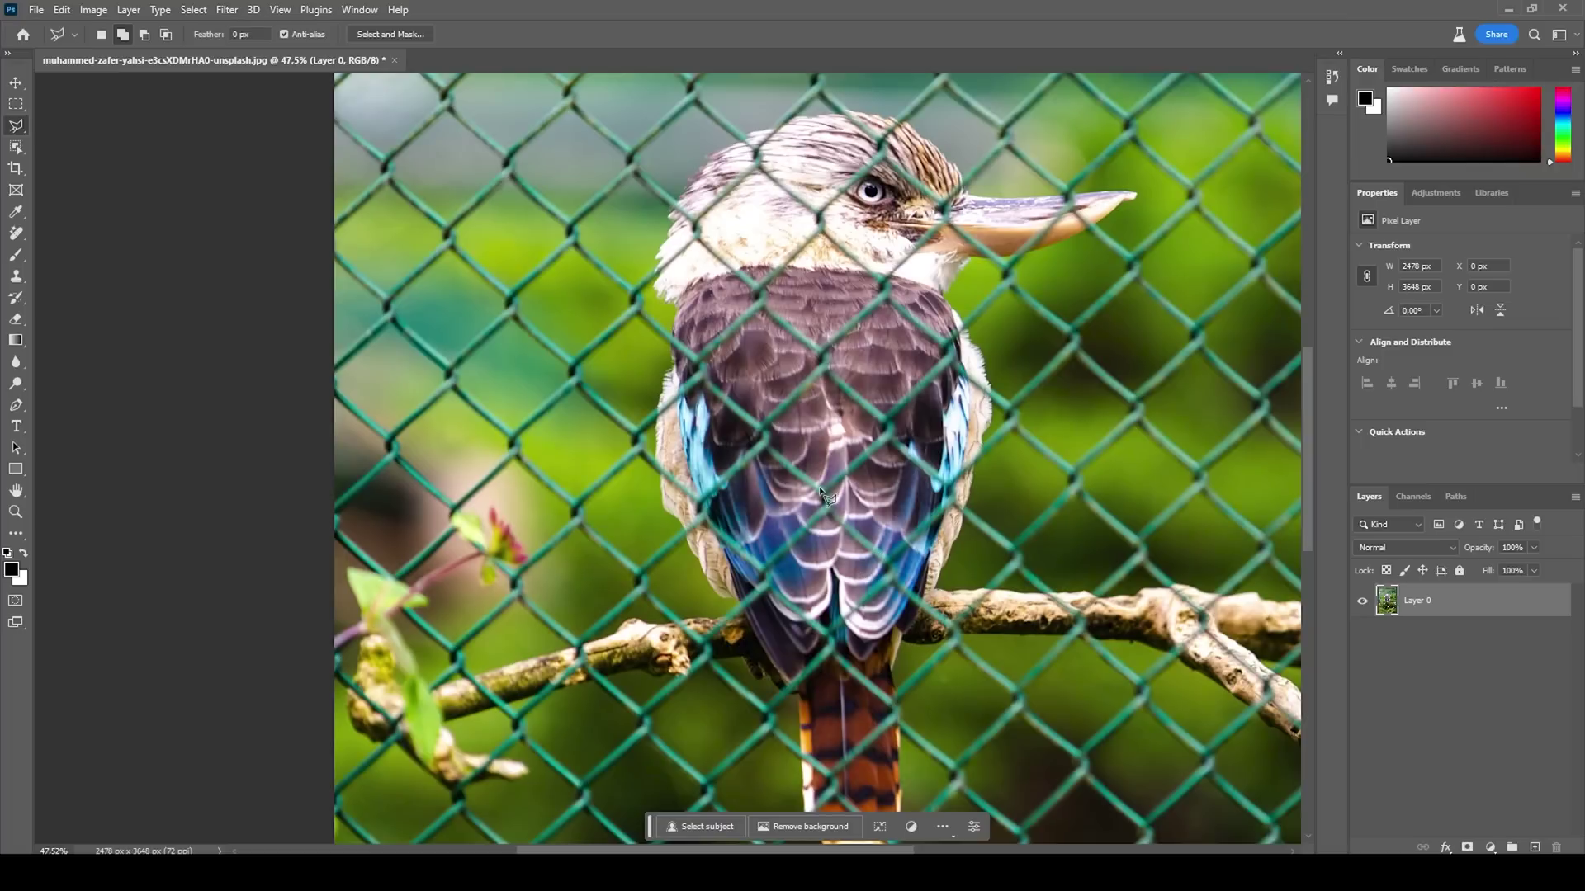
# - Switch to the Remove Tool with Sample all layers on, and add an empty Layer 1
pyautogui.rightClick(16, 234)
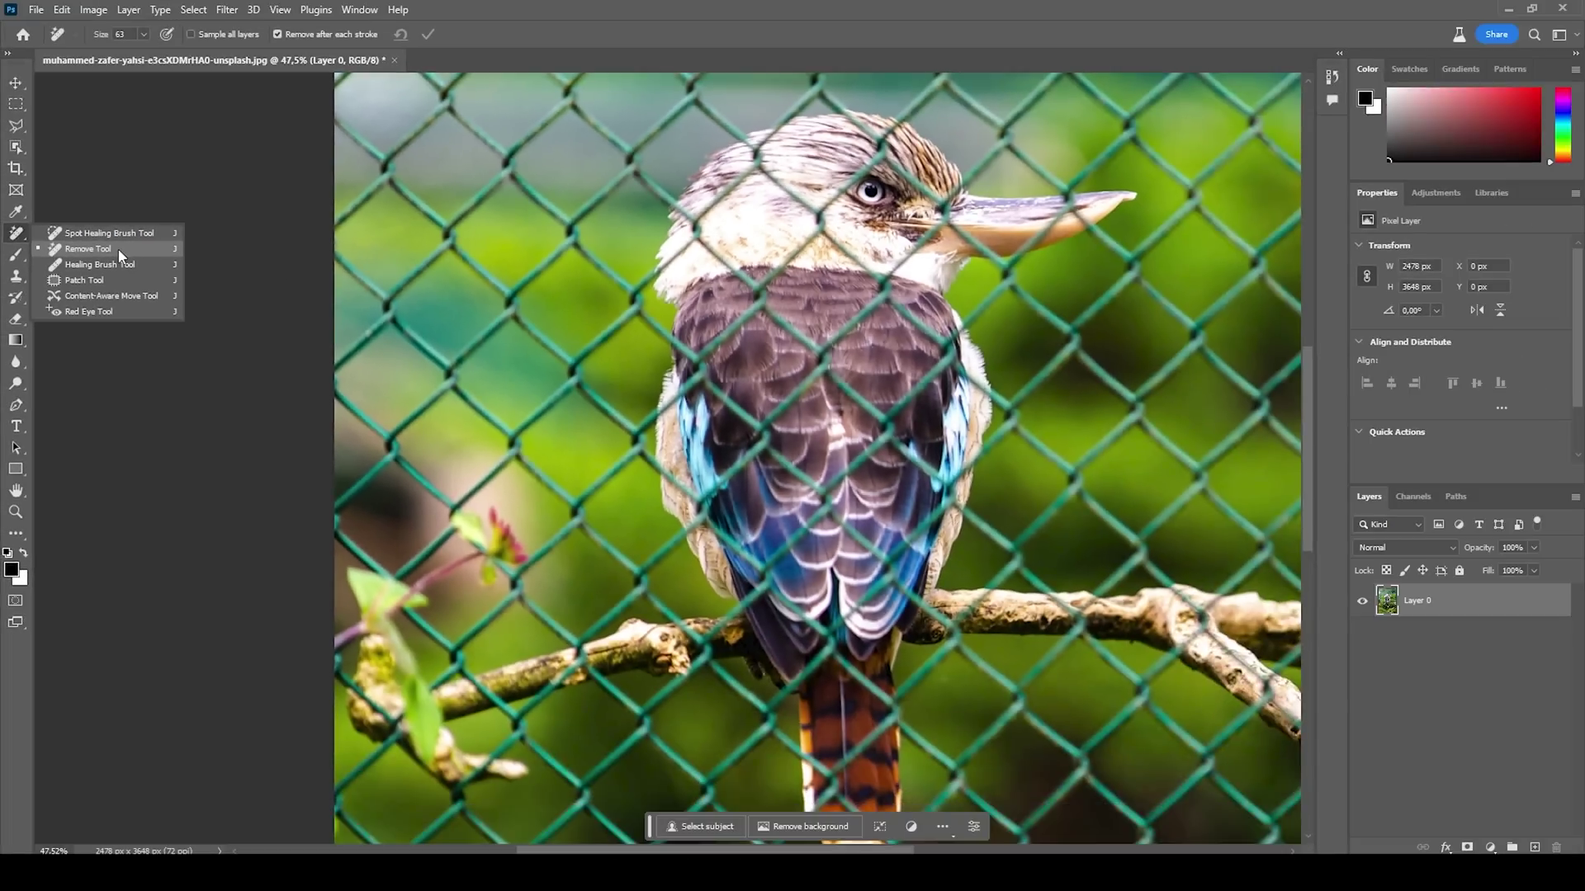
pyautogui.click(202, 262)
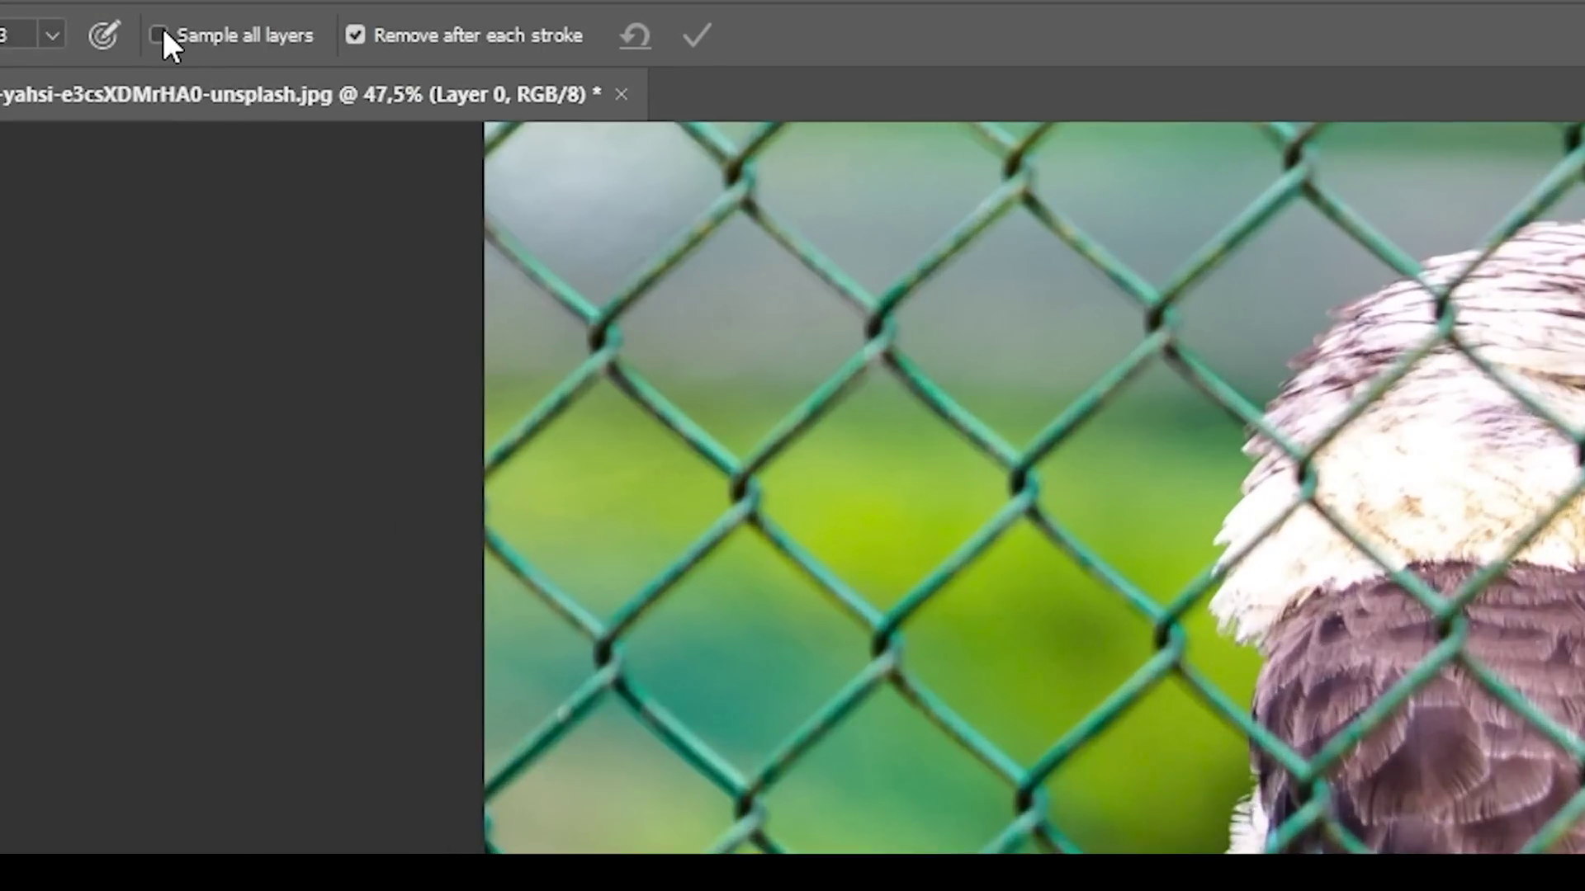
pyautogui.click(161, 34)
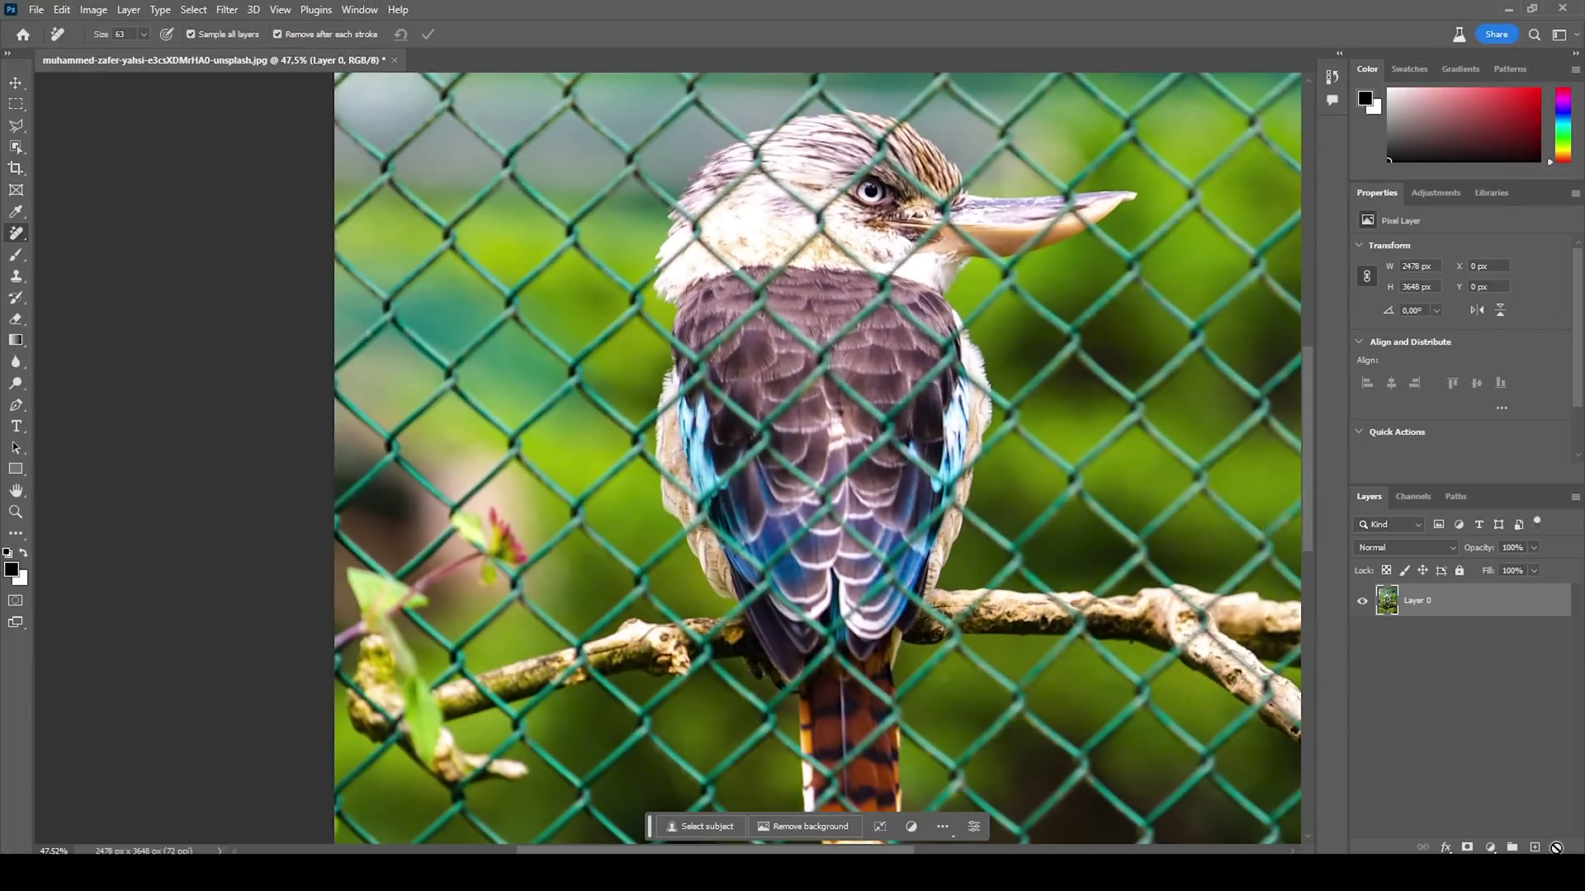
pyautogui.click(1534, 848)
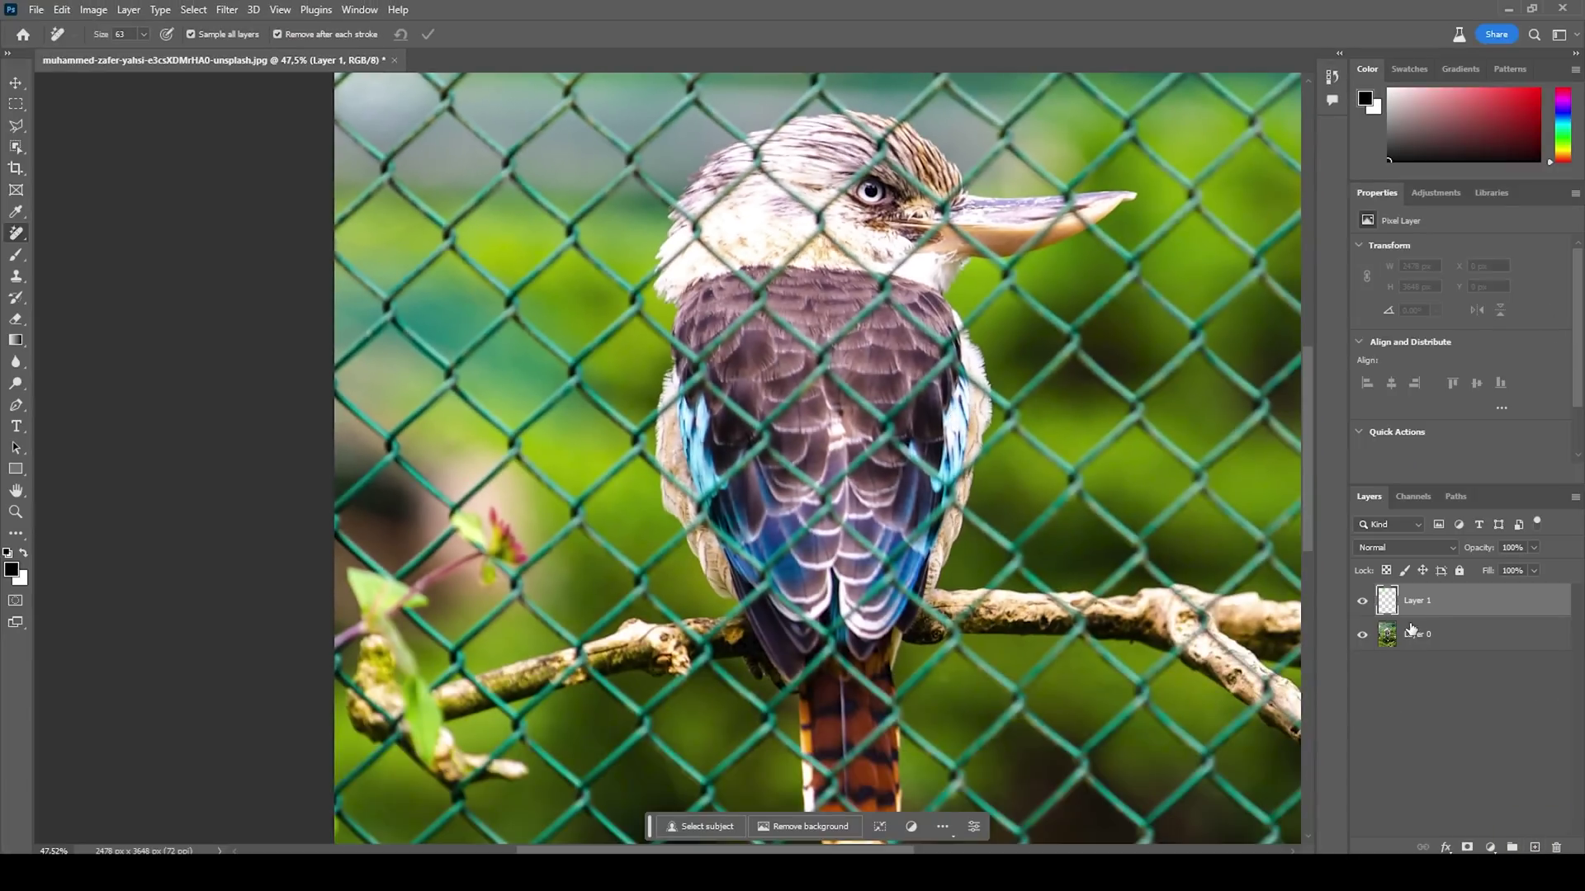
# - Paint out the wire across the bird's back on Layer 1, toggling the layer to compare
pyautogui.scroll(1, 810, 471)
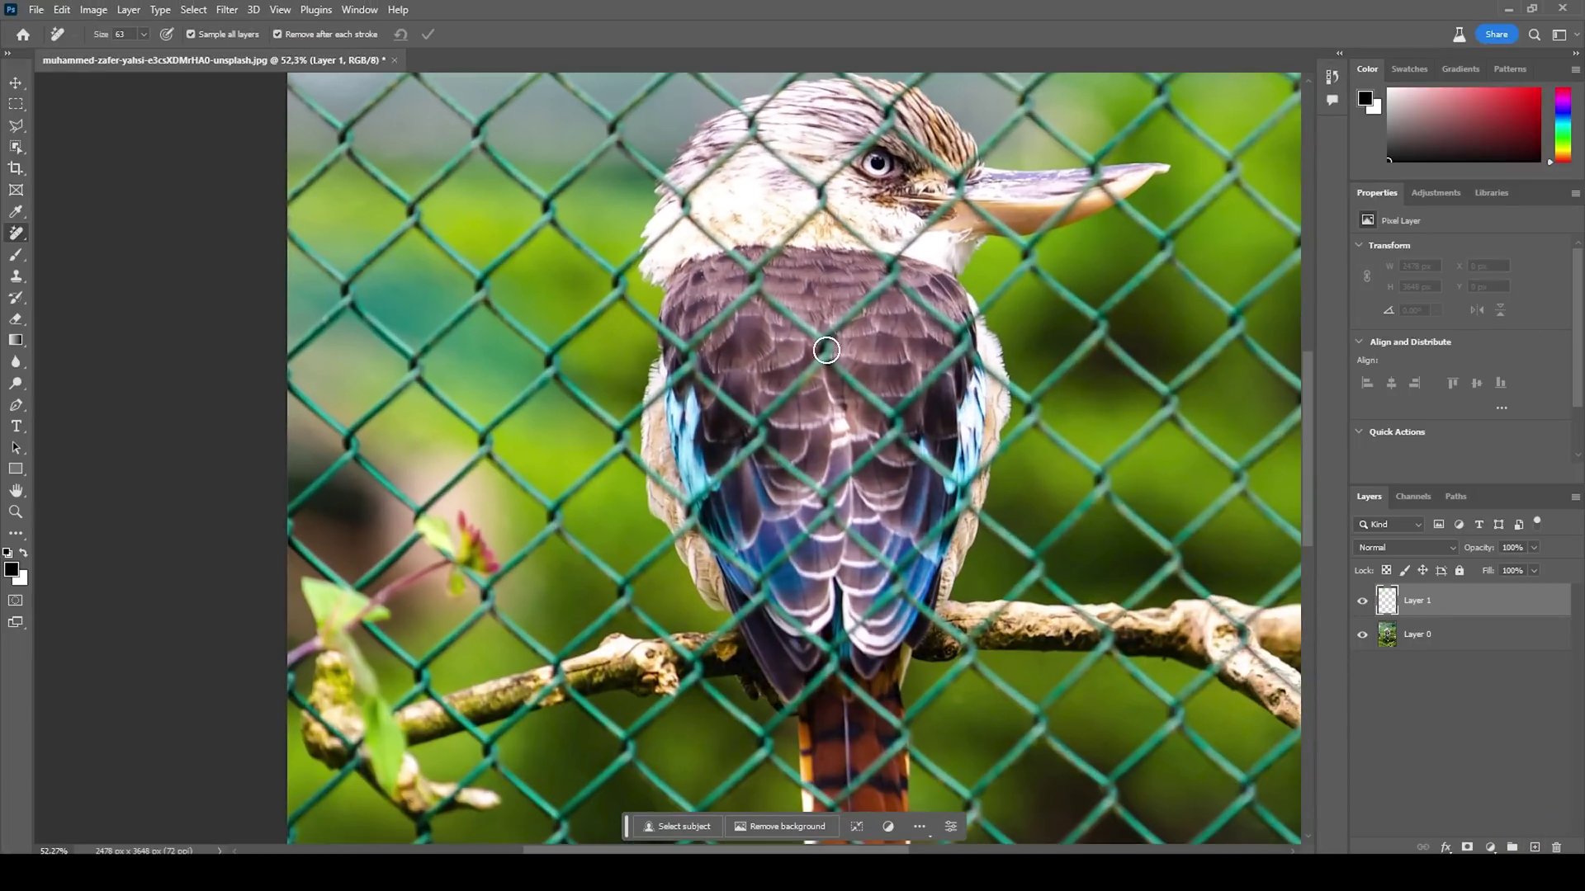
pyautogui.moveTo(825, 347); pyautogui.dragTo(747, 431)
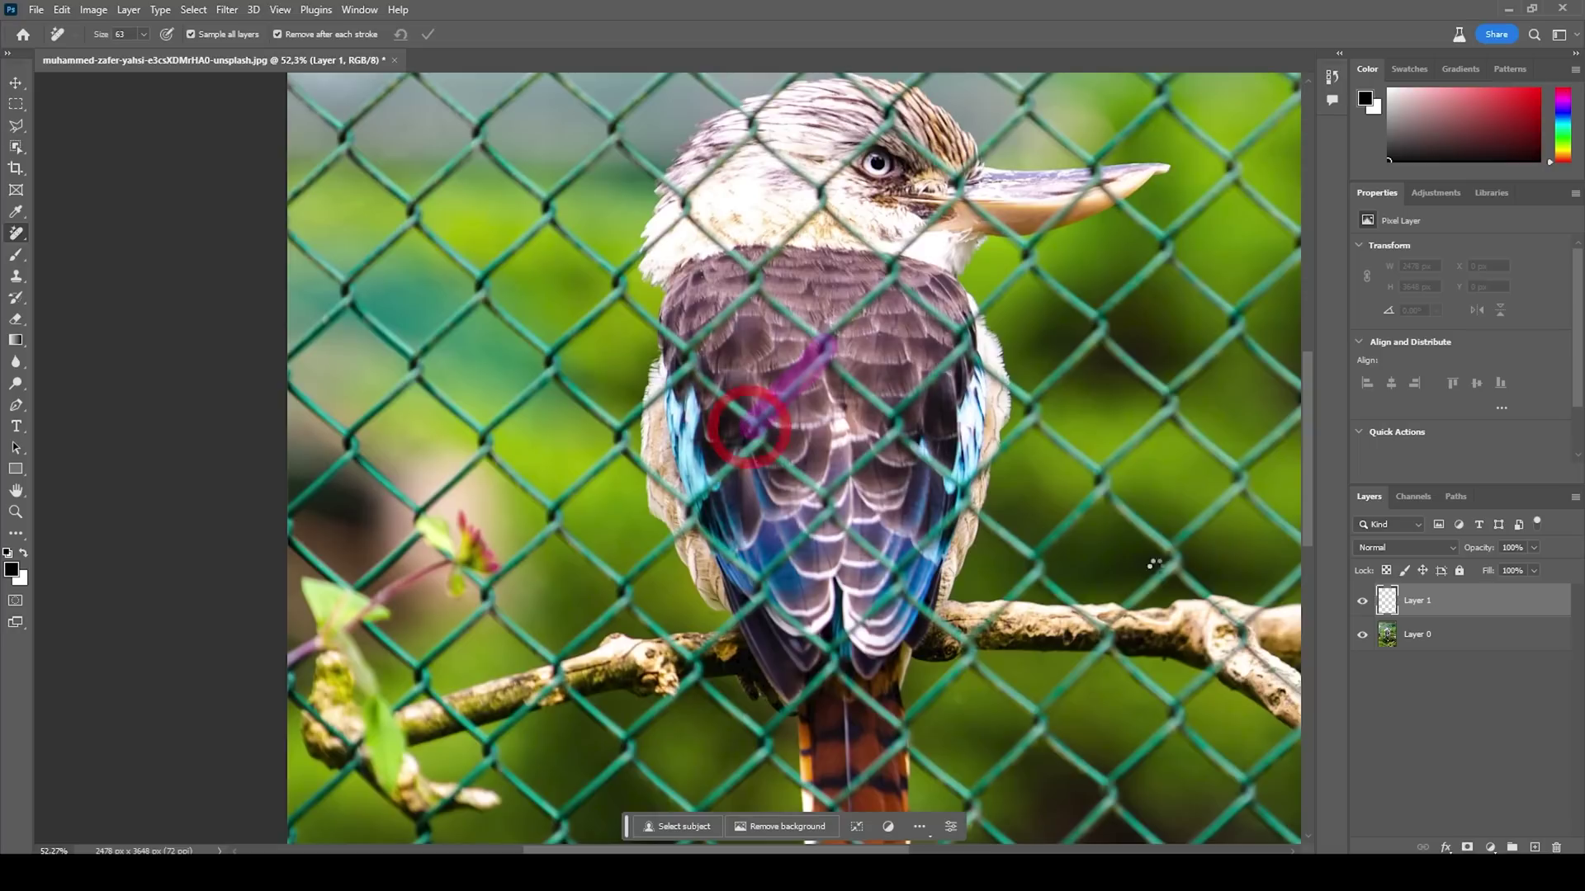
pyautogui.click(1363, 607)
pyautogui.click(1362, 607)
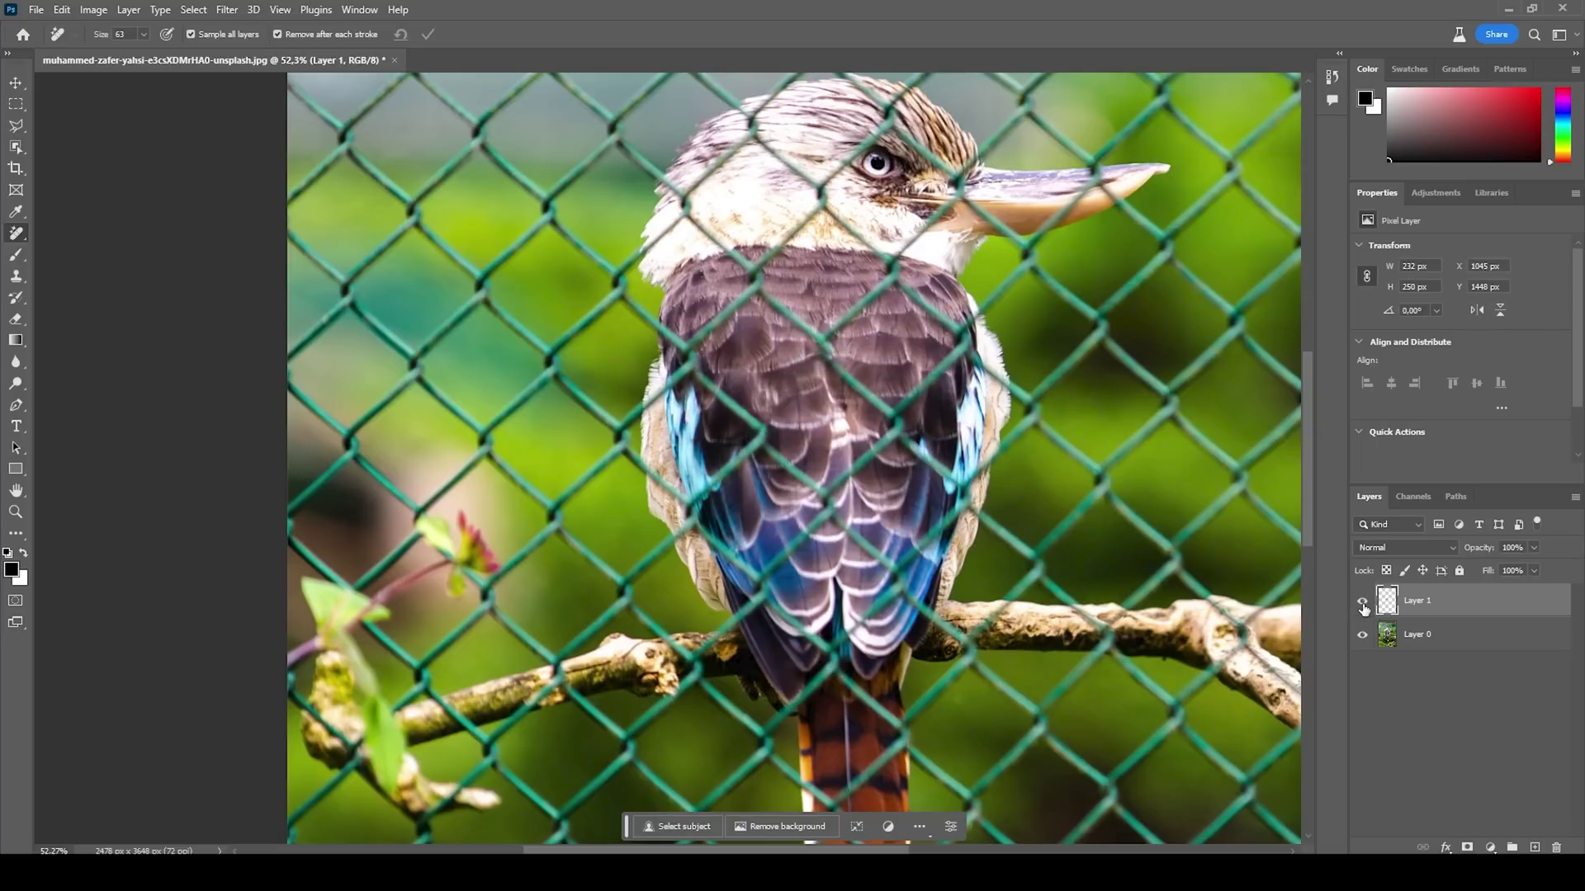
pyautogui.click(1363, 607)
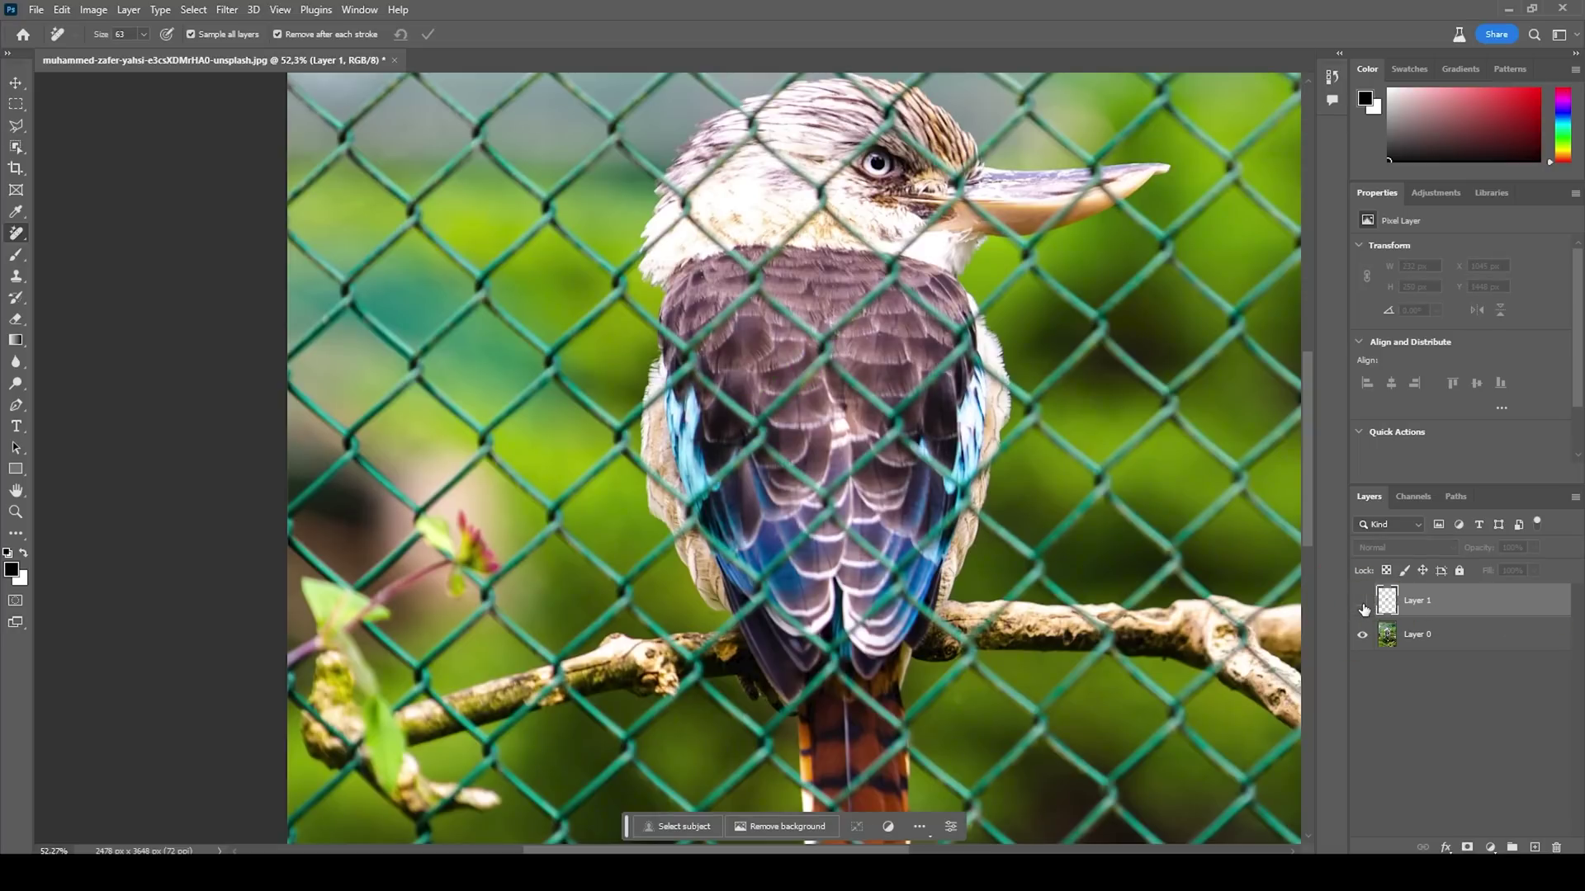
pyautogui.click(1363, 607)
# - With a slightly smaller brush, remove the wire running up to the neck and the neck spot
pyautogui.scroll(3, 867, 338)
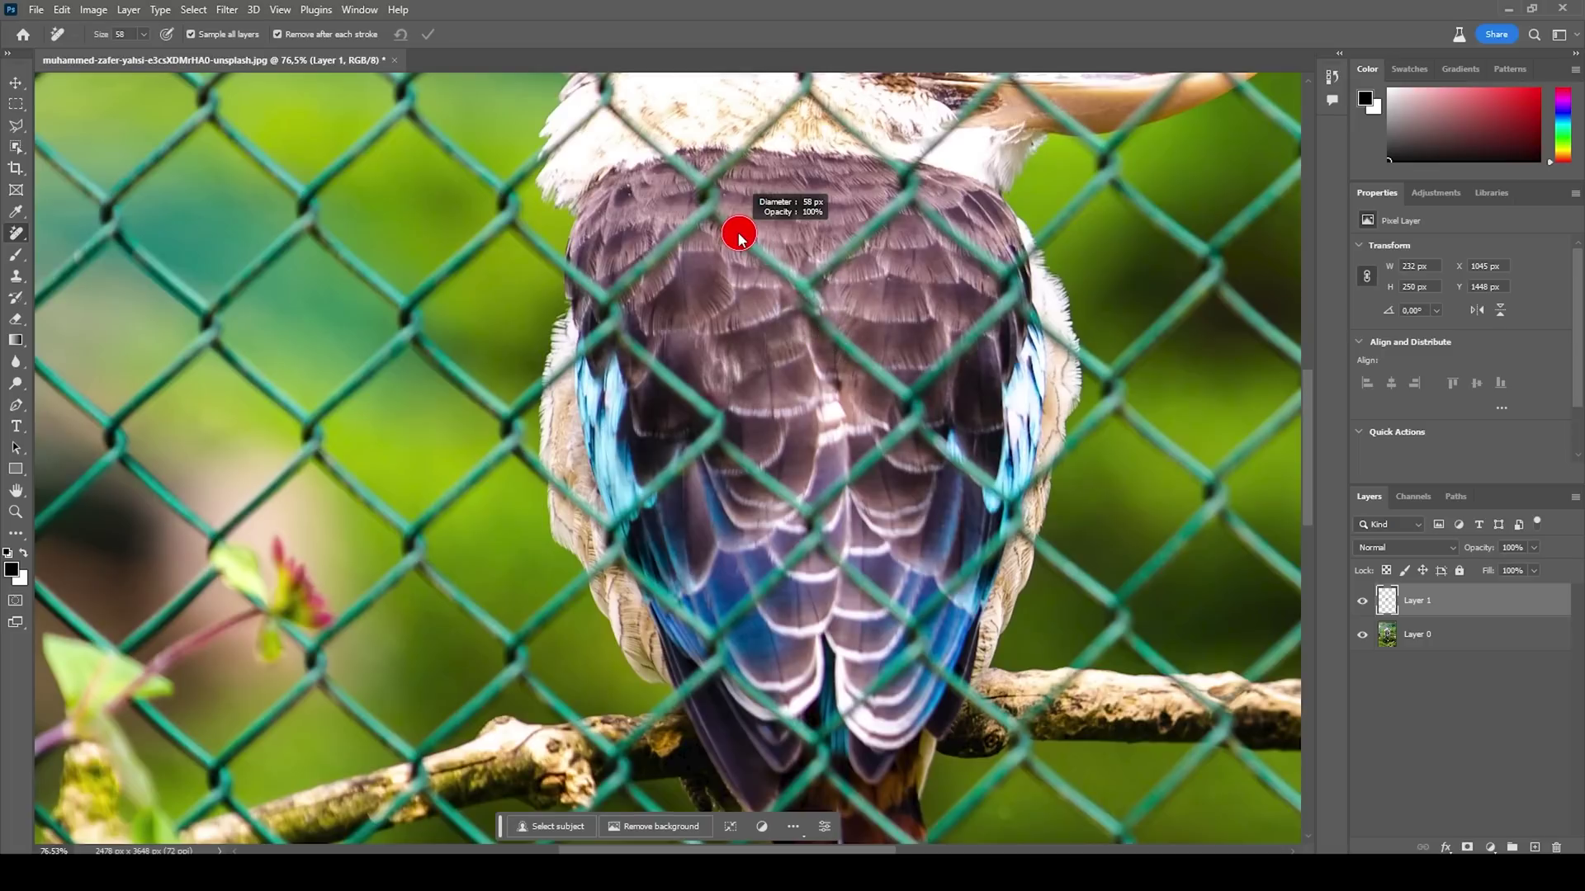
pyautogui.moveTo(738, 238); pyautogui.dragTo(902, 398)
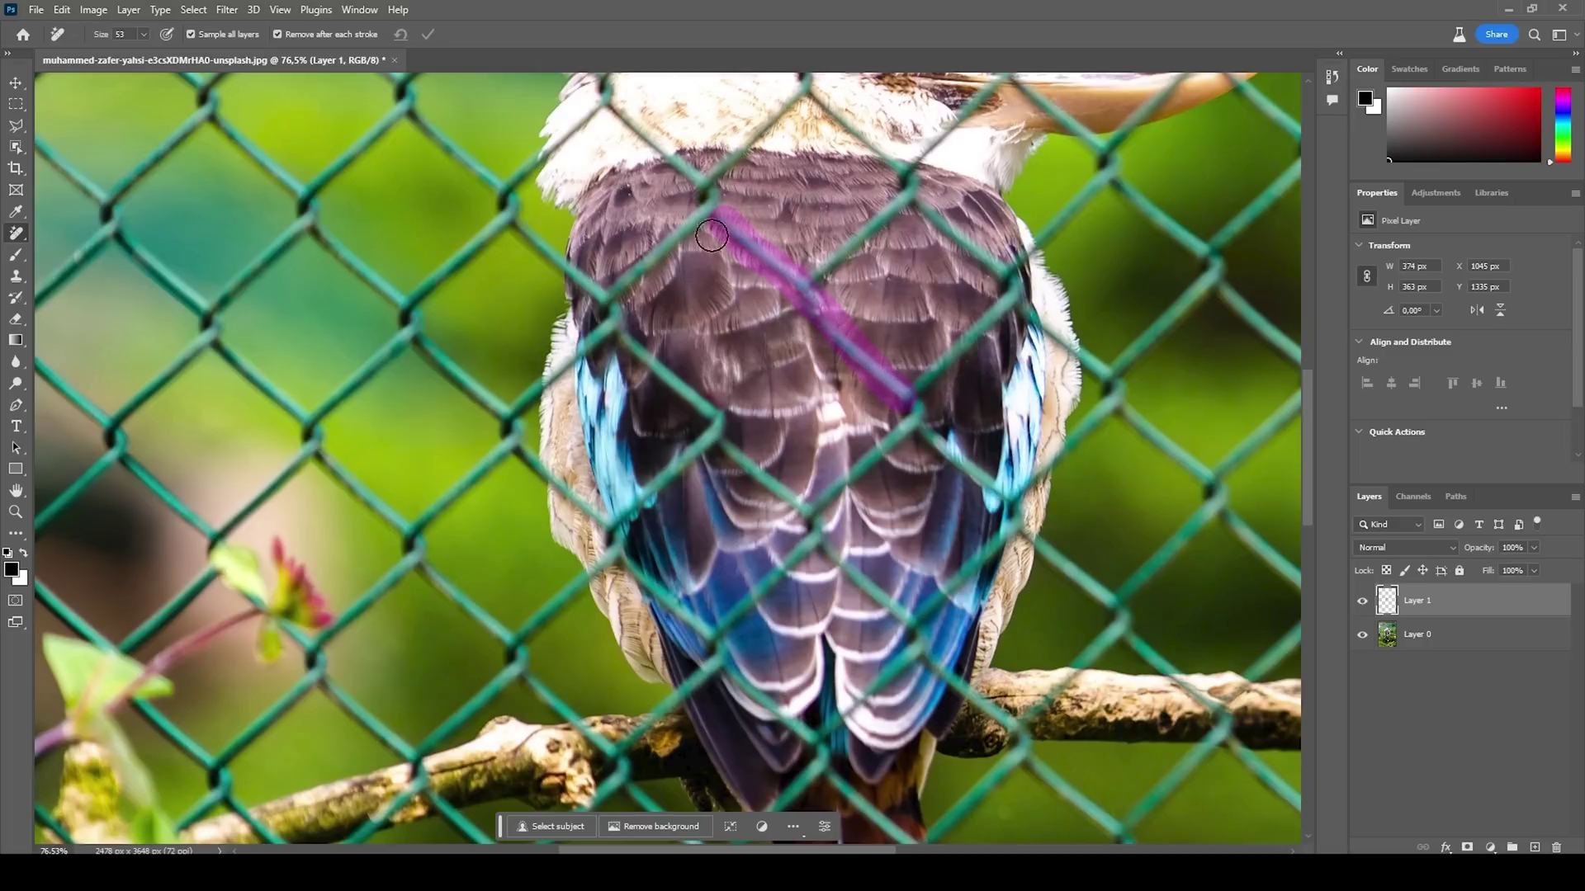
pyautogui.scroll(3, 735, 217)
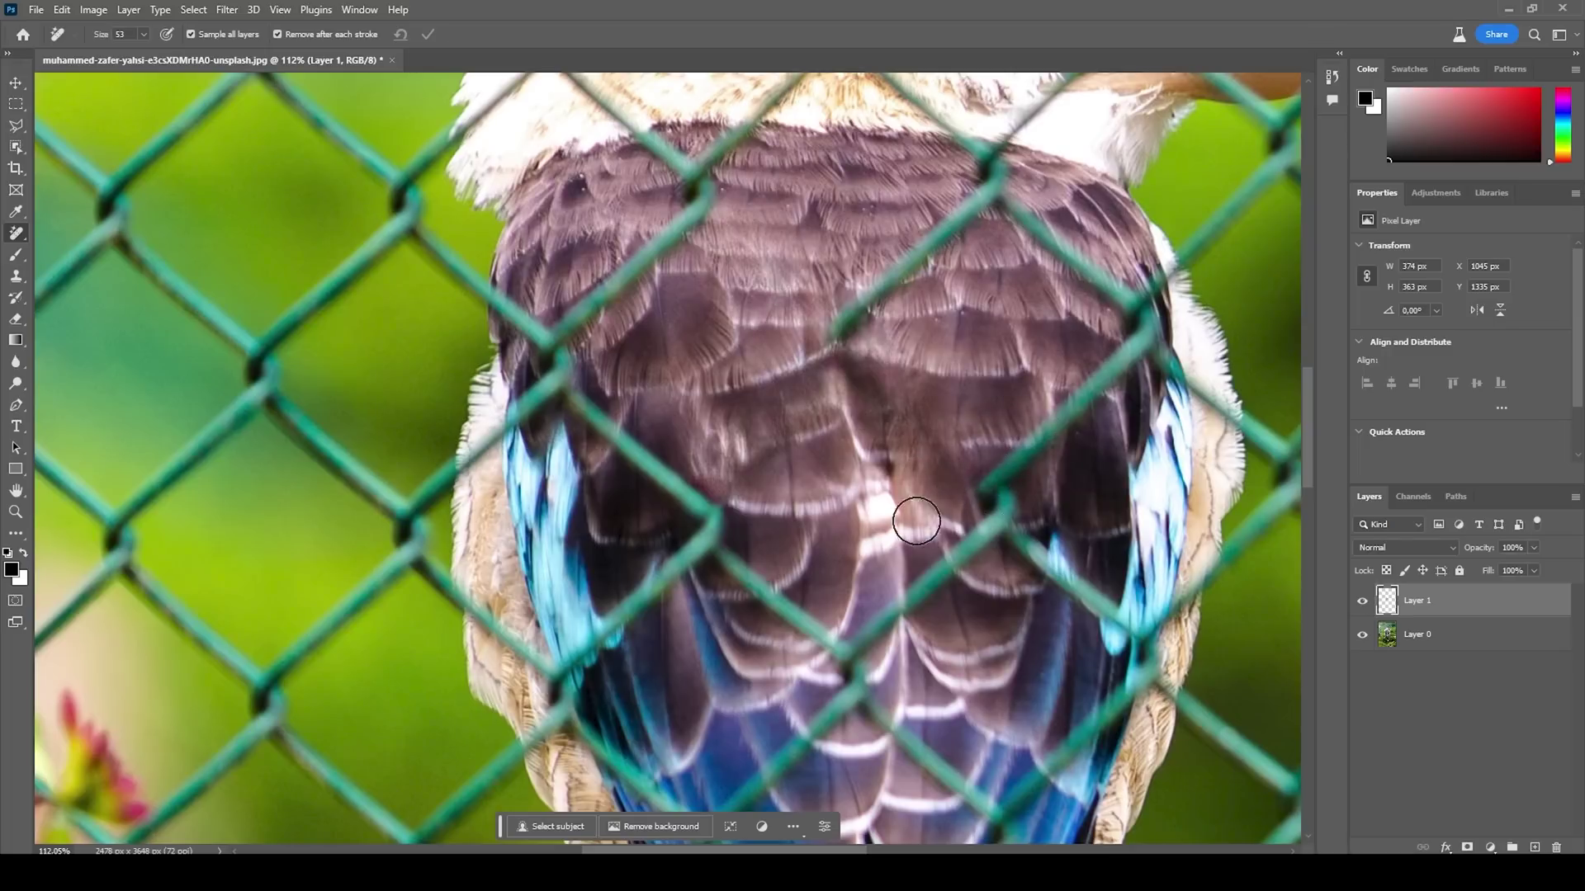
pyautogui.scroll(-2, 916, 521)
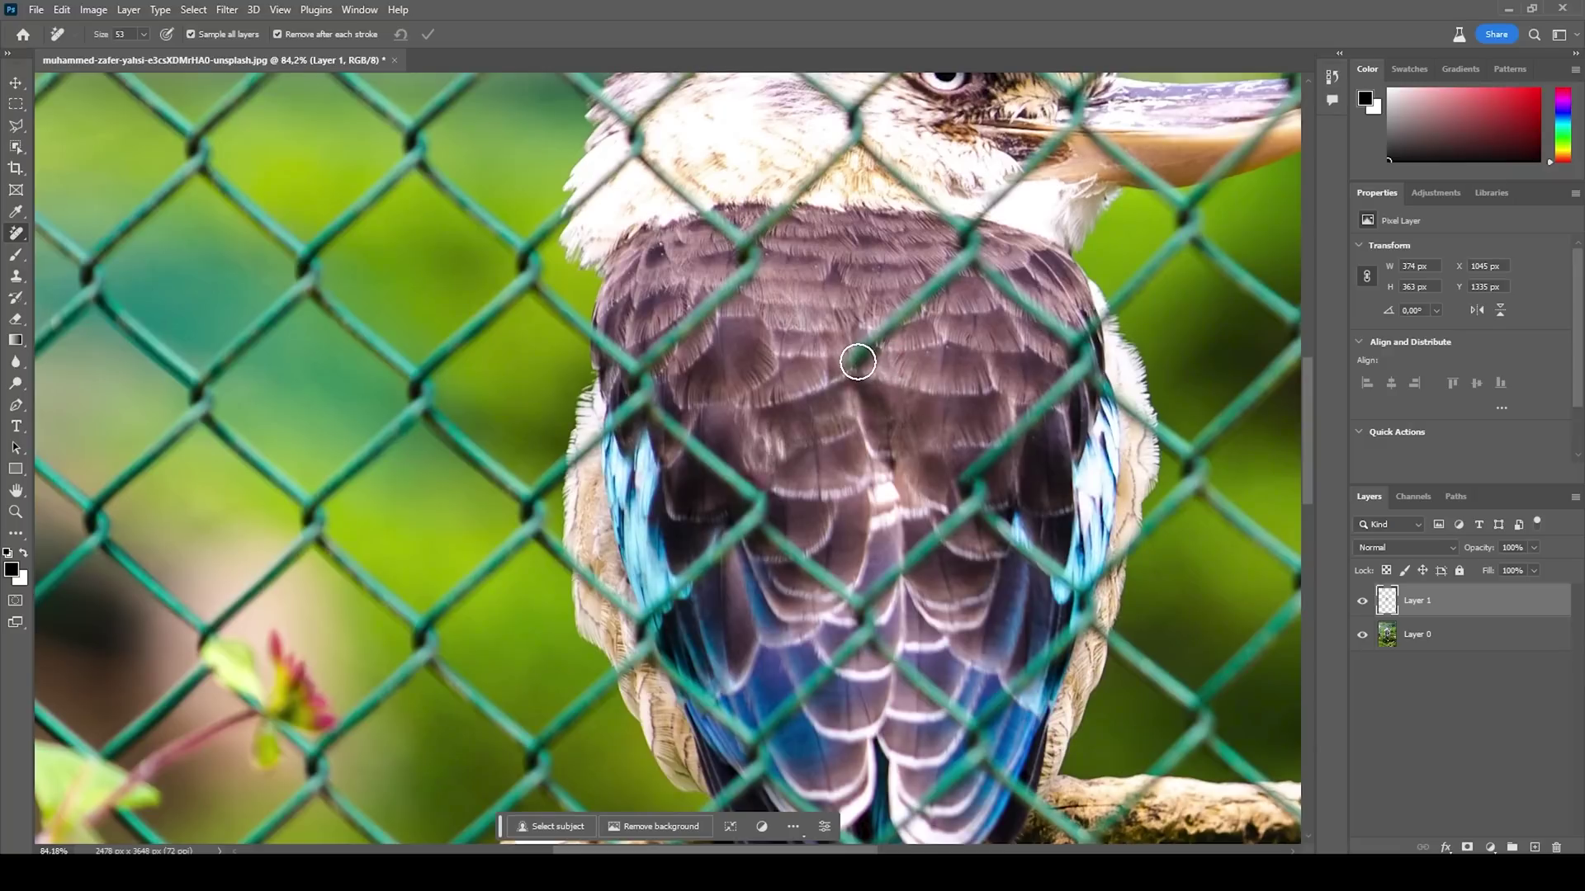
pyautogui.moveTo(857, 356)
pyautogui.mouseDown()
pyautogui.moveTo(972, 245)
pyautogui.moveTo(870, 155)
pyautogui.mouseUp()
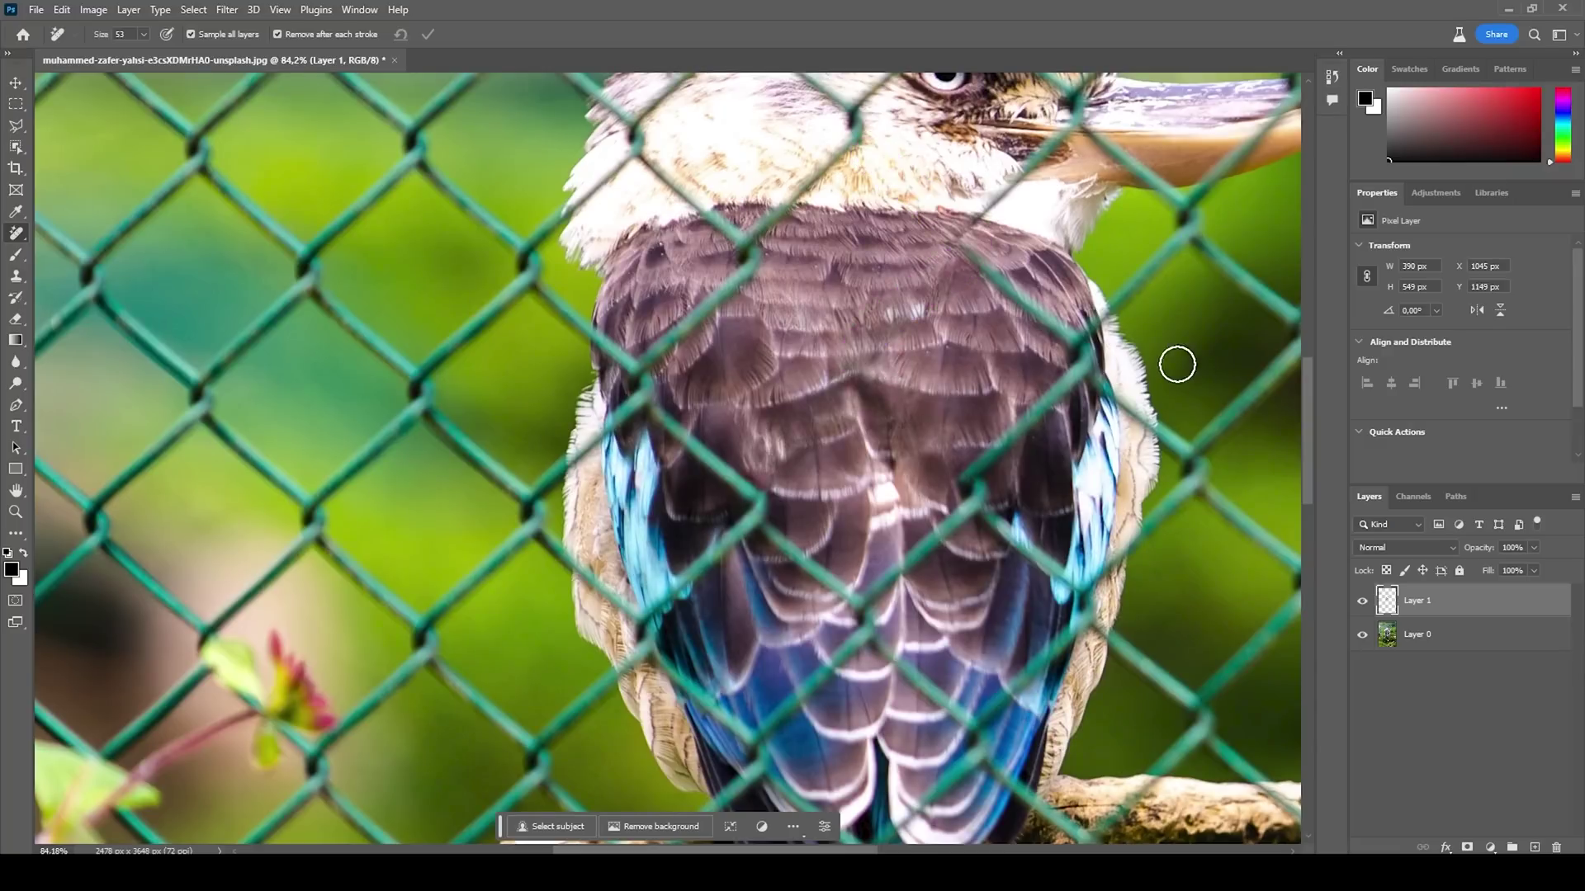
pyautogui.scroll(-1, 949, 330)
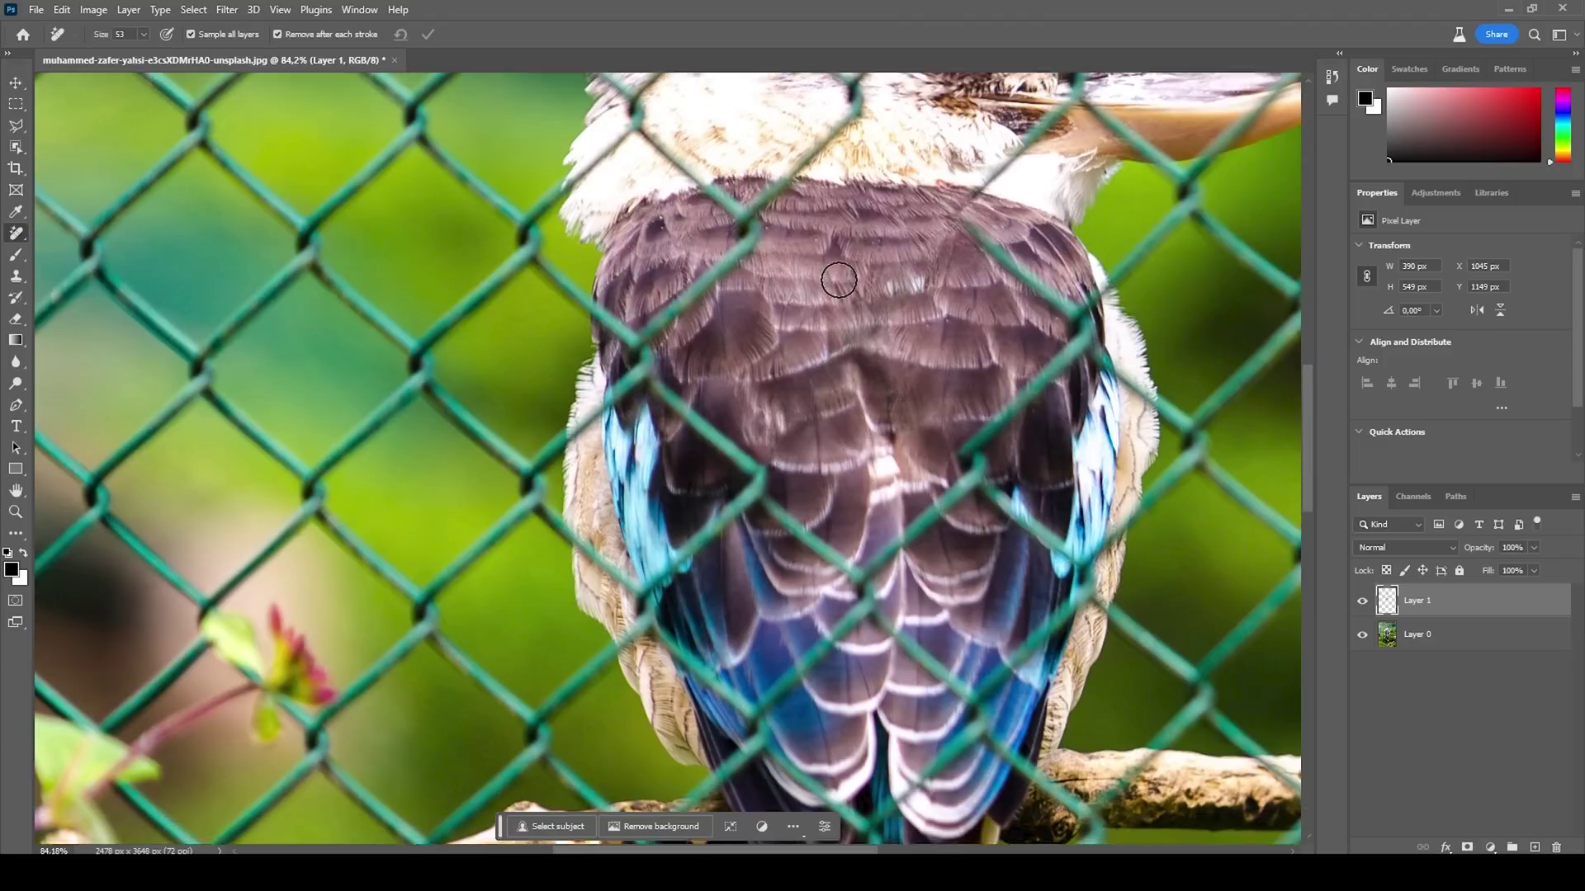
pyautogui.scroll(1, 838, 272)
pyautogui.click(854, 122)
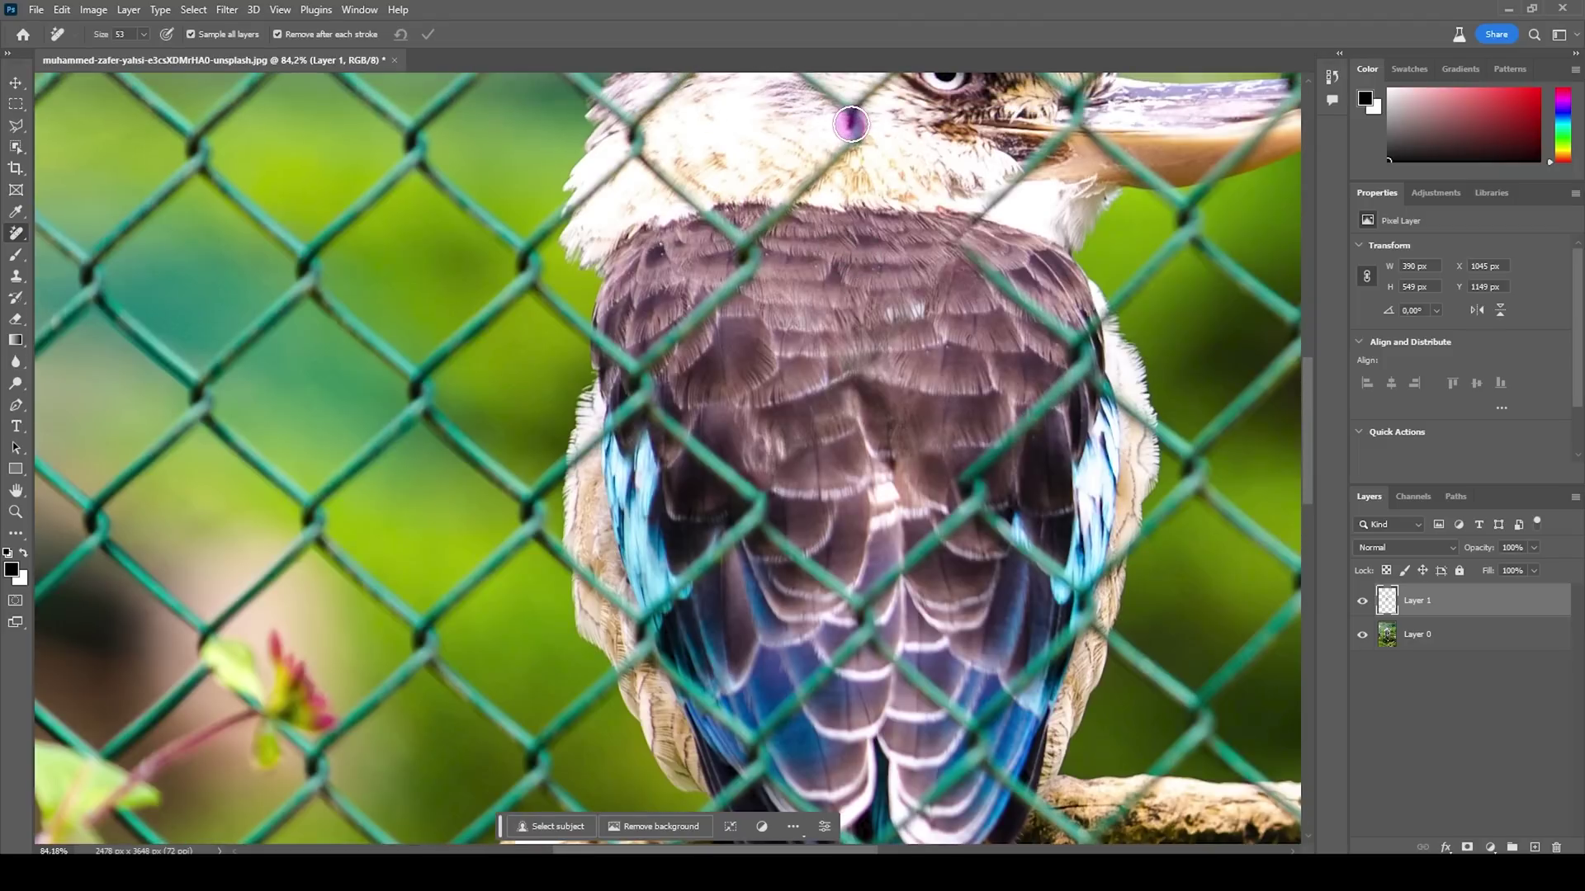
pyautogui.scroll(-2, 854, 122)
# - Remove the wires over the bird's left side, upper-left back and dark shoulder feathers
pyautogui.scroll(-3, 857, 413)
pyautogui.scroll(2, 857, 585)
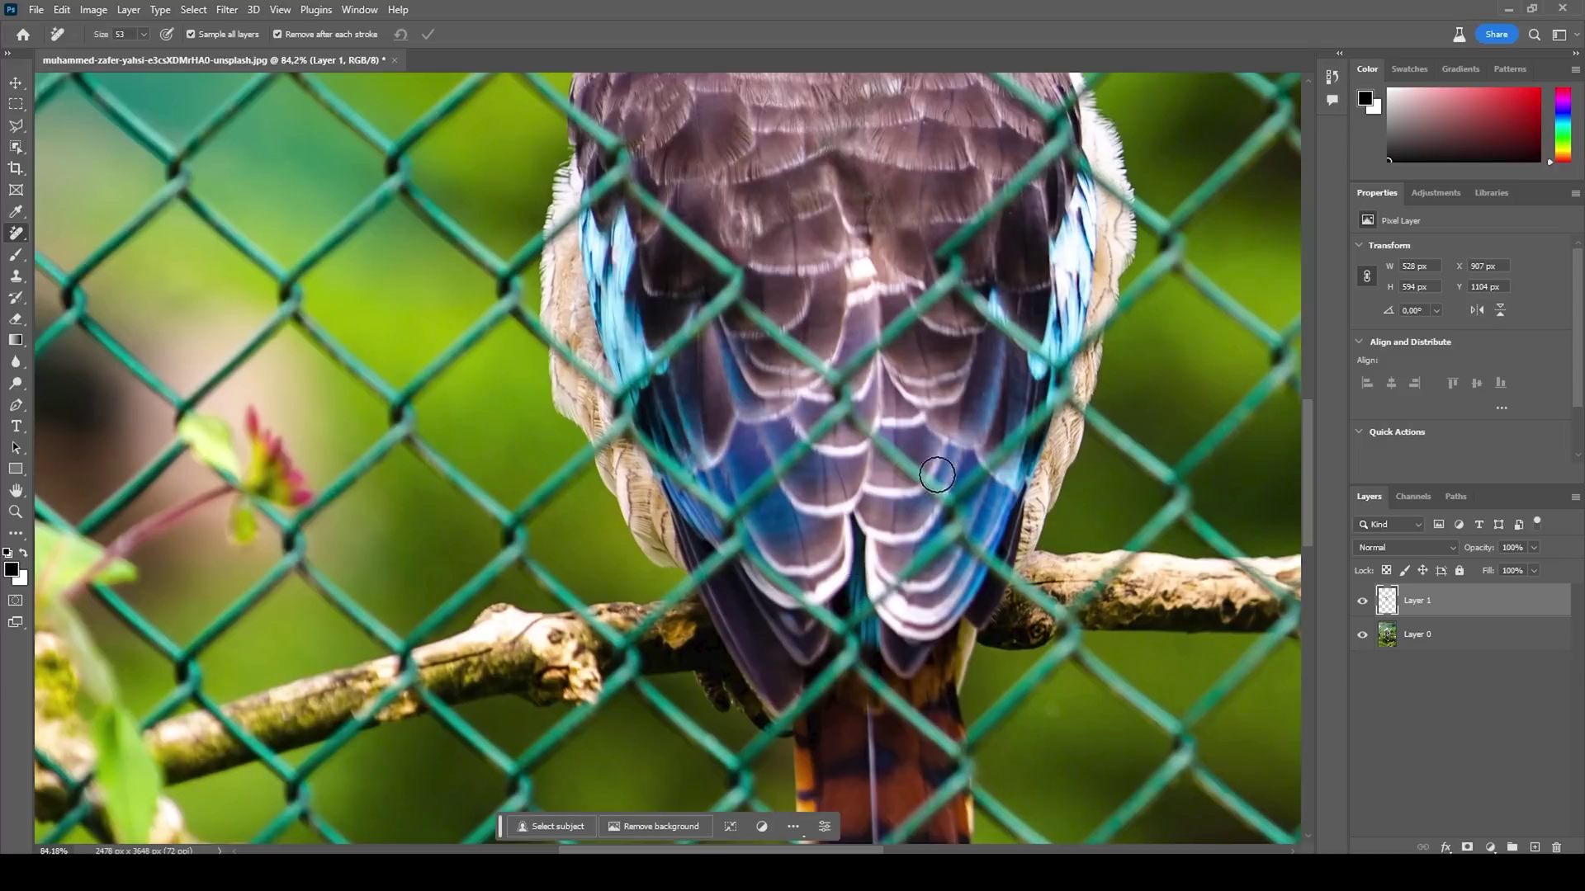
pyautogui.scroll(-1, 835, 566)
pyautogui.scroll(1, 792, 400)
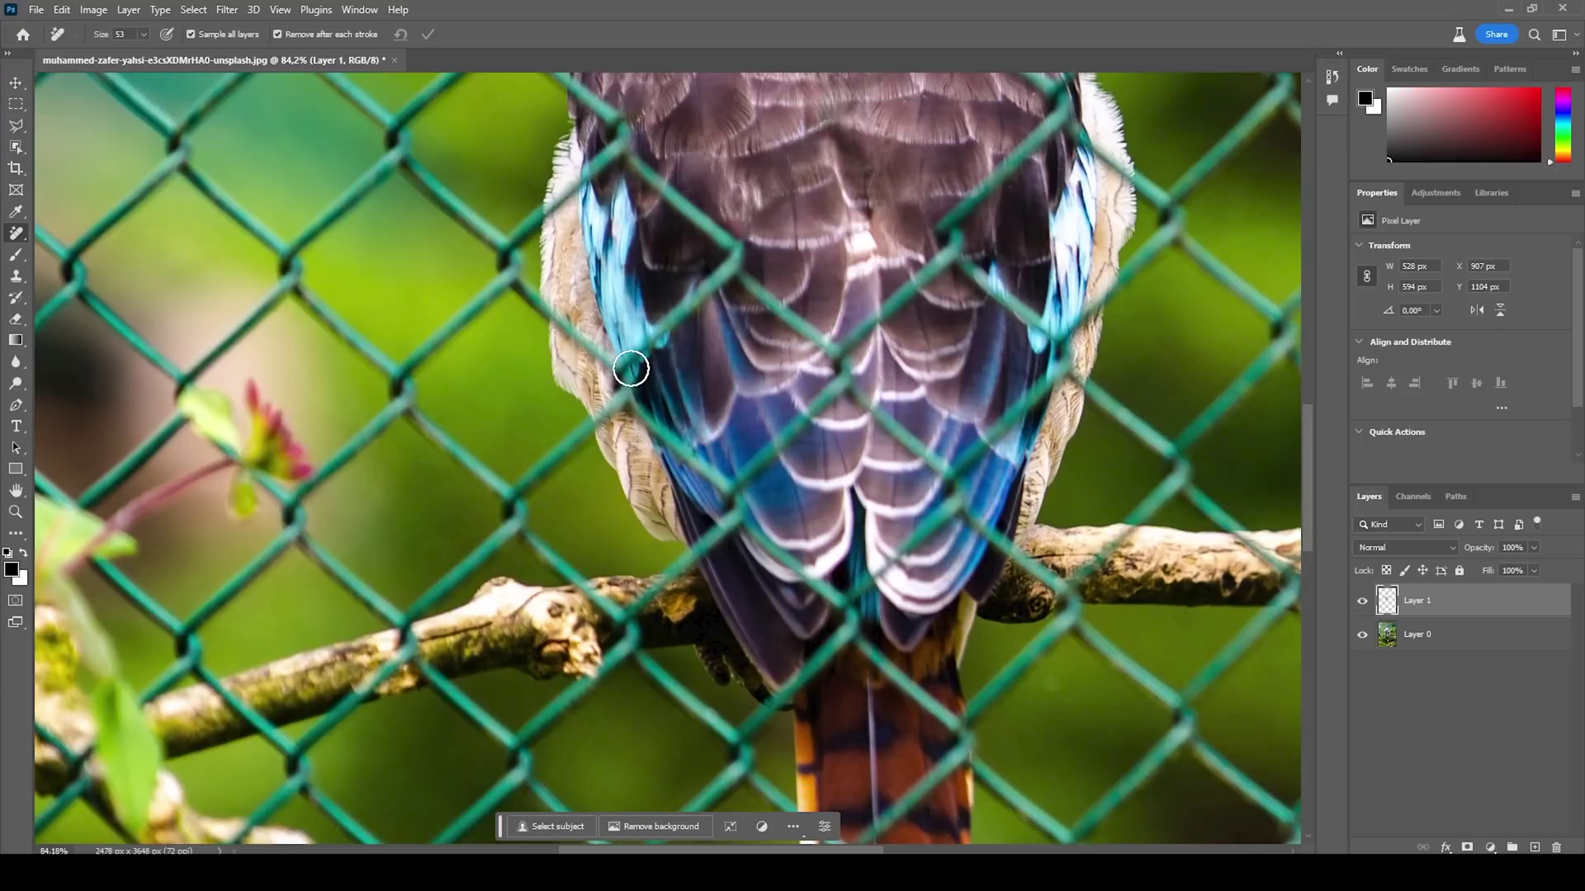
pyautogui.moveTo(630, 368)
pyautogui.mouseDown()
pyautogui.moveTo(697, 459)
pyautogui.moveTo(622, 396)
pyautogui.moveTo(639, 351)
pyautogui.moveTo(764, 235)
pyautogui.mouseUp()
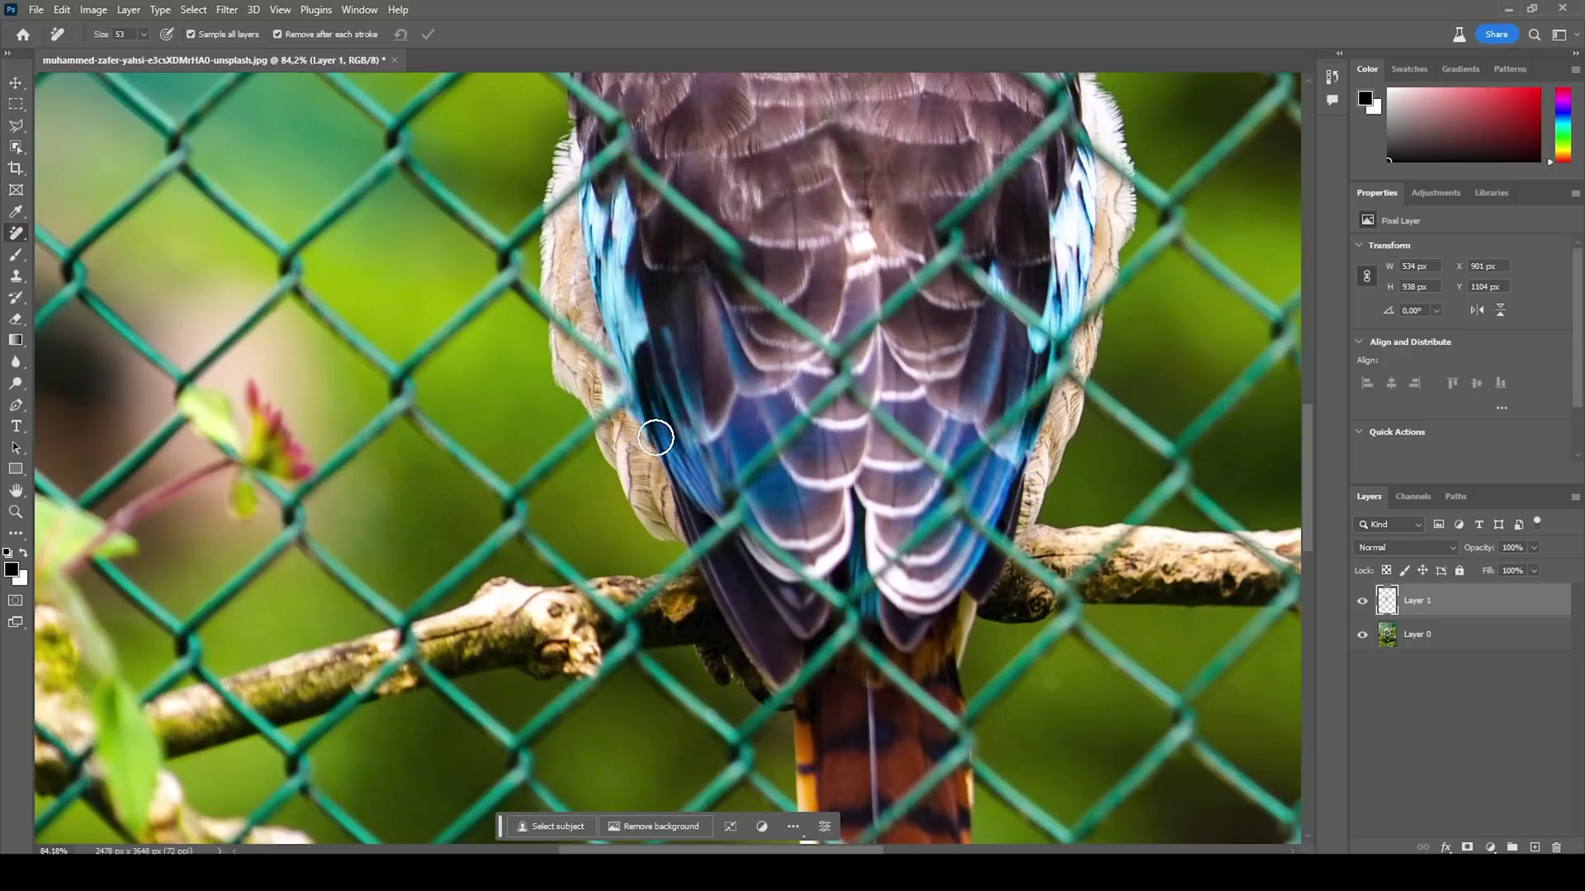
pyautogui.moveTo(649, 134); pyautogui.dragTo(690, 212)
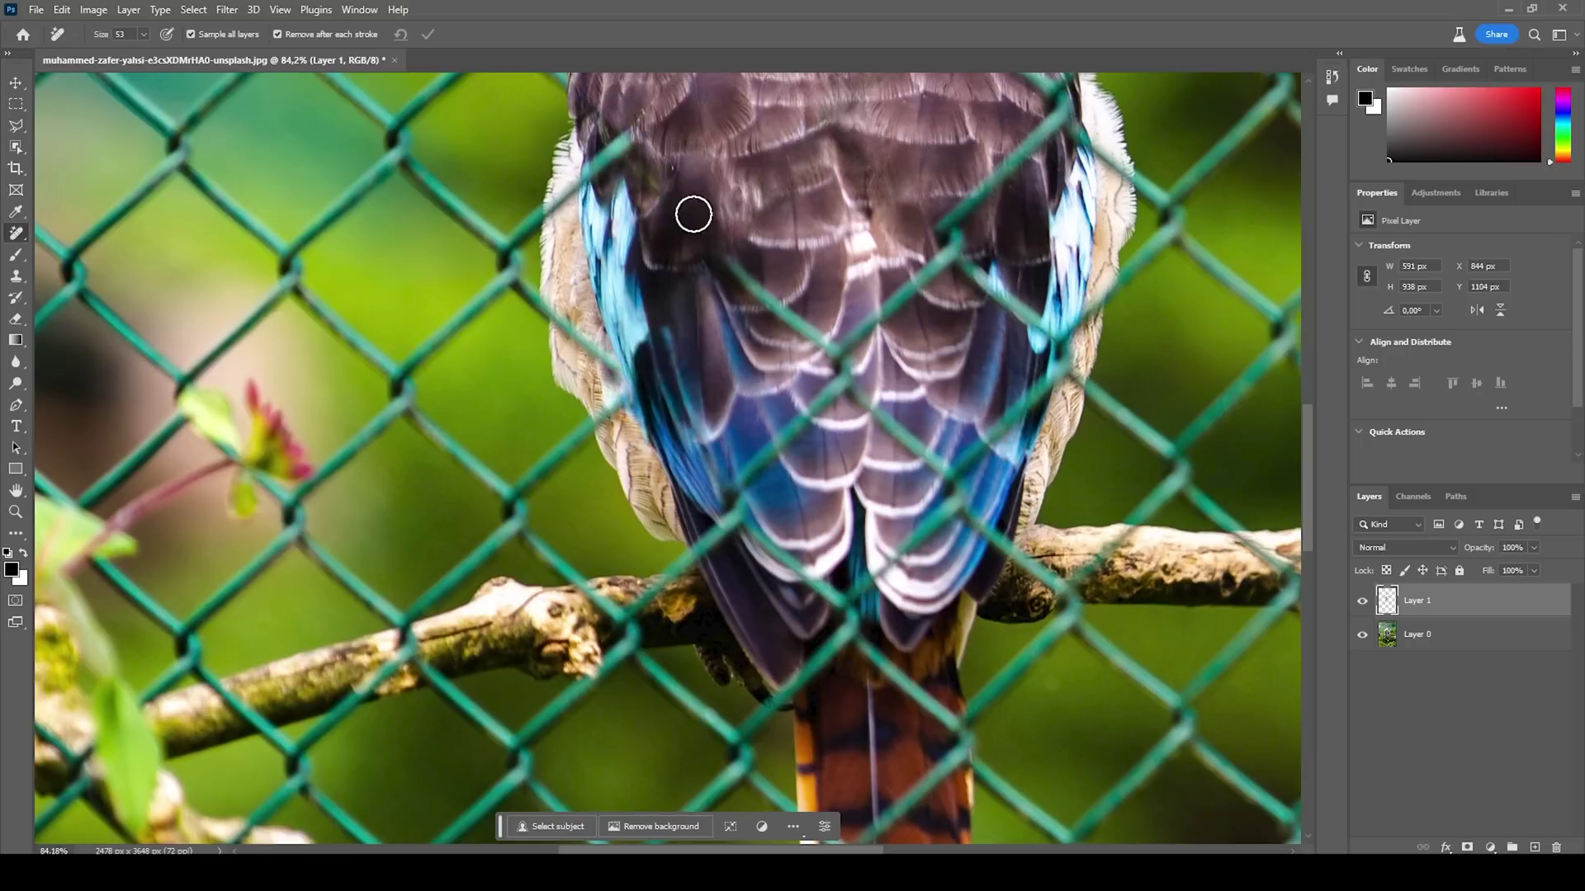
pyautogui.scroll(3, 548, 124)
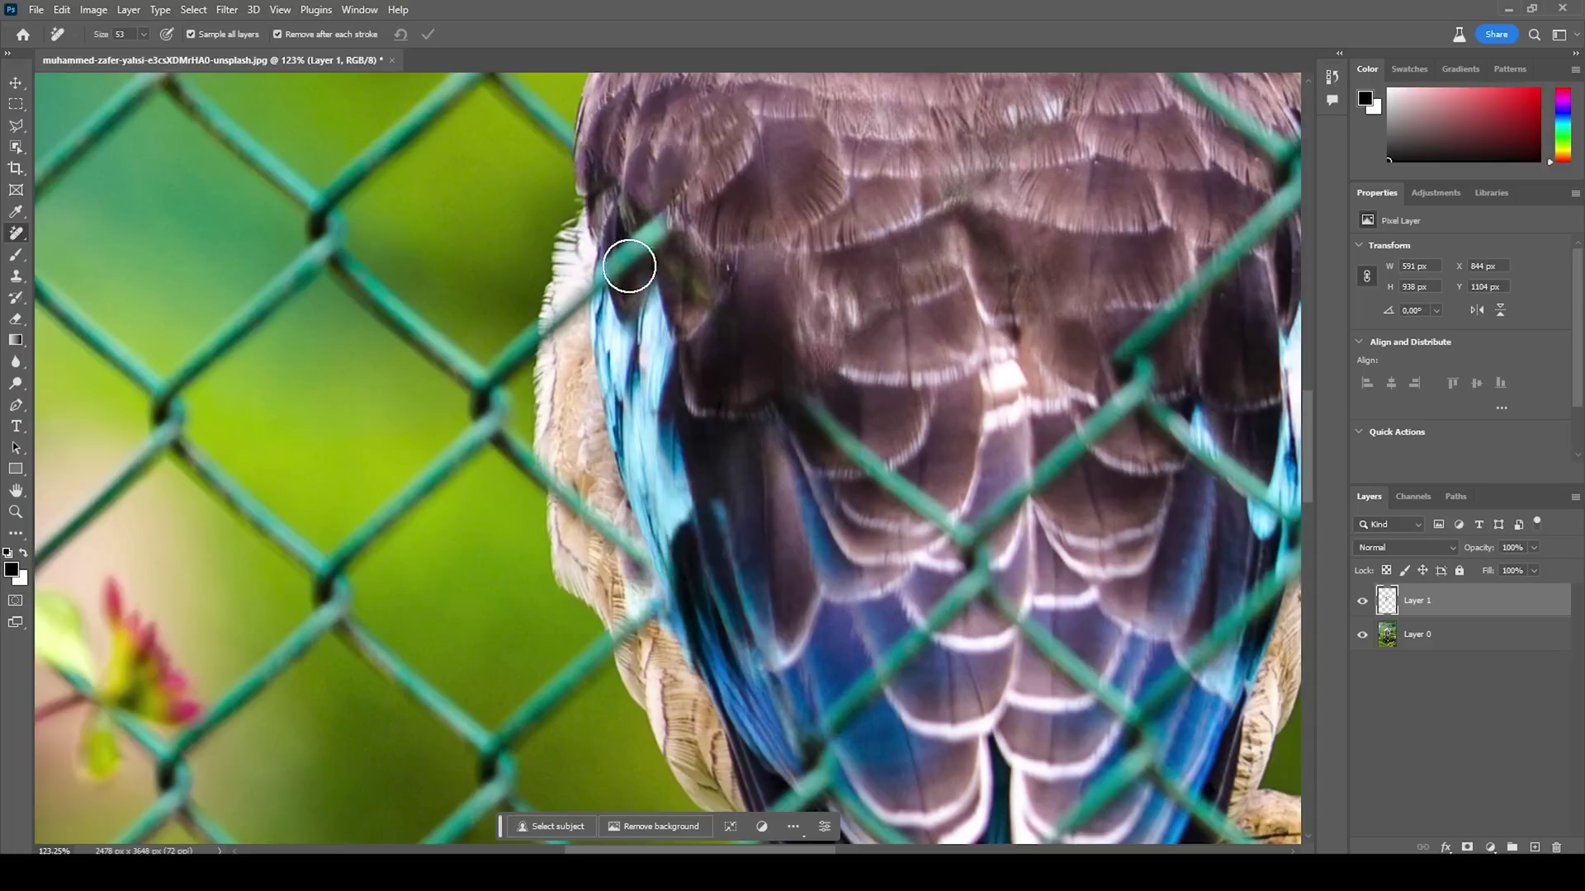
pyautogui.scroll(2, 676, 281)
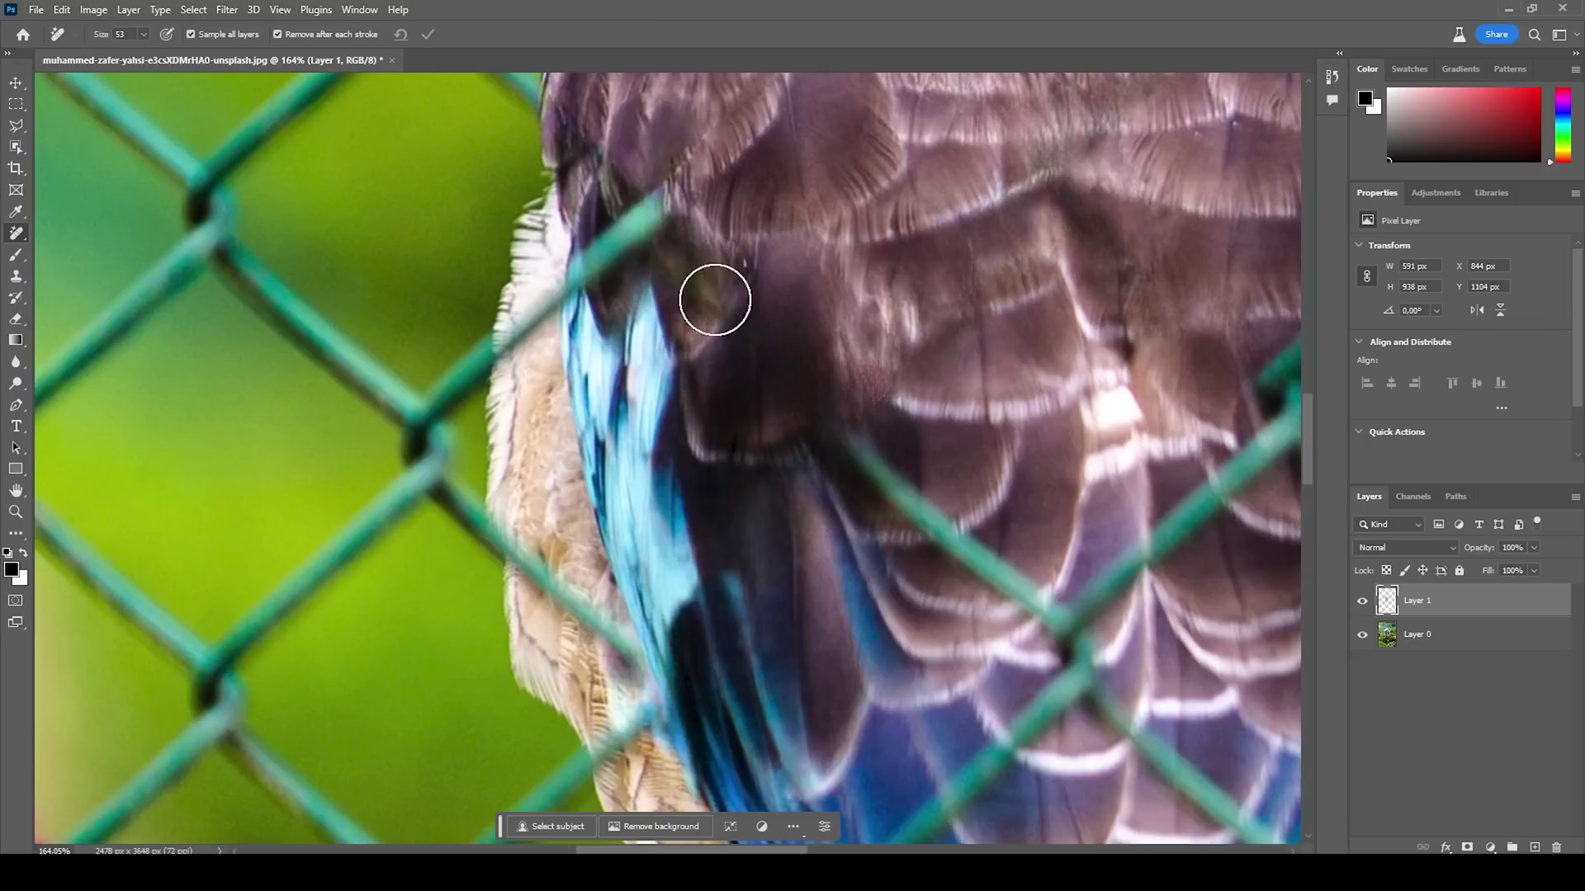
pyautogui.moveTo(726, 312); pyautogui.dragTo(673, 247)
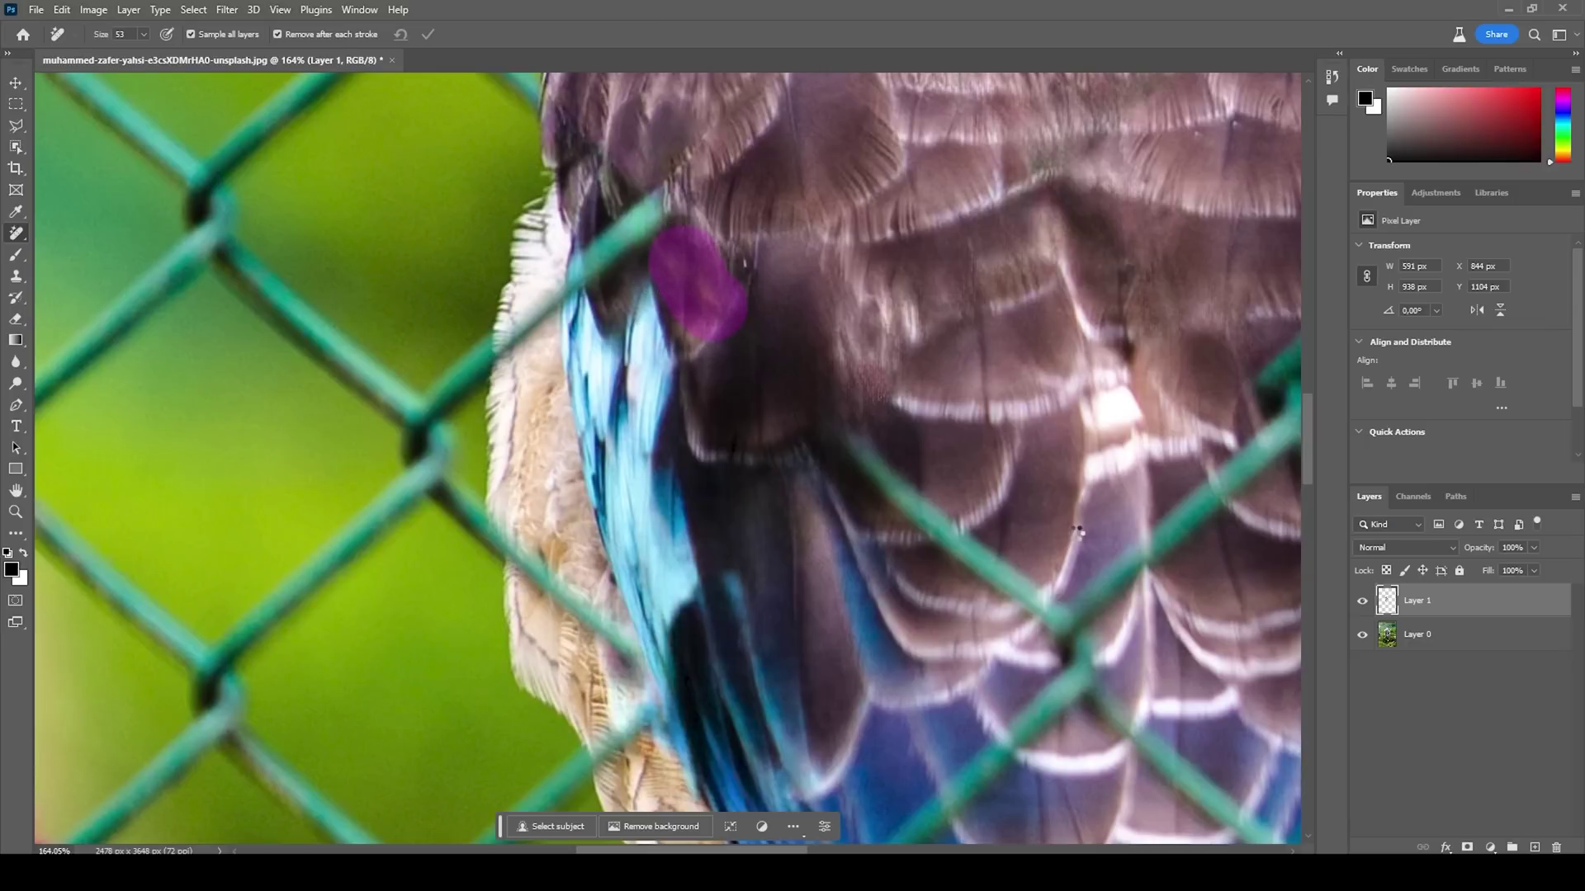
# - Remove the wire crossing the blue back feathers
pyautogui.scroll(-2, 785, 350)
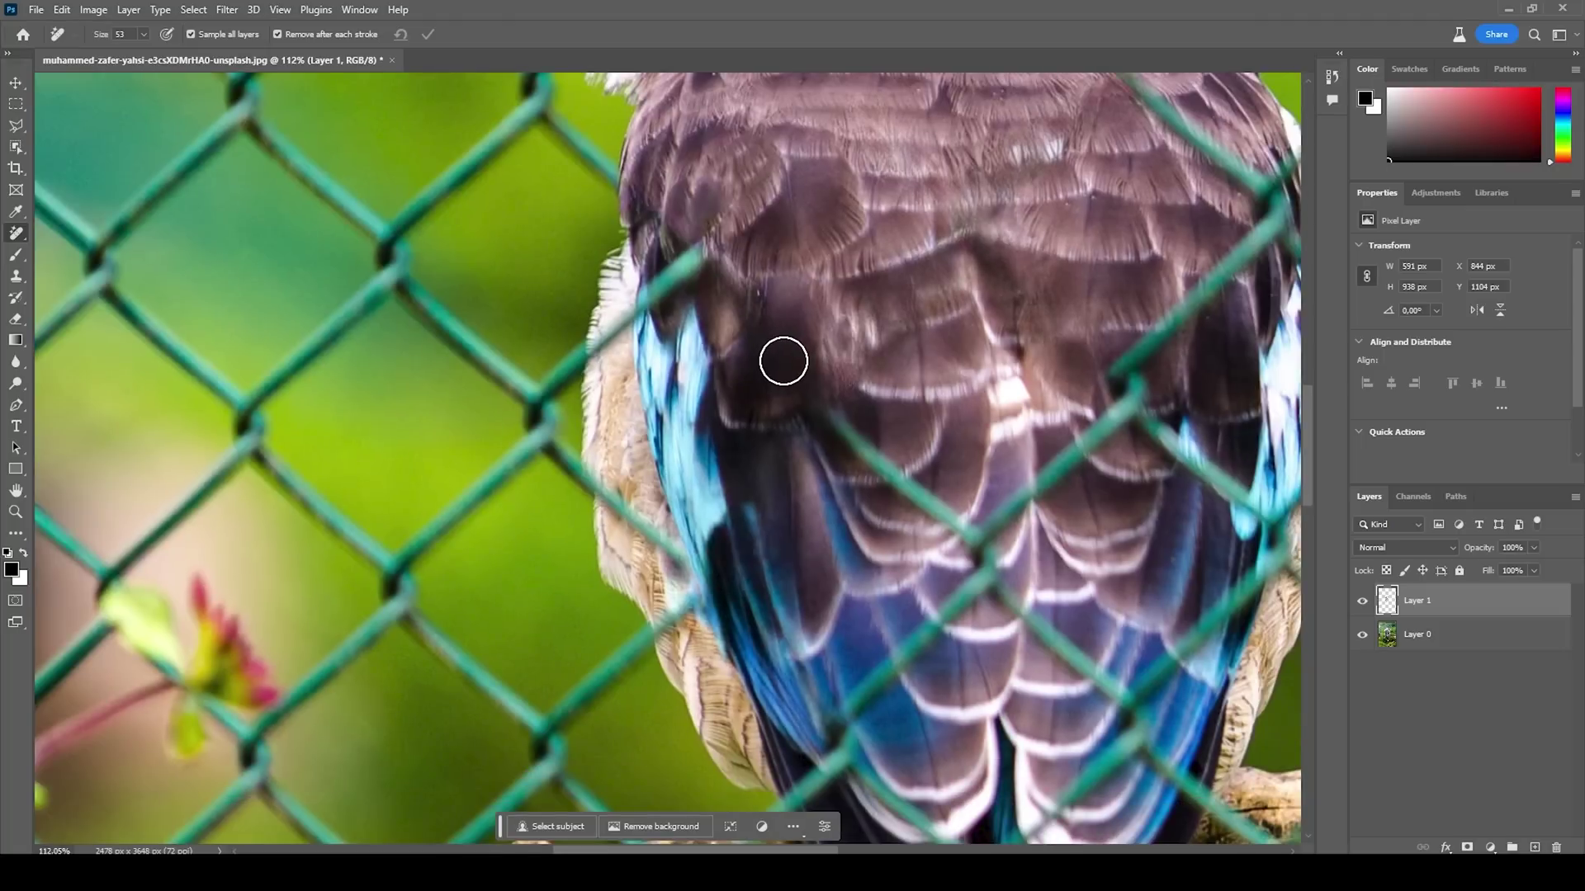
pyautogui.scroll(-2, 879, 415)
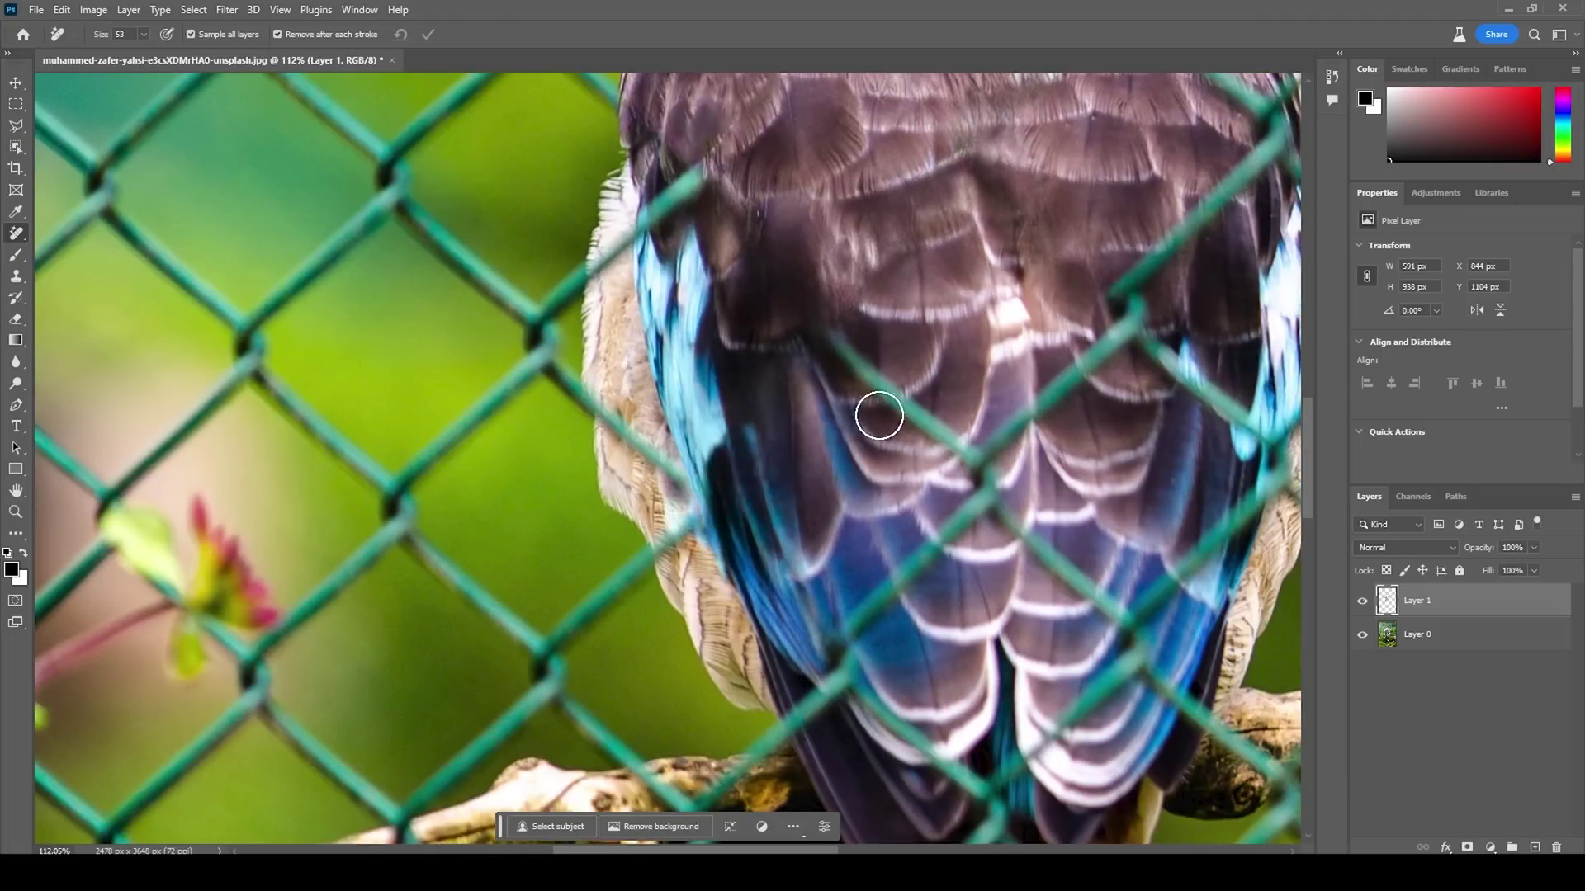
pyautogui.scroll(-4, 990, 430)
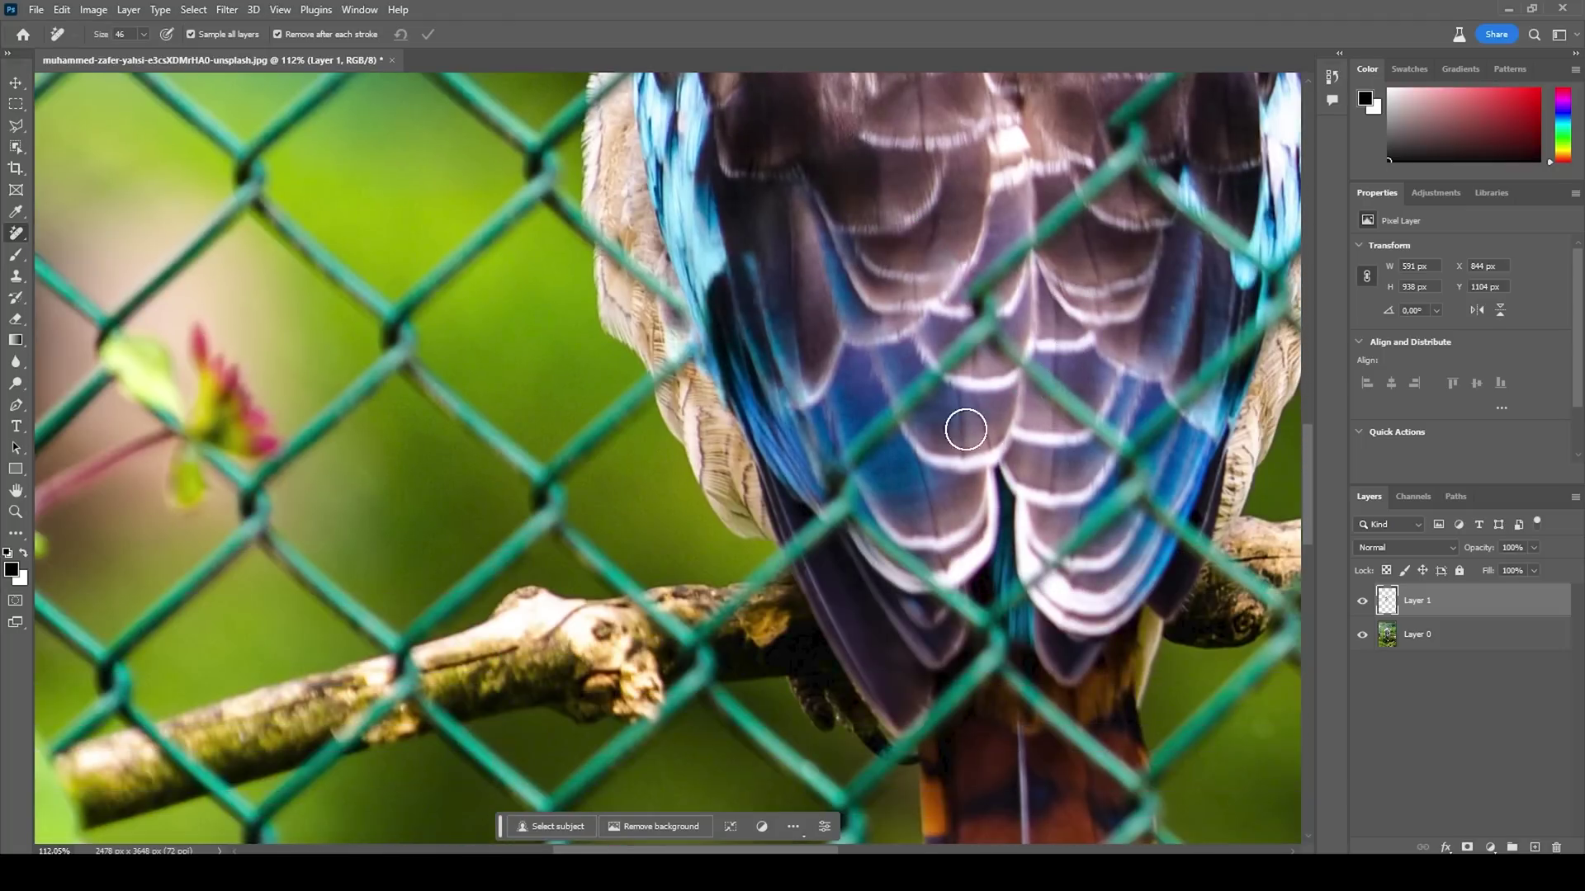
pyautogui.scroll(-1, 966, 429)
pyautogui.moveTo(817, 450)
pyautogui.mouseDown()
pyautogui.moveTo(859, 389)
pyautogui.moveTo(955, 311)
pyautogui.moveTo(980, 258)
pyautogui.mouseUp()
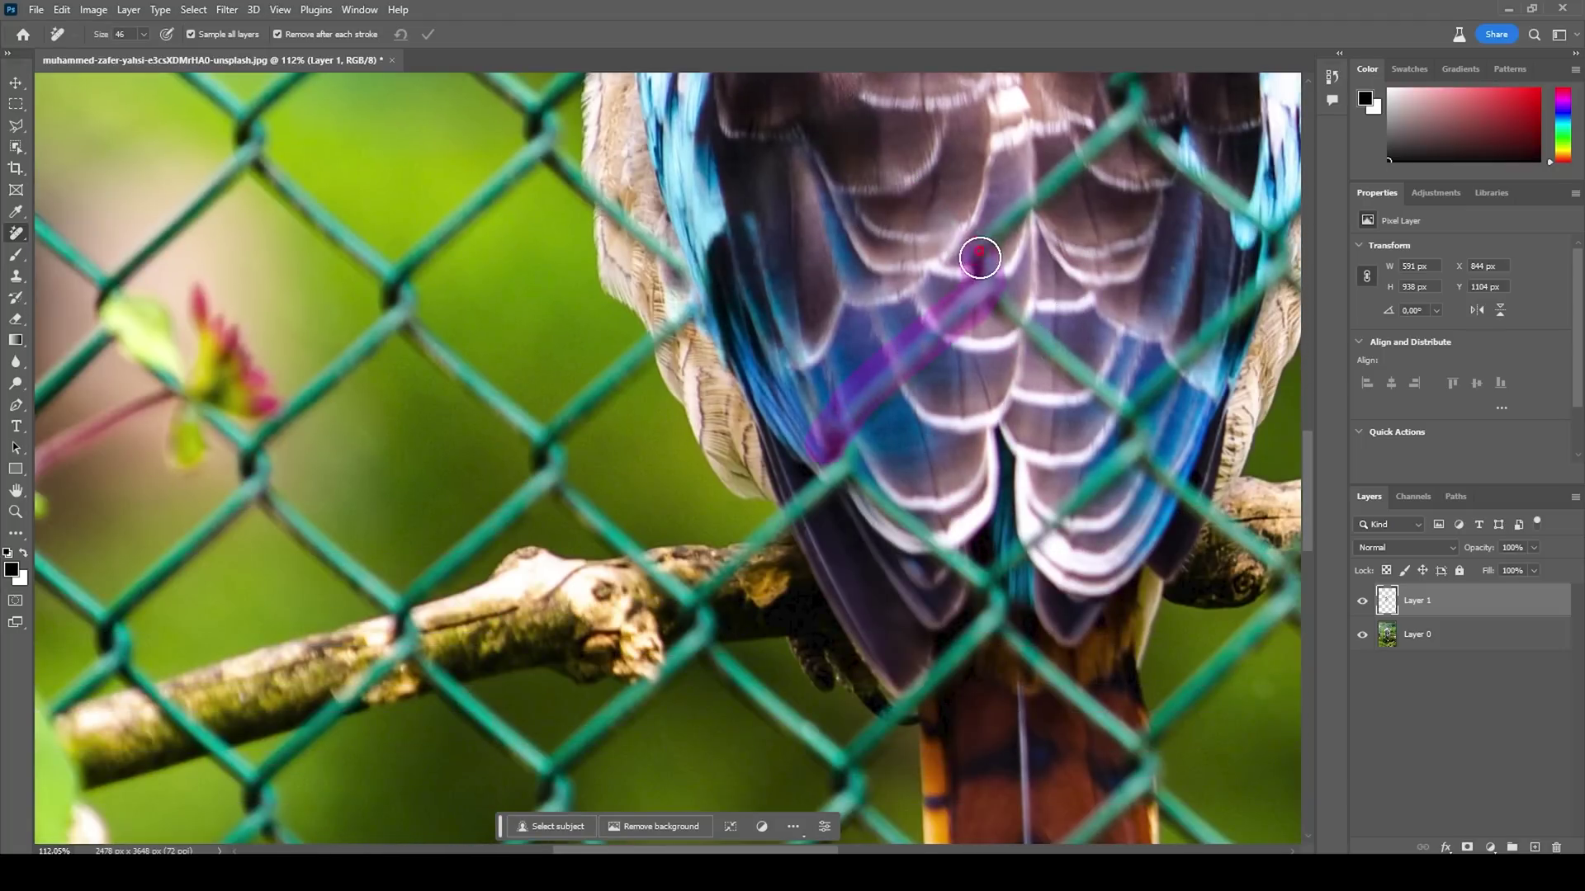
pyautogui.scroll(2, 947, 388)
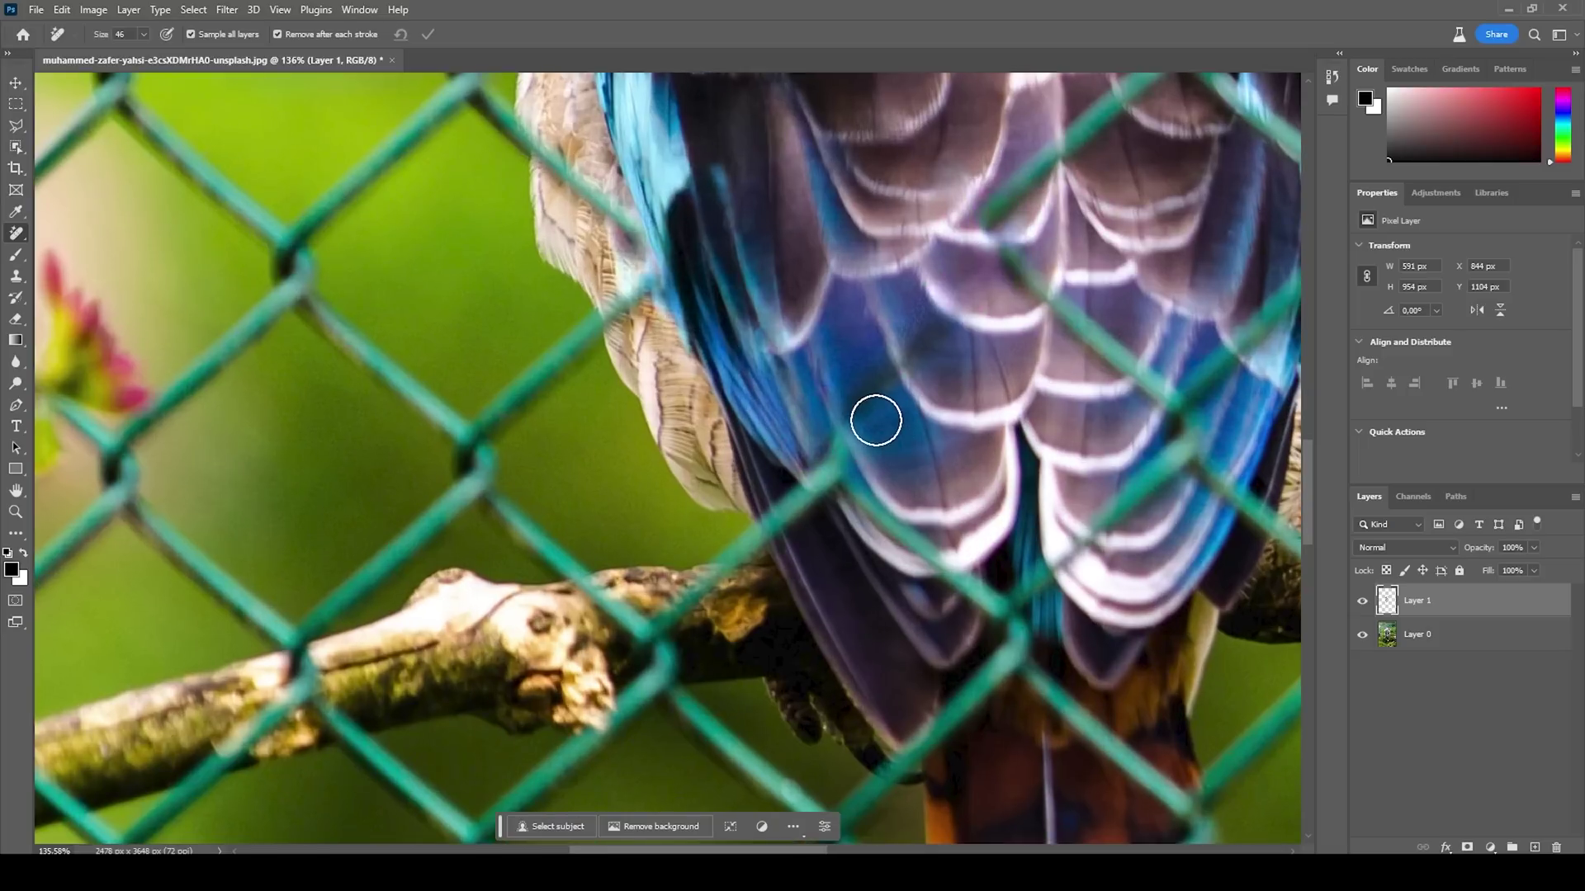
pyautogui.moveTo(847, 408); pyautogui.dragTo(945, 312)
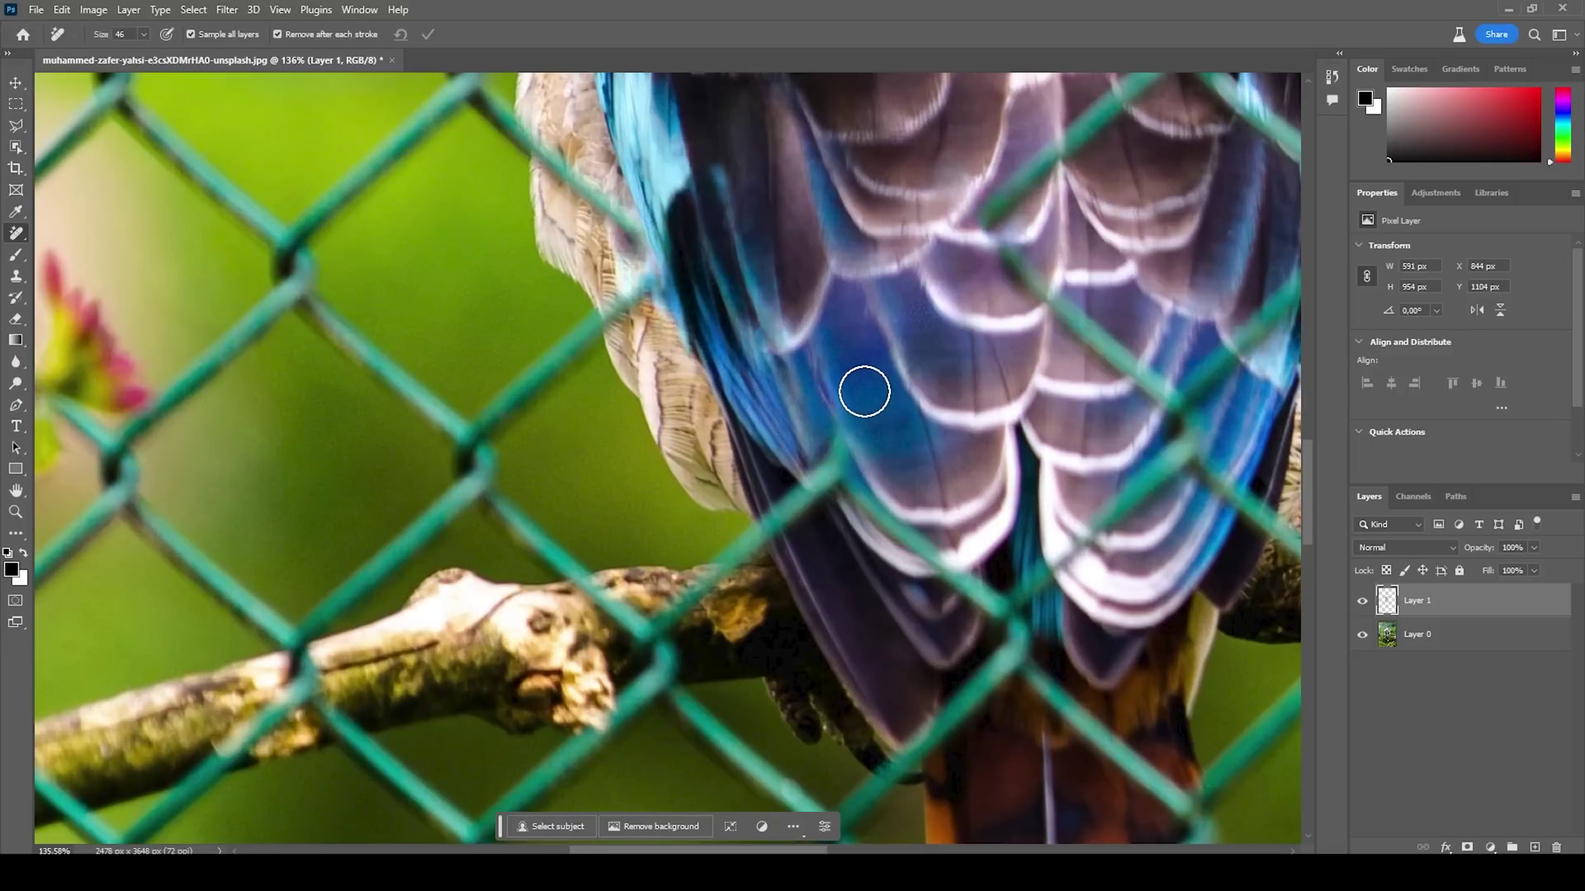
# - Remove the wire crossing the branch and the segment just below it
pyautogui.scroll(-2, 1068, 399)
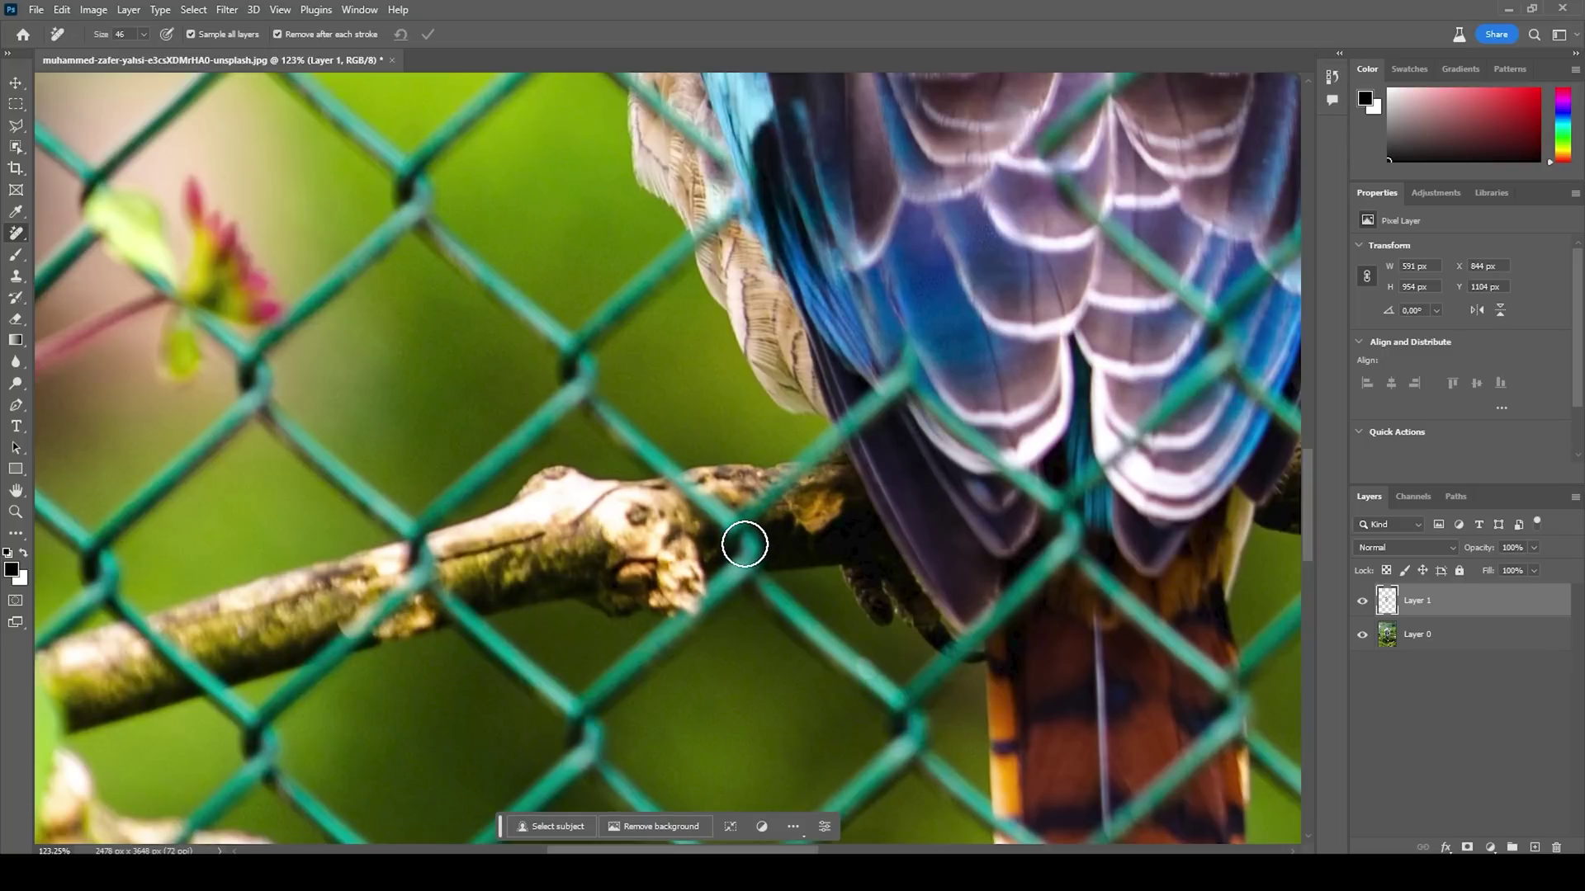
pyautogui.scroll(-1, 759, 474)
pyautogui.moveTo(601, 355)
pyautogui.mouseDown()
pyautogui.moveTo(732, 467)
pyautogui.moveTo(740, 510)
pyautogui.moveTo(608, 626)
pyautogui.moveTo(598, 656)
pyautogui.mouseUp()
pyautogui.scroll(-1, 636, 665)
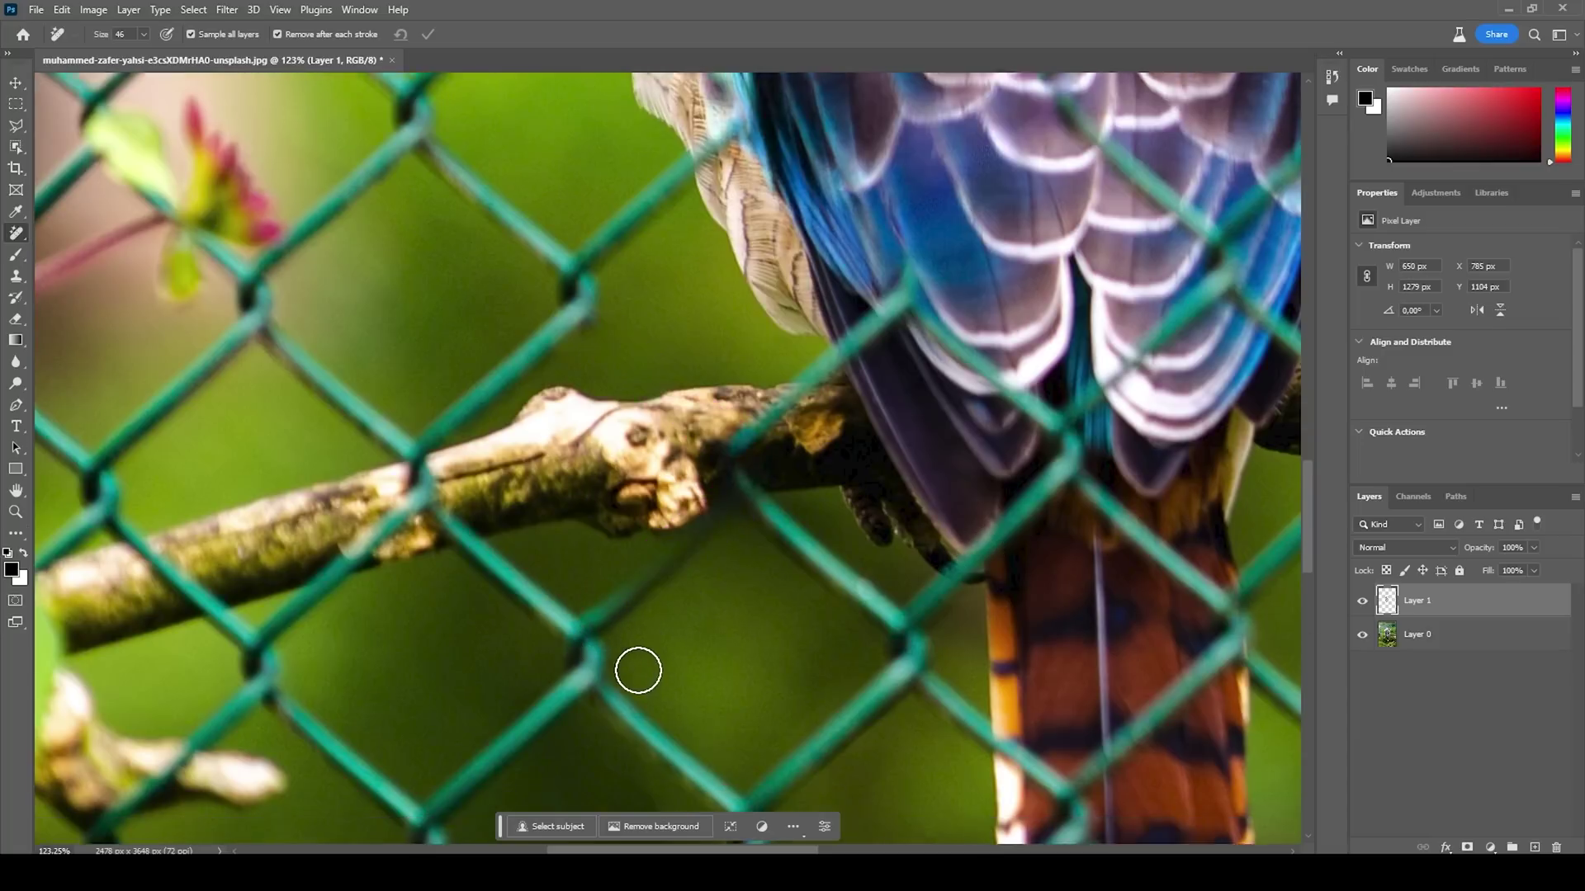
pyautogui.moveTo(594, 619); pyautogui.dragTo(726, 505)
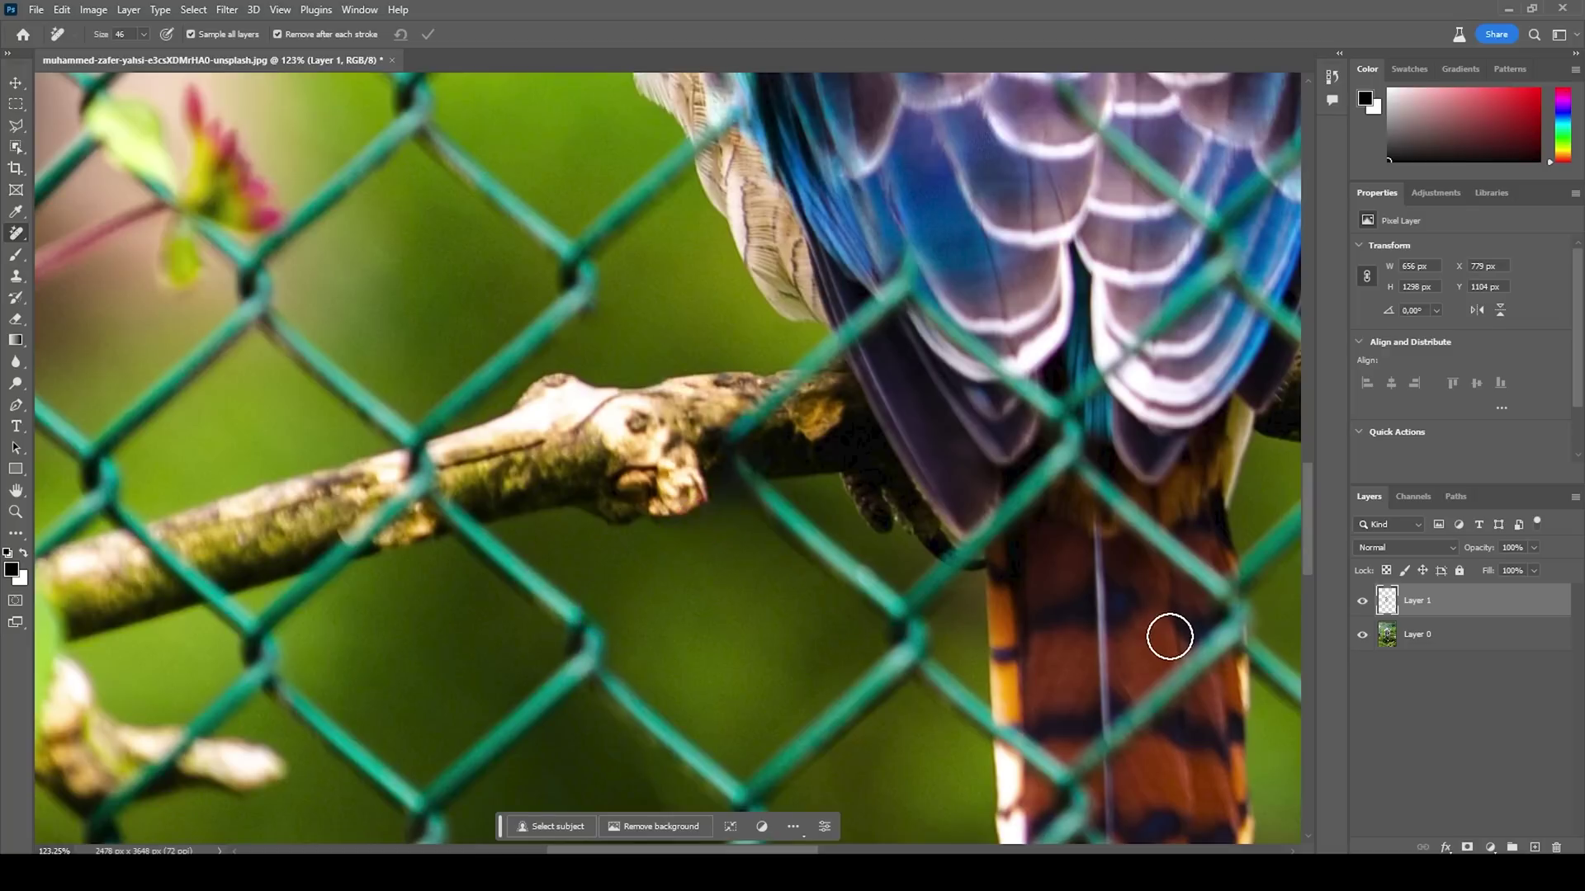
pyautogui.scroll(-5, 833, 564)
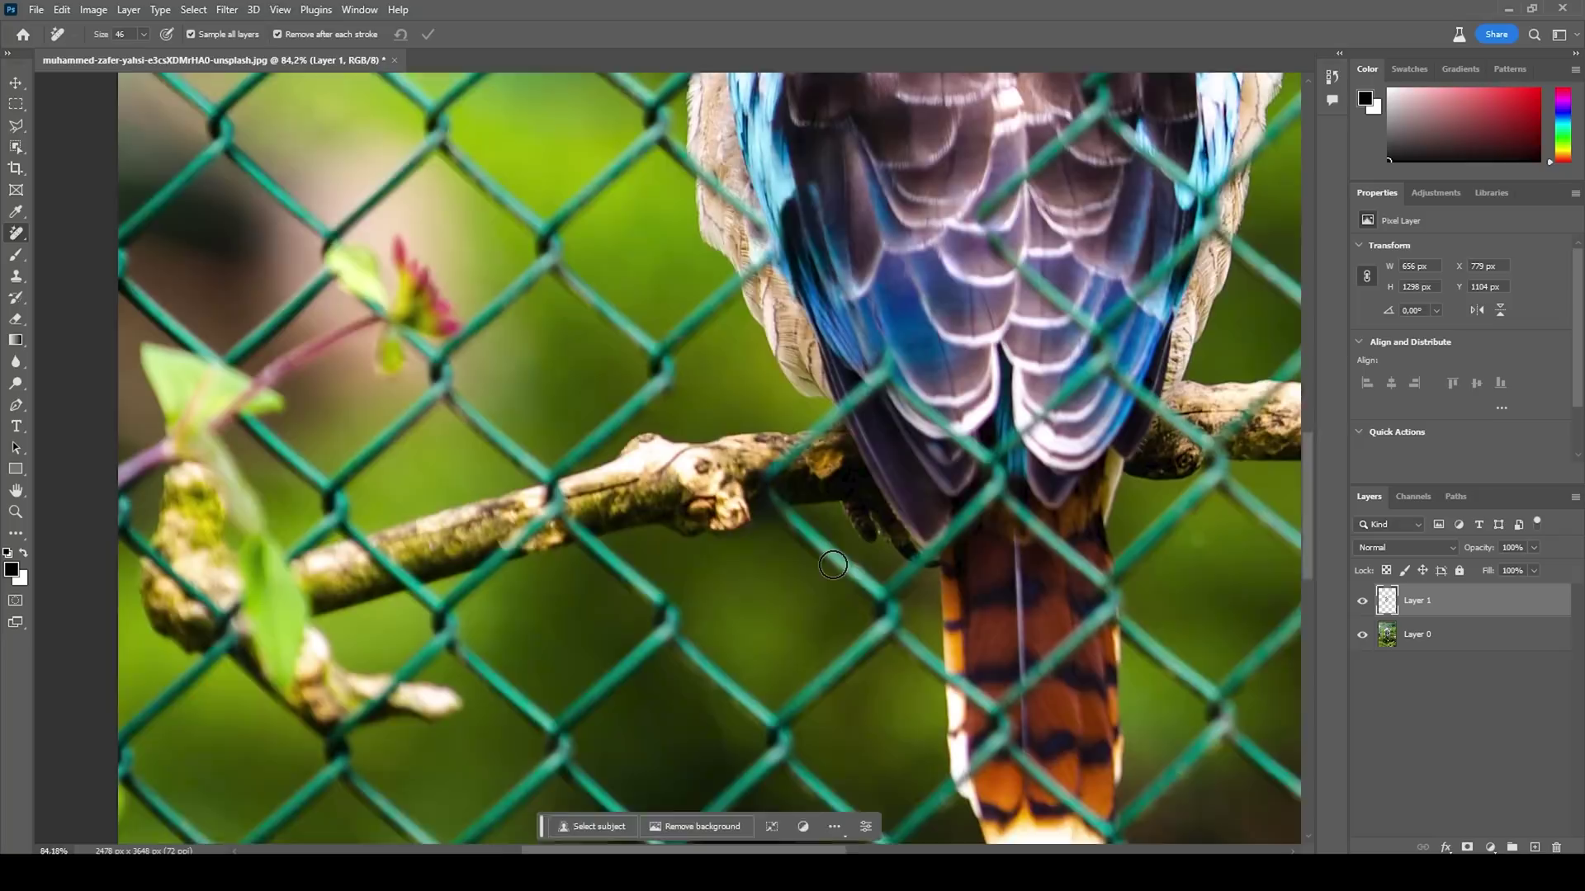
pyautogui.scroll(-3, 833, 565)
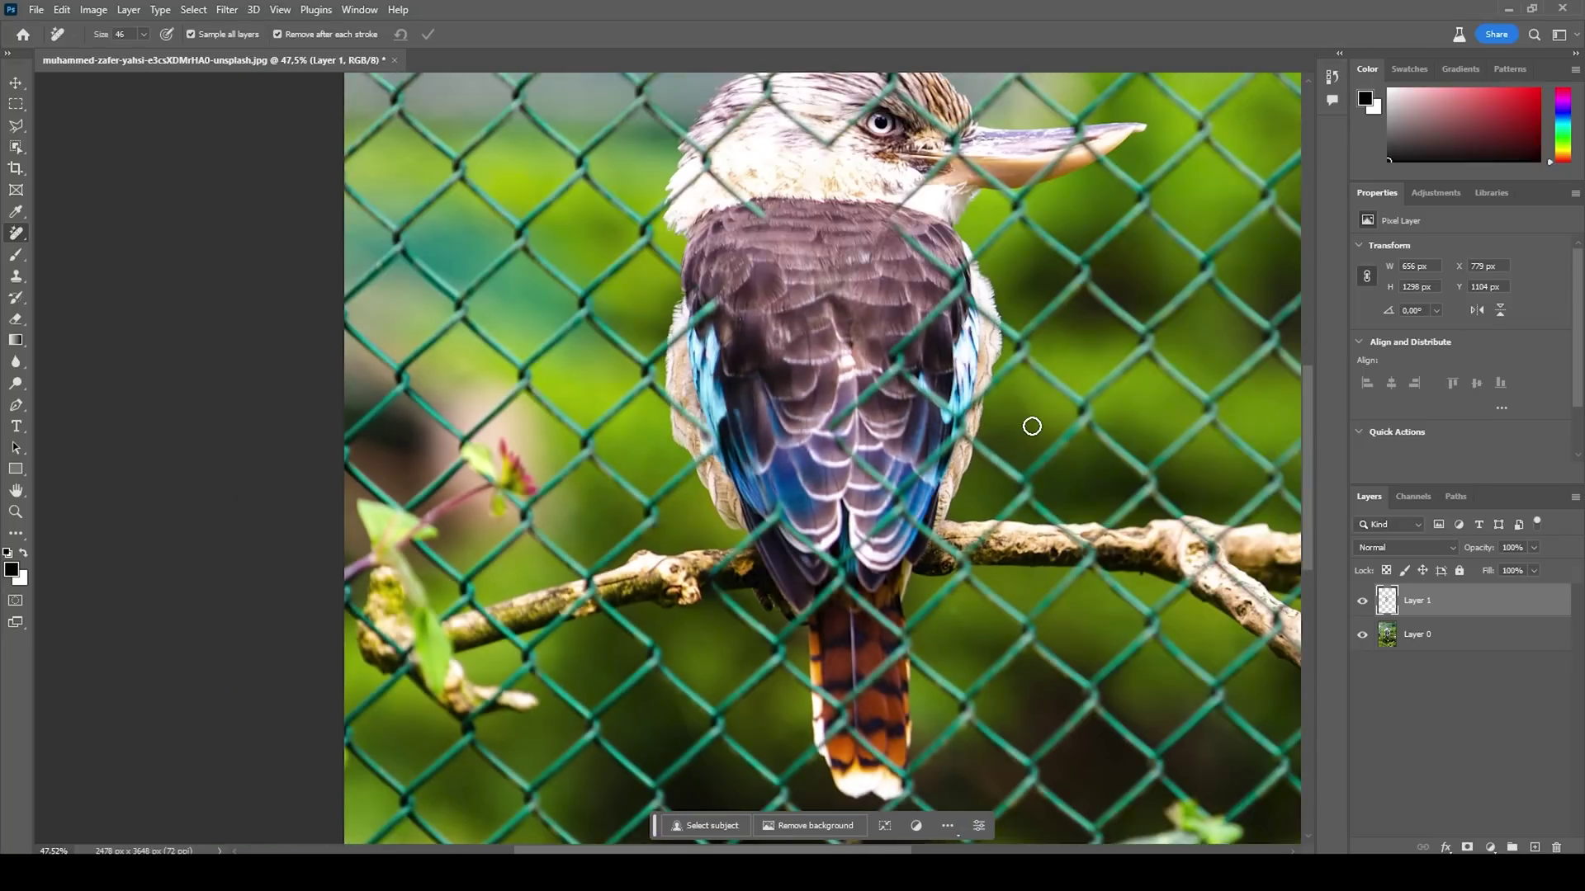
# - Remove the wire on the bird's neck, then turn off 'Remove after each stroke'
pyautogui.scroll(2, 1026, 354)
pyautogui.scroll(1, 456, 153)
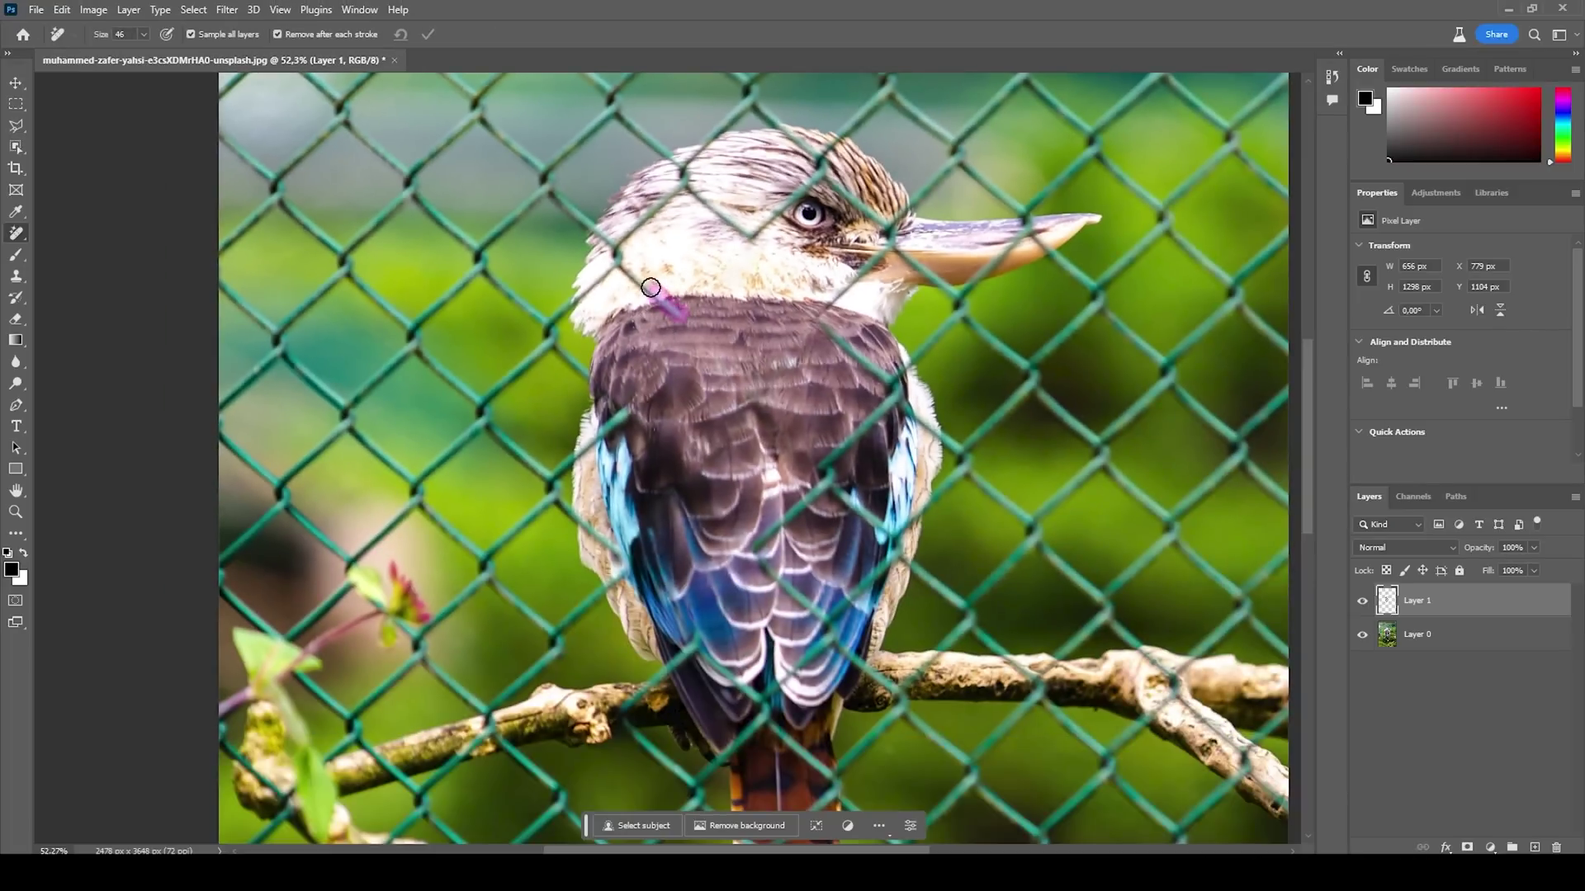
pyautogui.moveTo(625, 267); pyautogui.dragTo(623, 266)
pyautogui.click(277, 33)
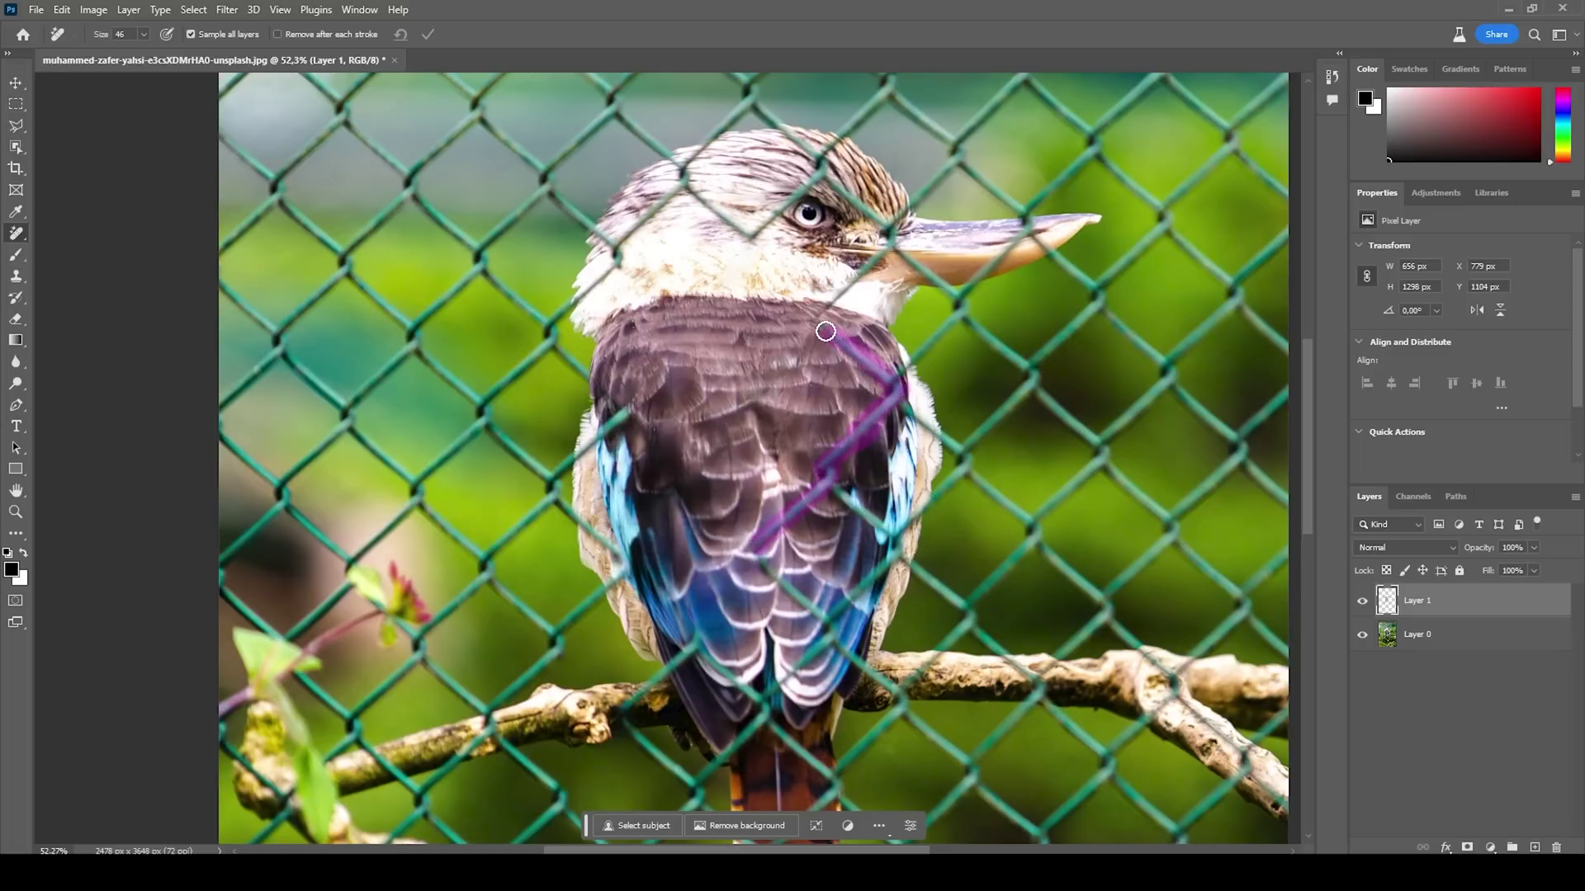
# - Mark the wires on the back, neck, head, crown and left side, then apply the removal
pyautogui.moveTo(821, 324); pyautogui.dragTo(820, 325)
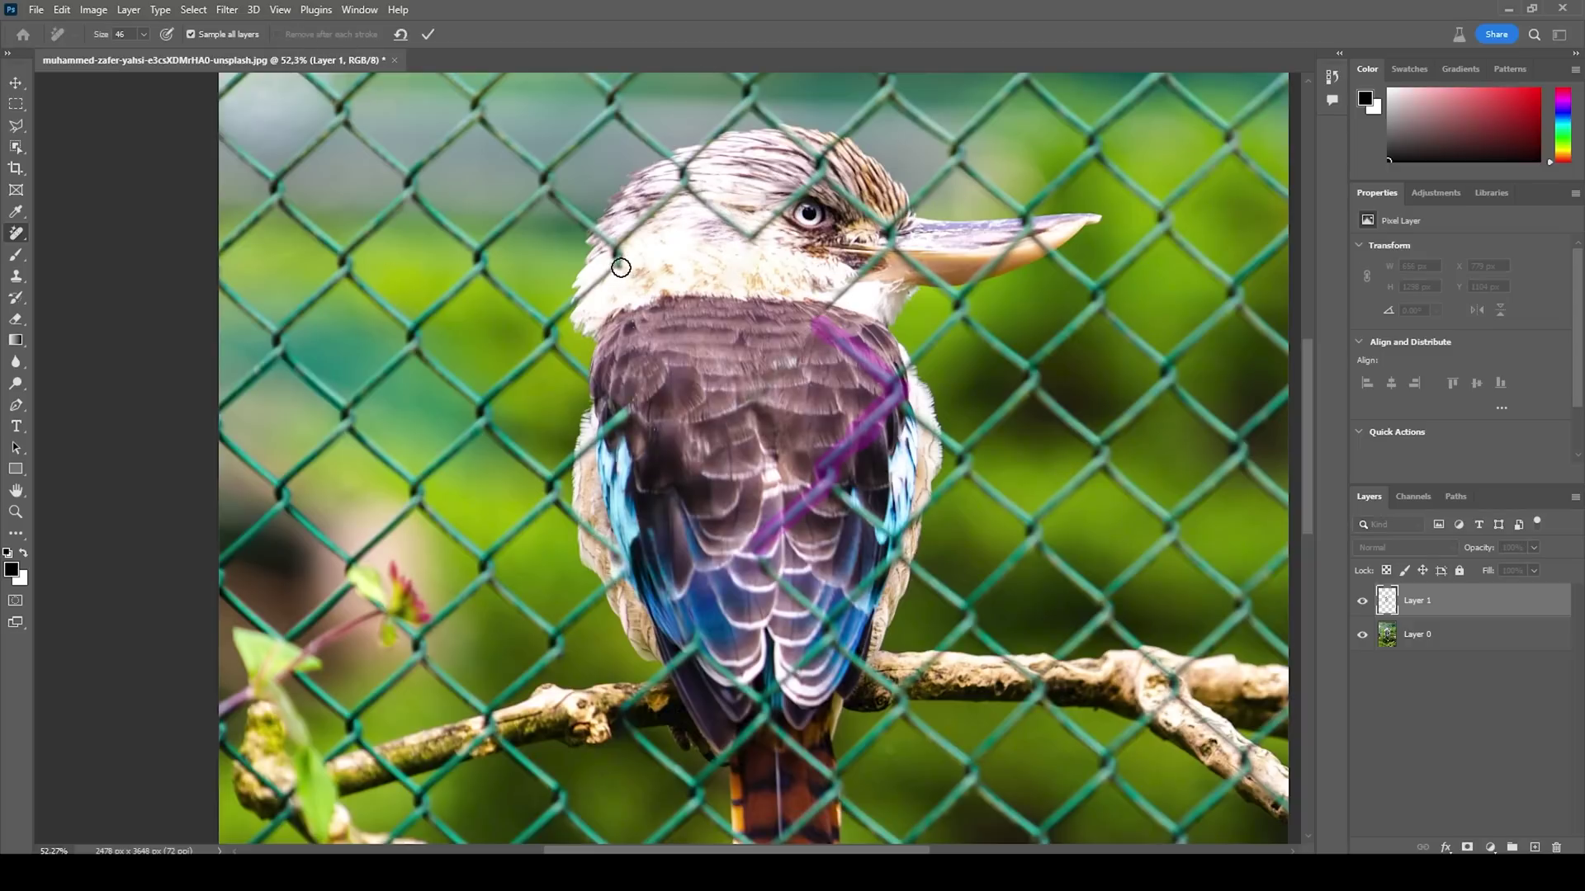
pyautogui.moveTo(623, 245); pyautogui.dragTo(682, 175)
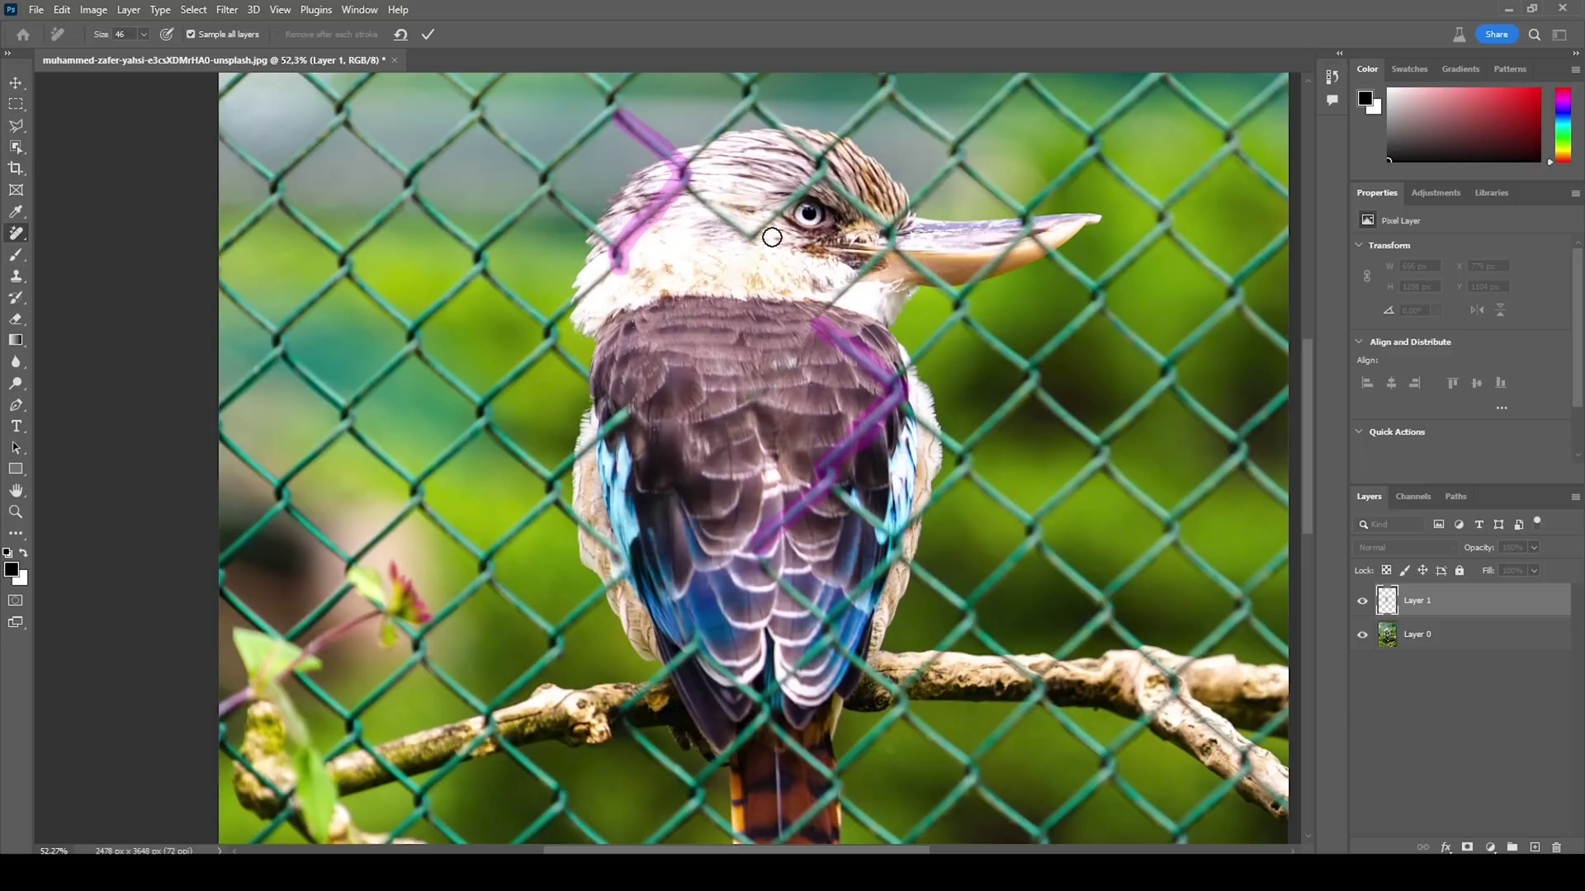
pyautogui.moveTo(729, 225)
pyautogui.mouseDown()
pyautogui.moveTo(684, 175)
pyautogui.moveTo(742, 106)
pyautogui.mouseUp()
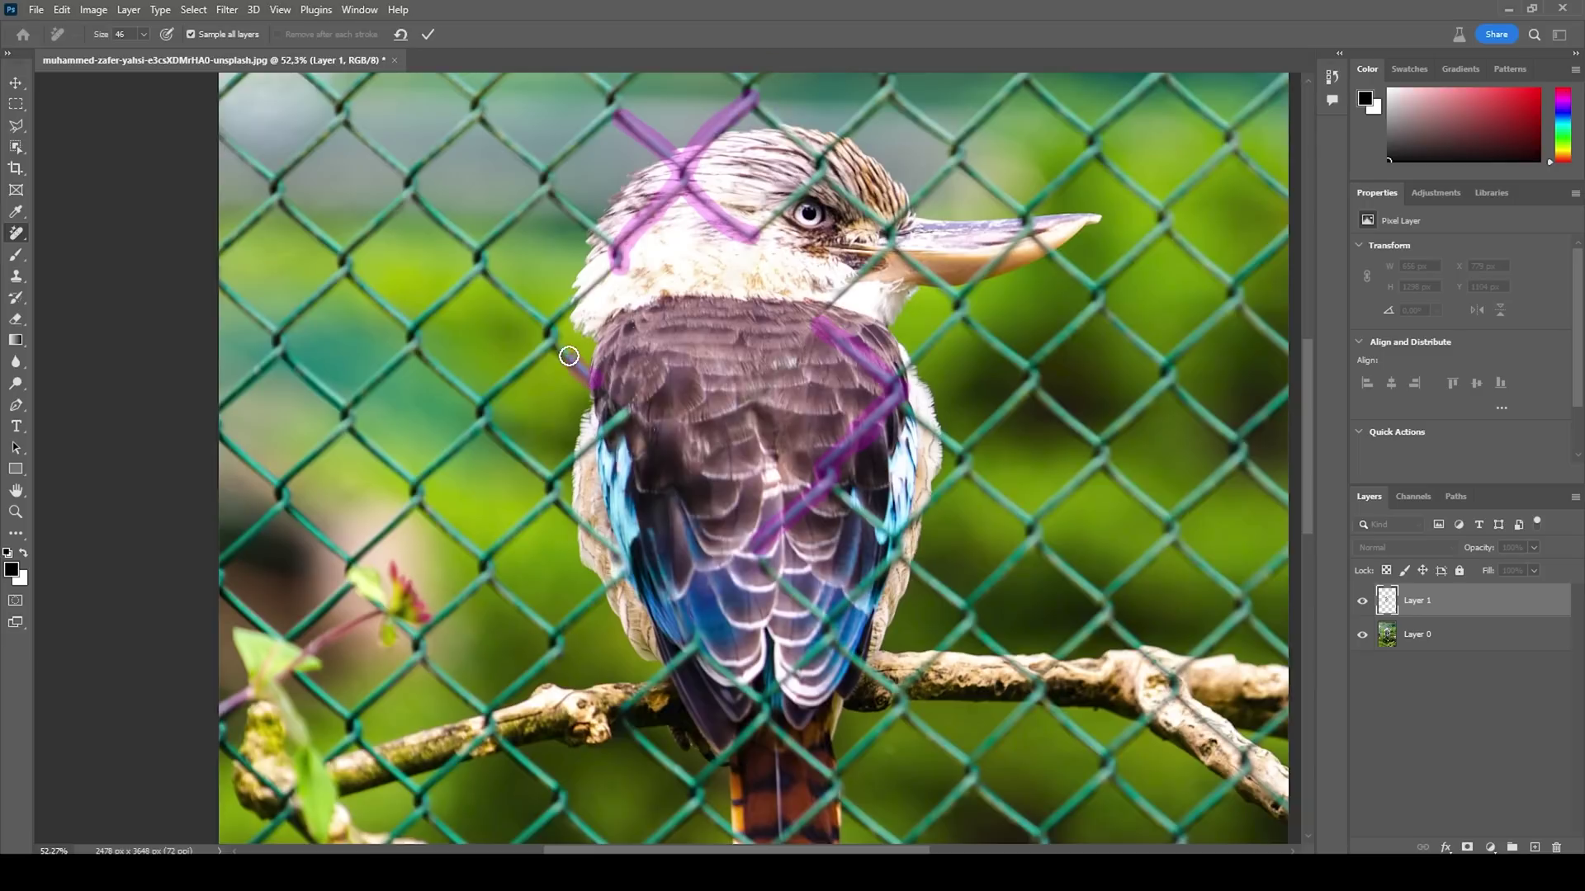
pyautogui.moveTo(556, 319); pyautogui.dragTo(615, 258)
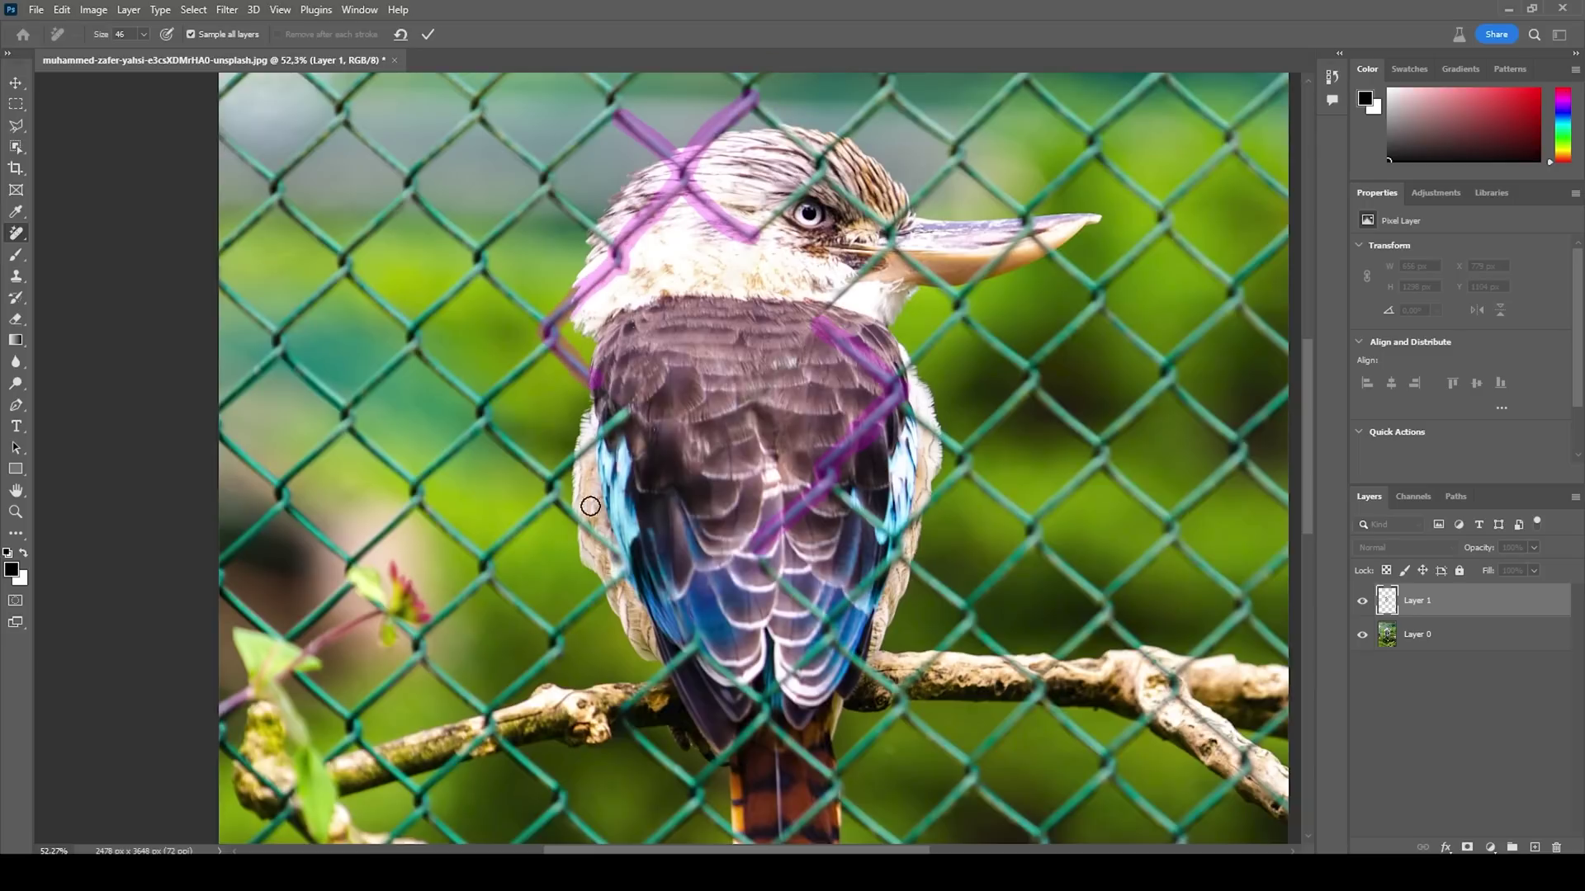
pyautogui.moveTo(603, 423); pyautogui.dragTo(632, 567)
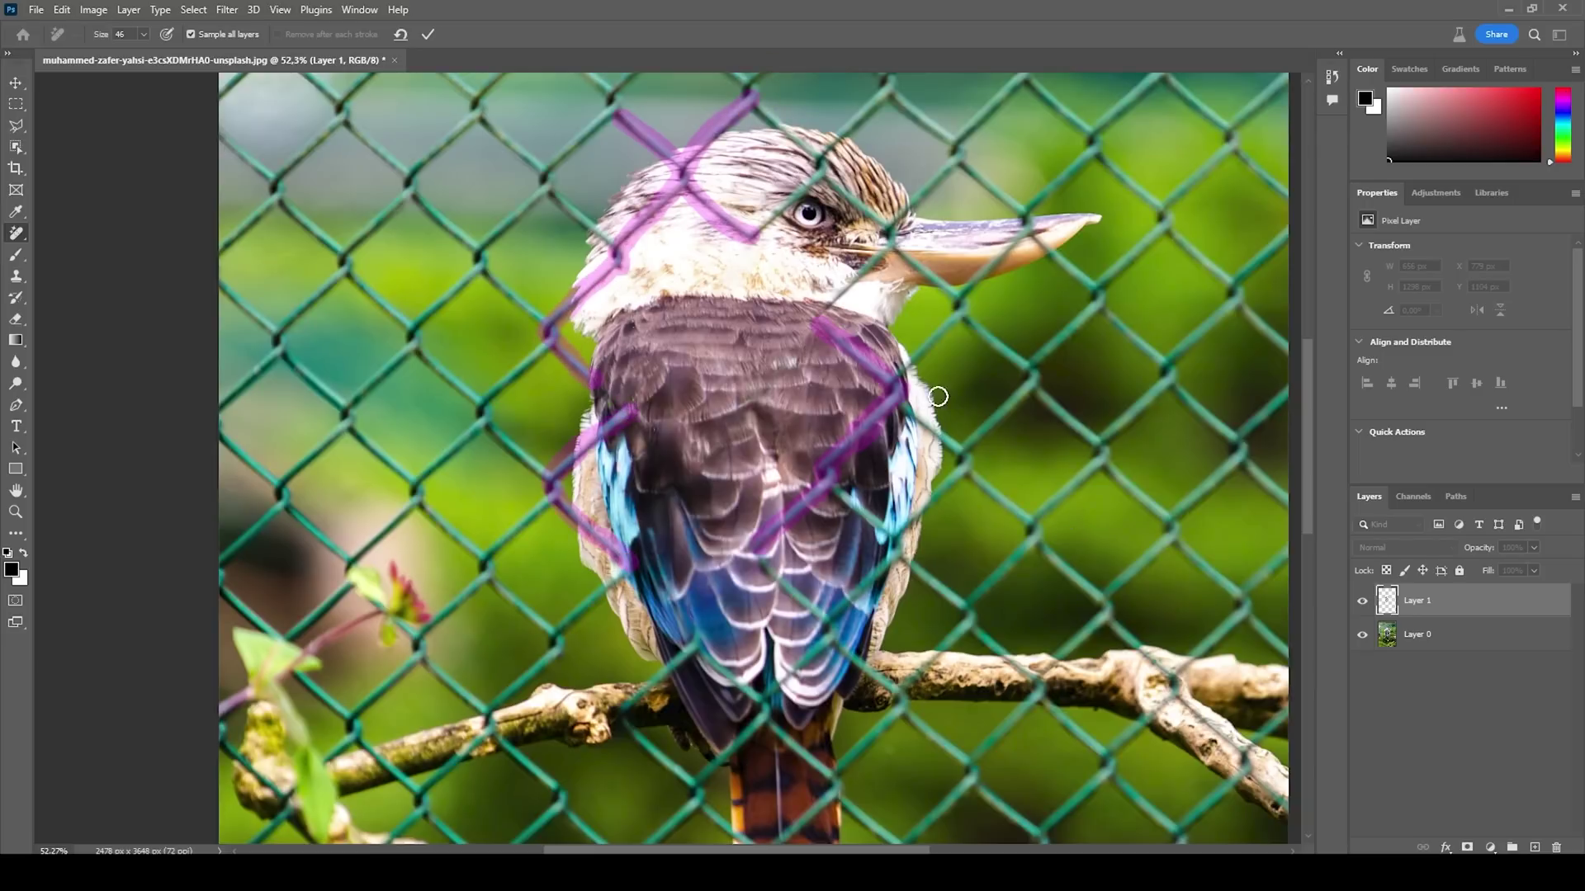
pyautogui.click(428, 37)
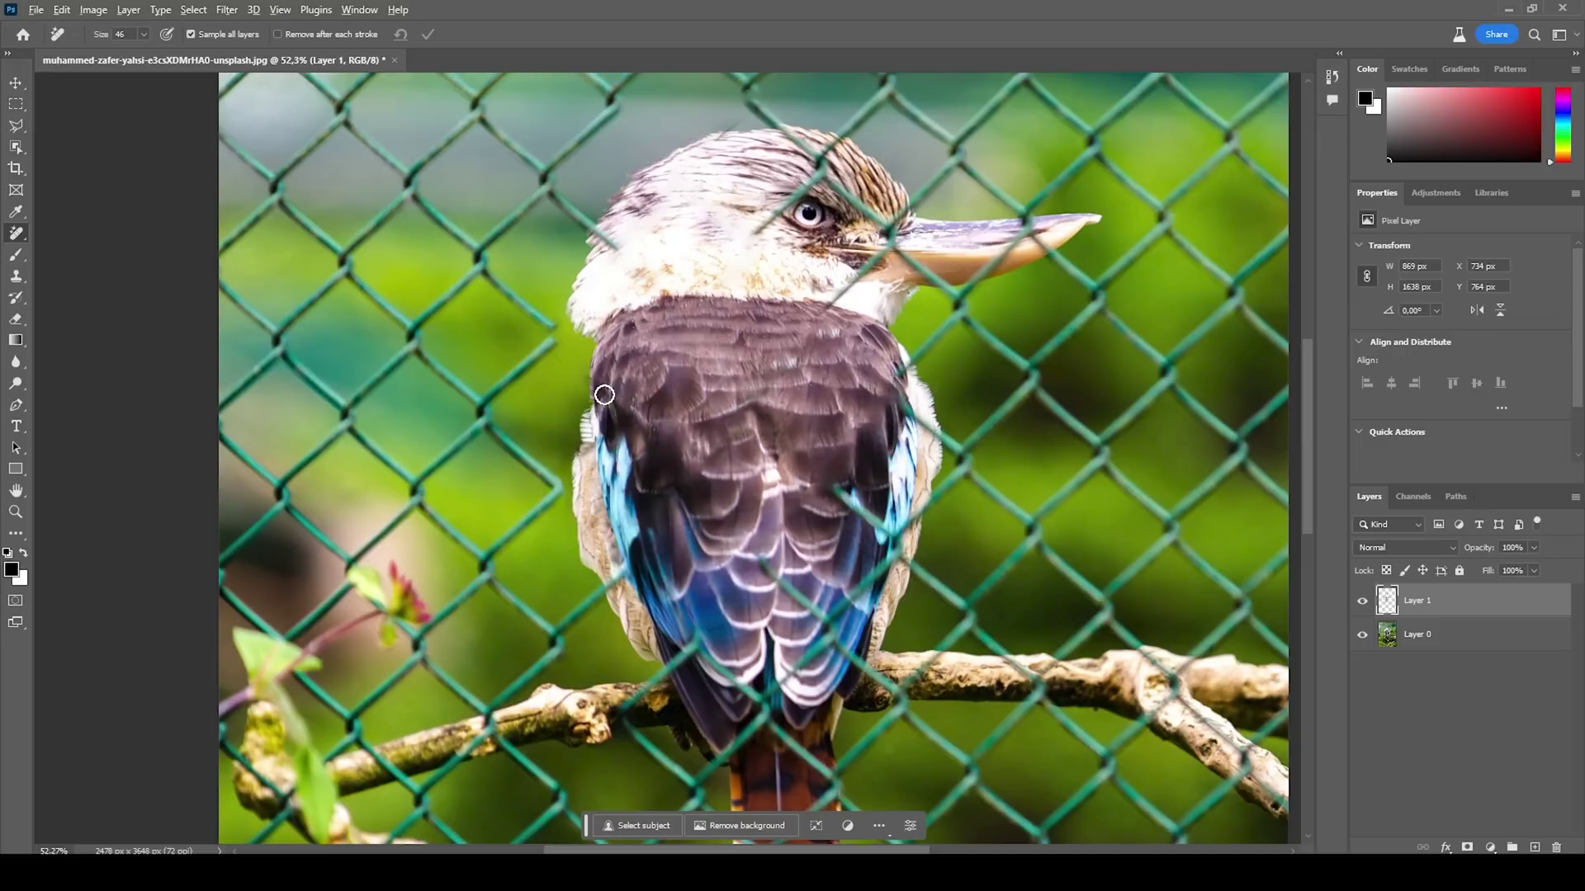
pyautogui.scroll(3, 604, 395)
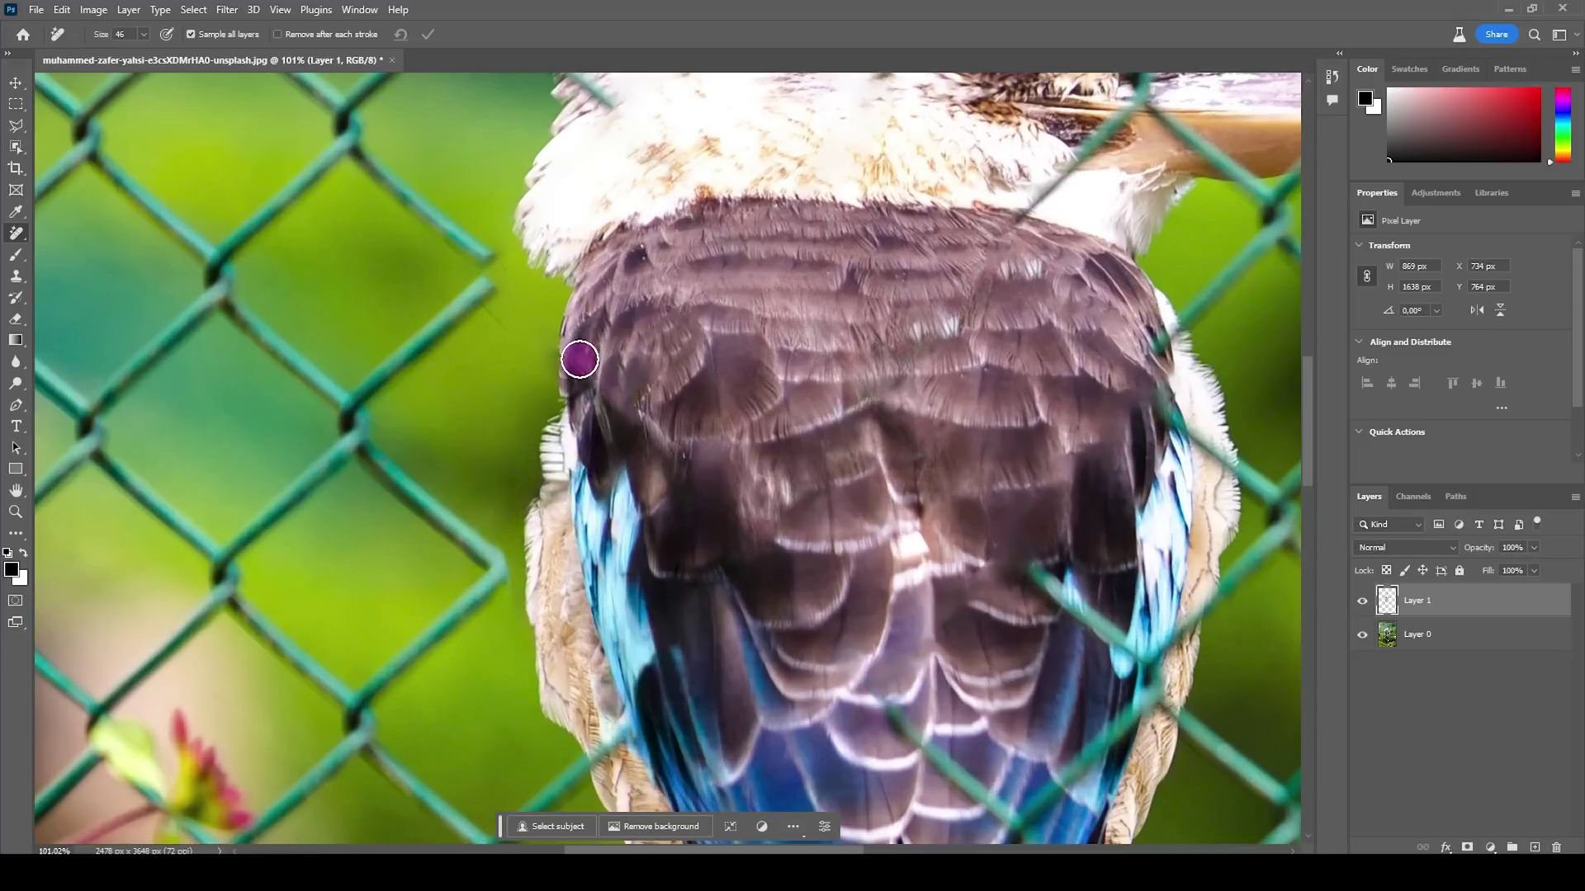
# - Remove the wire at the bird's left shoulder edge, then mark the wire crossing its tail
pyautogui.moveTo(579, 359); pyautogui.dragTo(640, 418)
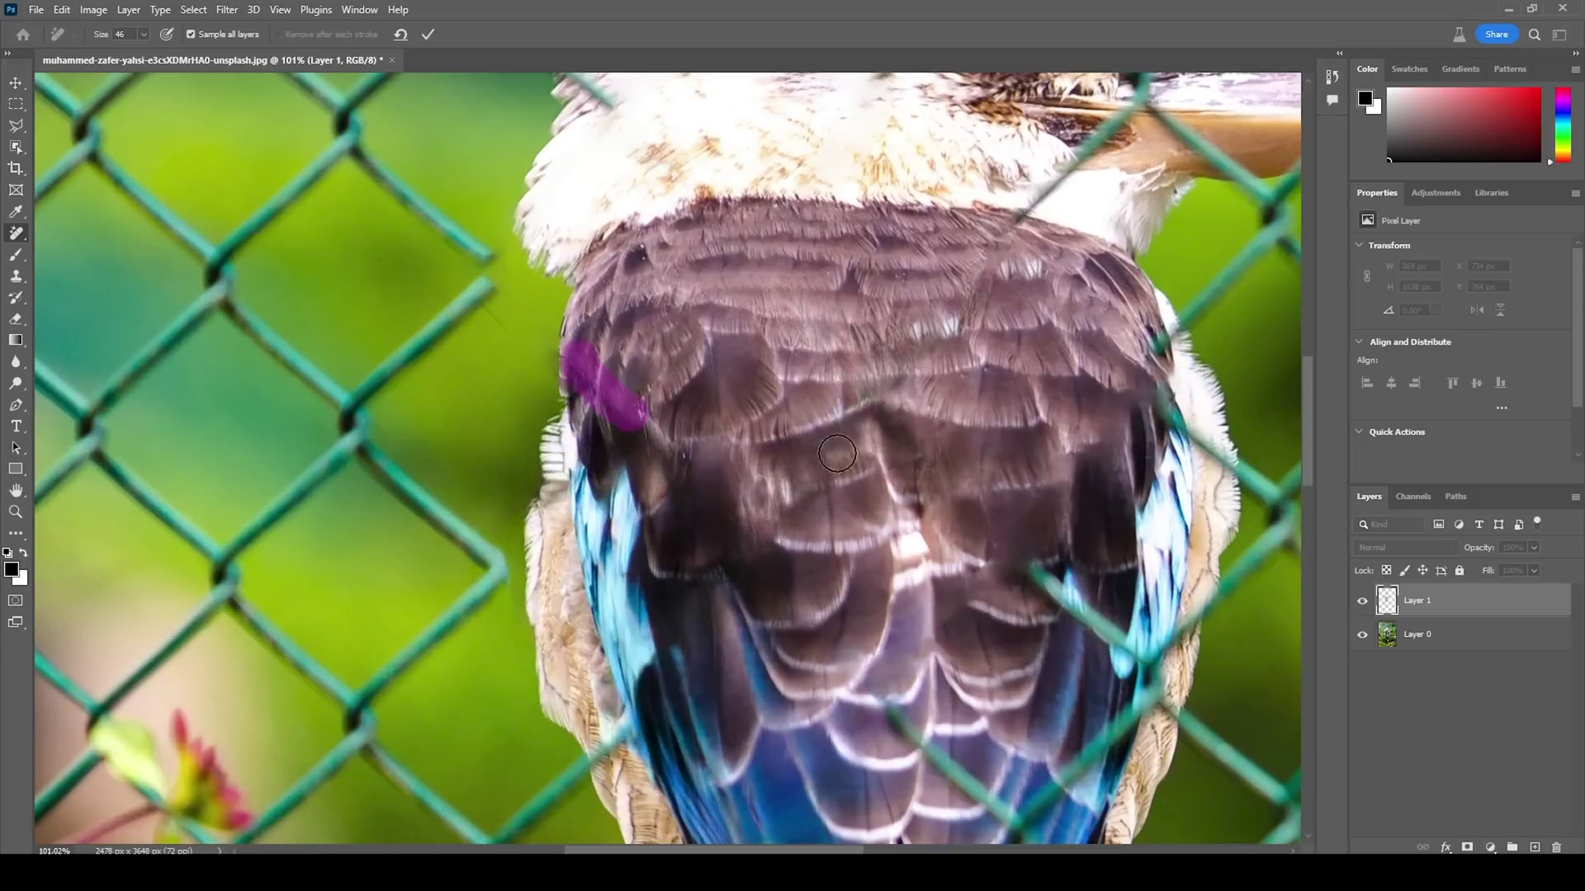
pyautogui.click(426, 37)
pyautogui.scroll(-5, 776, 420)
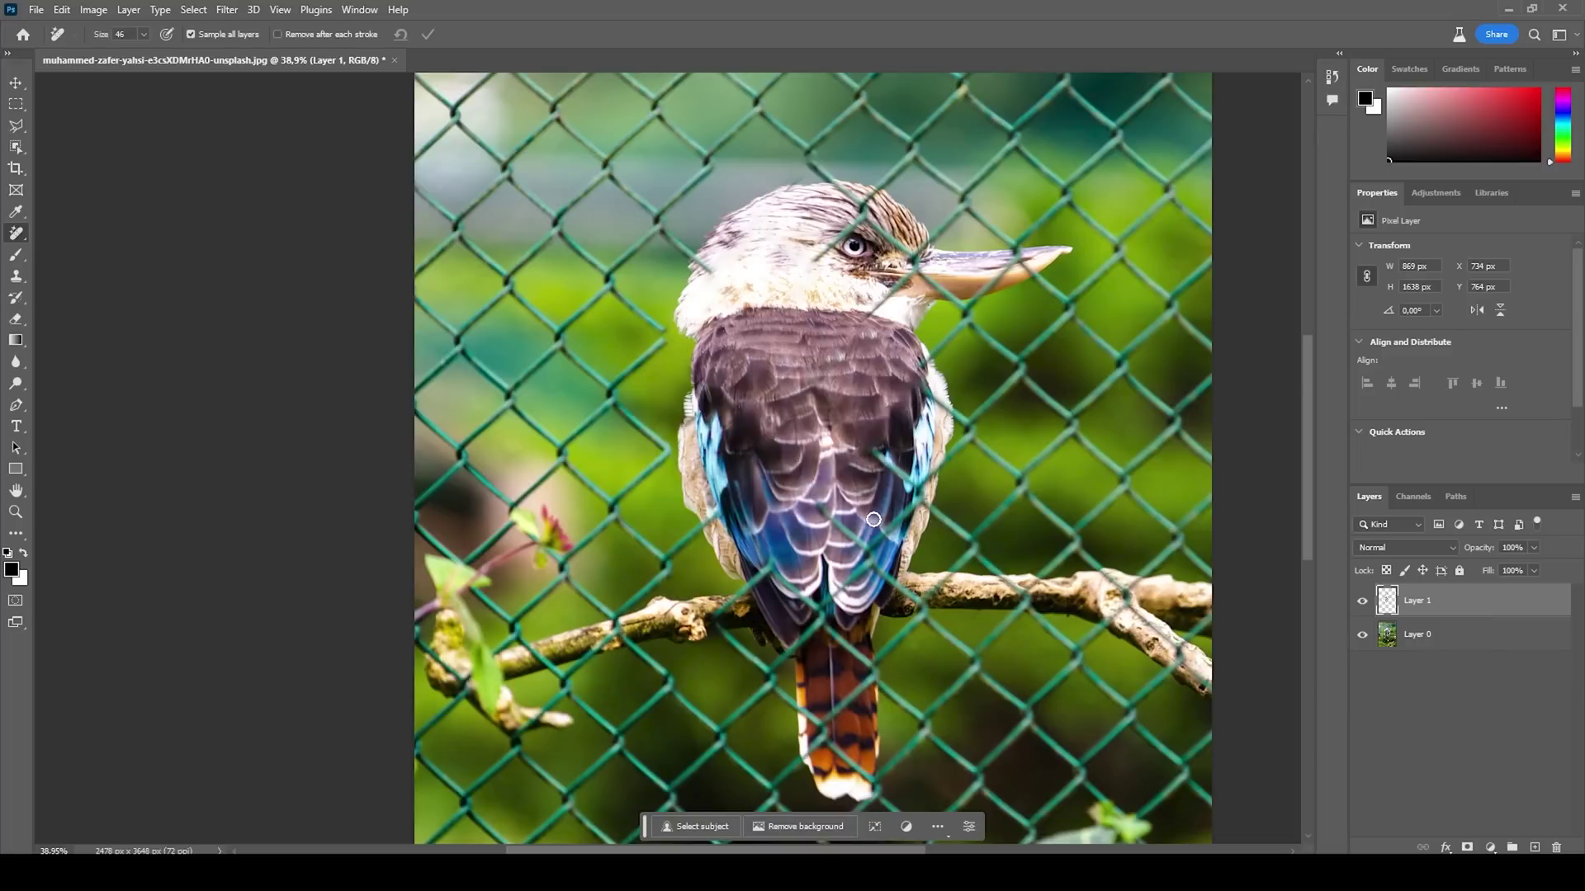
pyautogui.scroll(-2, 859, 502)
pyautogui.scroll(2, 922, 594)
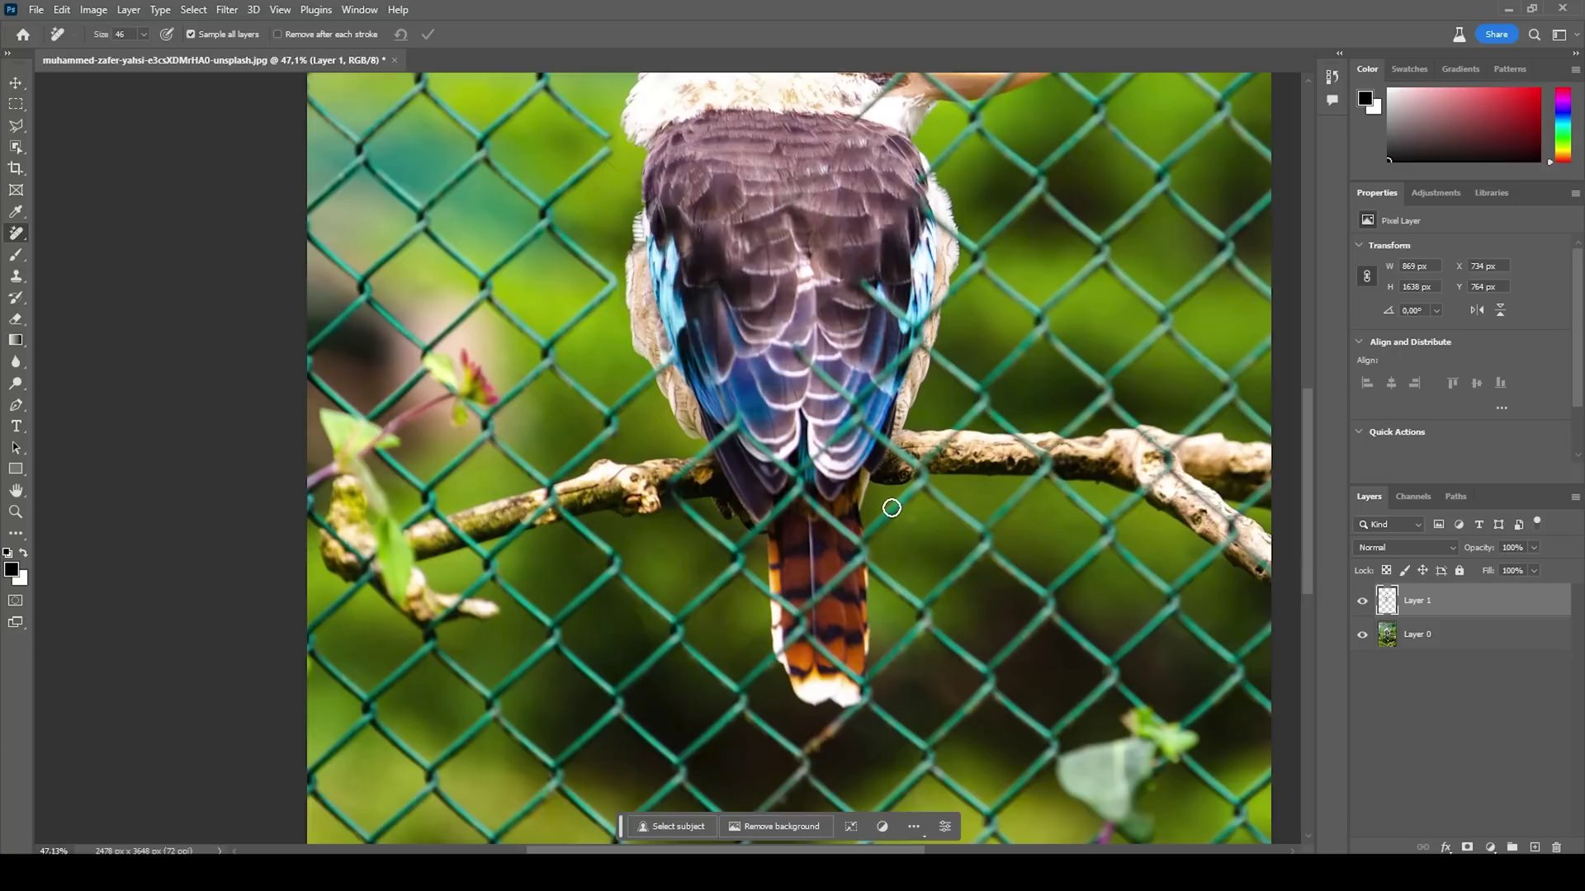
pyautogui.scroll(2, 1024, 632)
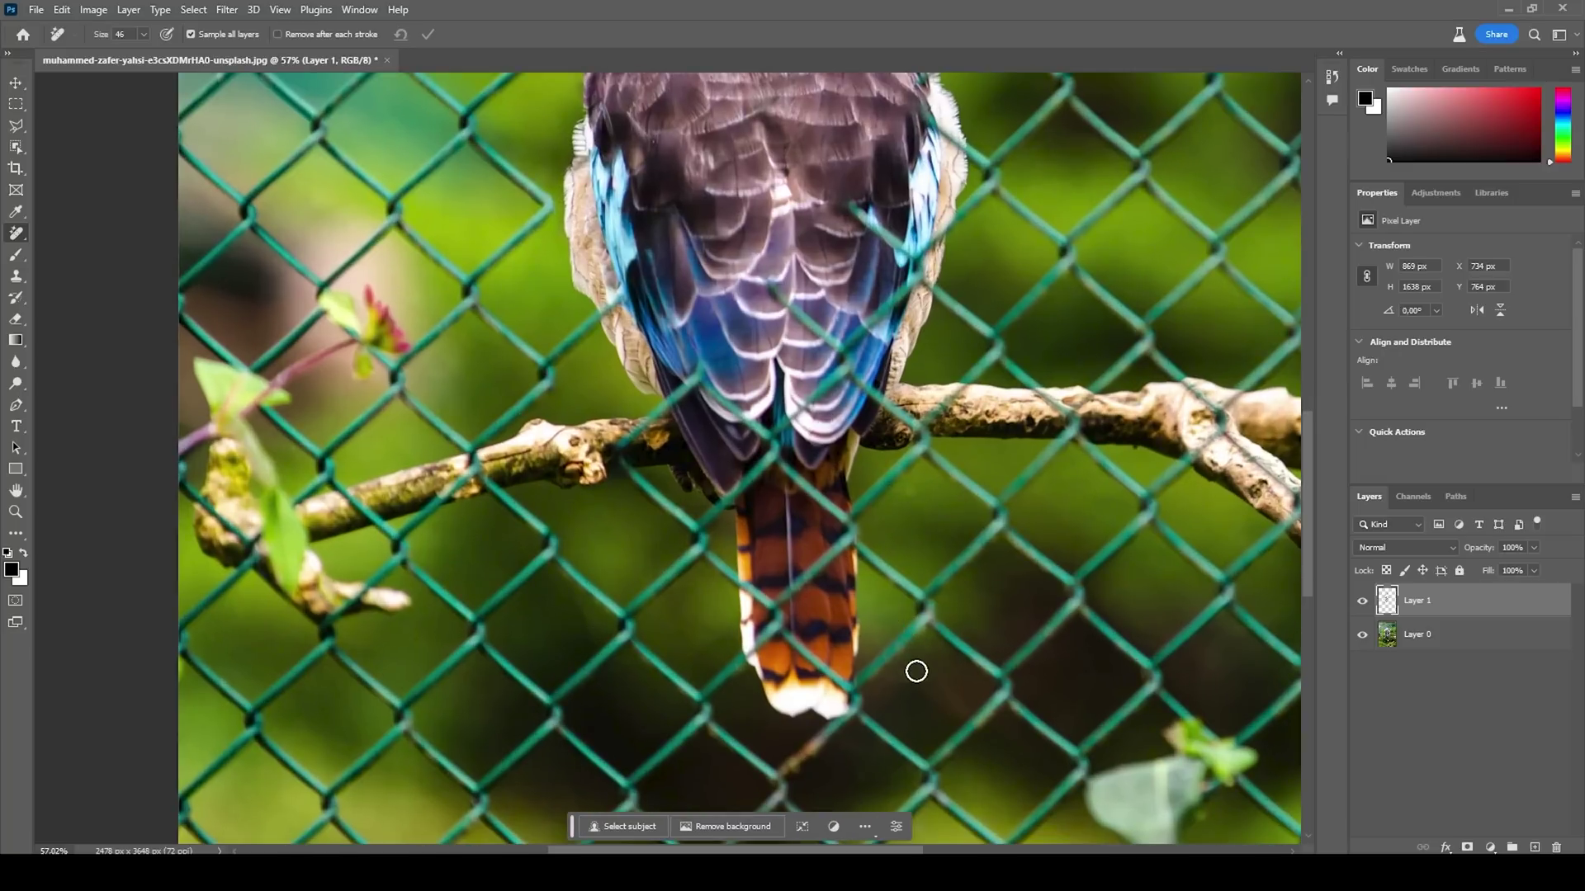
pyautogui.scroll(-1, 916, 671)
pyautogui.scroll(2, 861, 593)
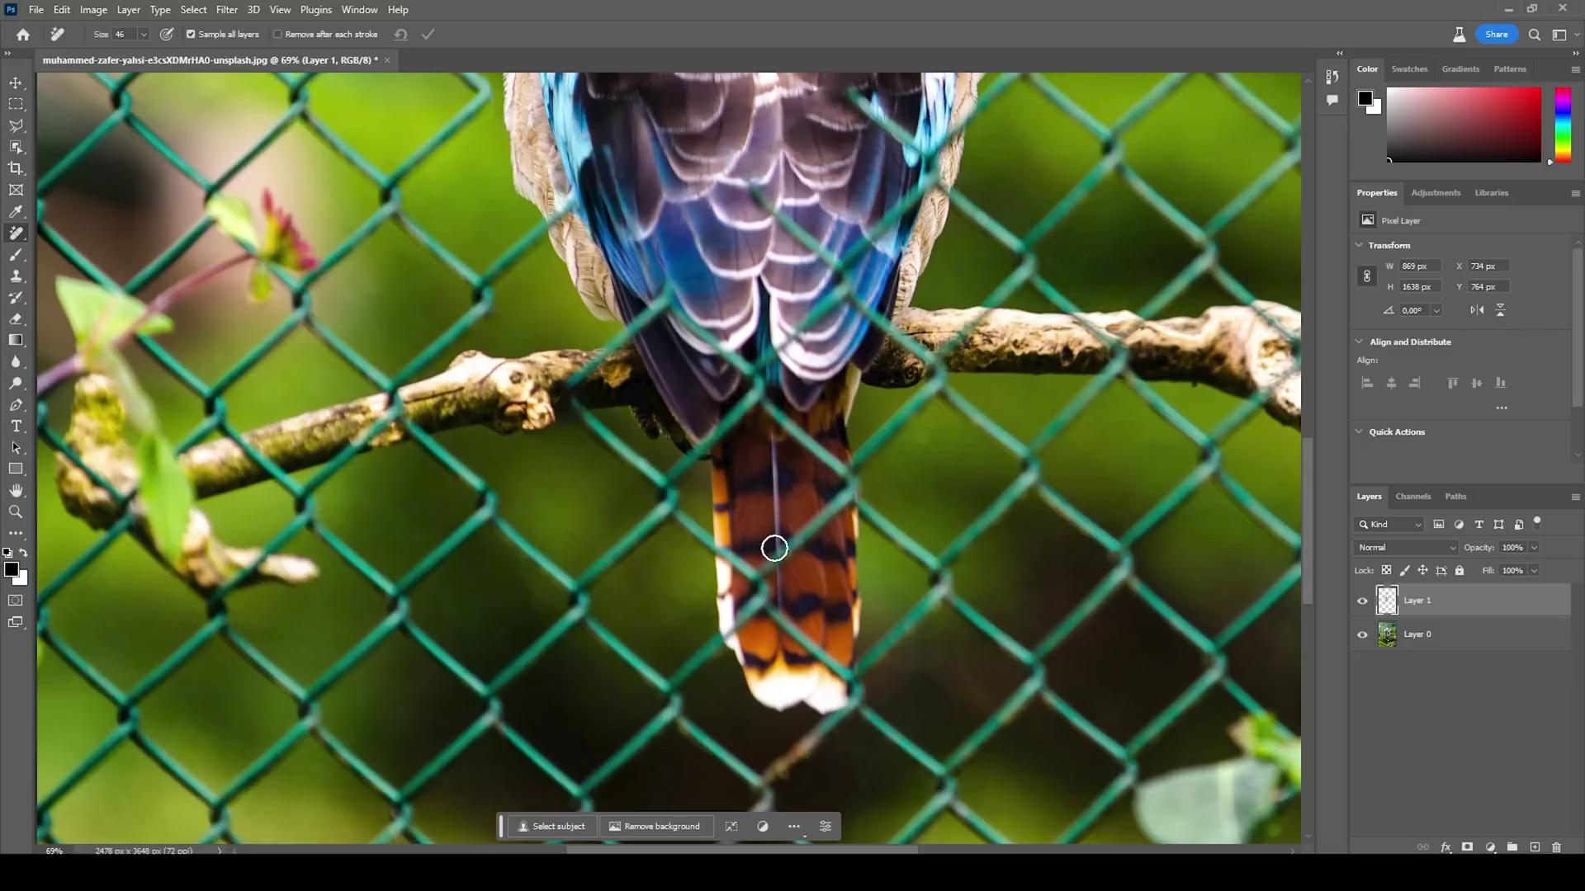
pyautogui.moveTo(684, 524)
pyautogui.mouseDown()
pyautogui.moveTo(745, 568)
pyautogui.moveTo(741, 621)
pyautogui.moveTo(669, 705)
pyautogui.moveTo(765, 785)
pyautogui.moveTo(854, 686)
pyautogui.moveTo(760, 578)
pyautogui.moveTo(849, 491)
pyautogui.moveTo(752, 388)
pyautogui.moveTo(660, 495)
pyautogui.mouseUp()
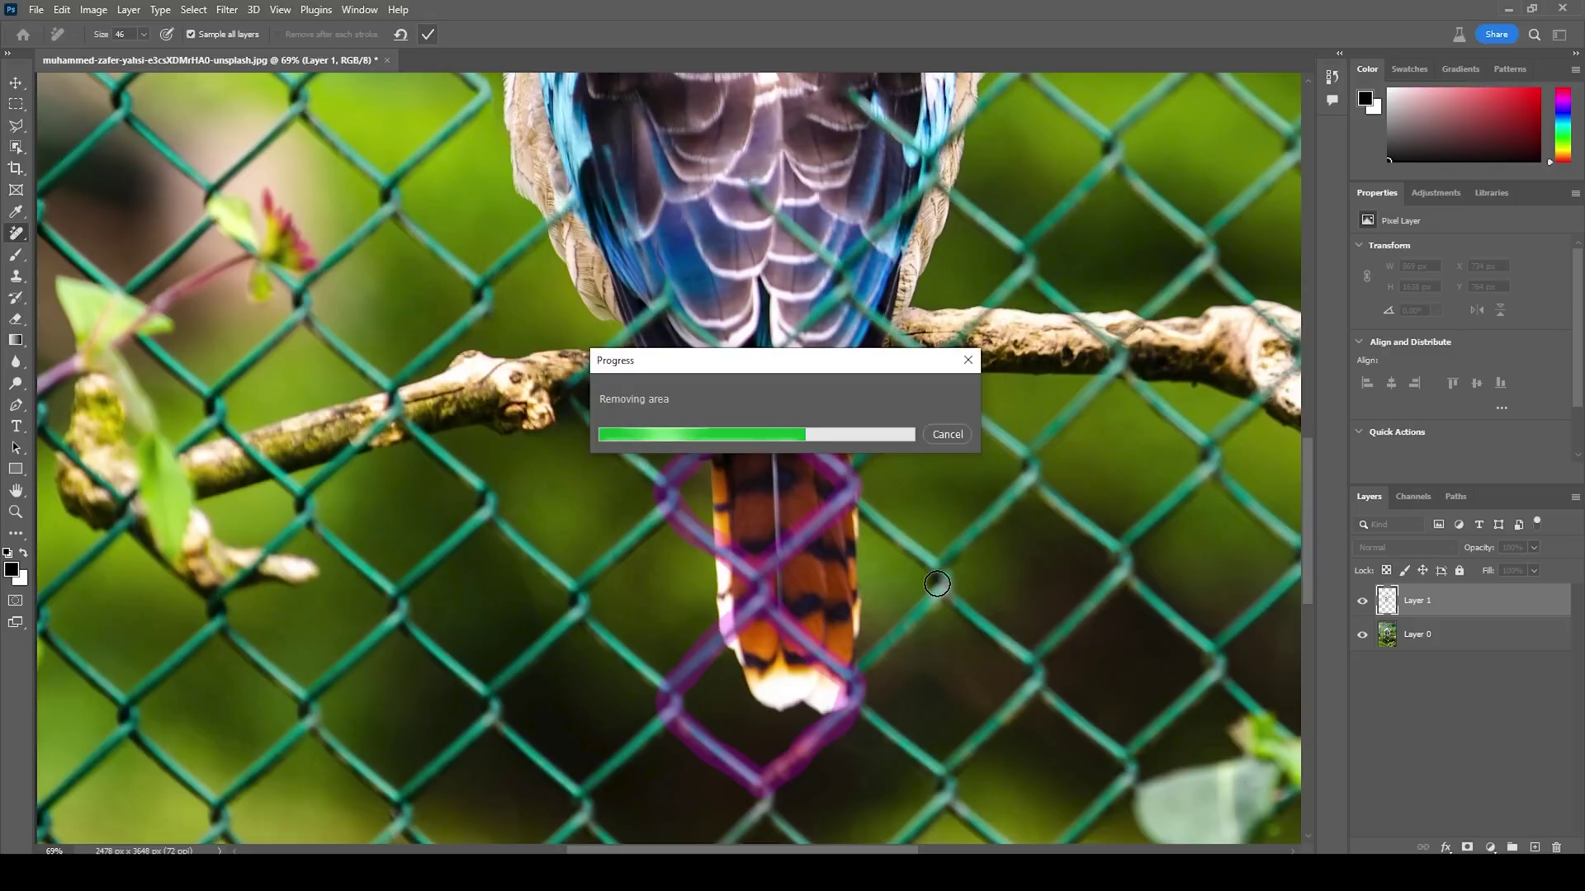
# - Remove a spot on the tail's thin line and fit the whole photo in the window
pyautogui.scroll(2, 807, 587)
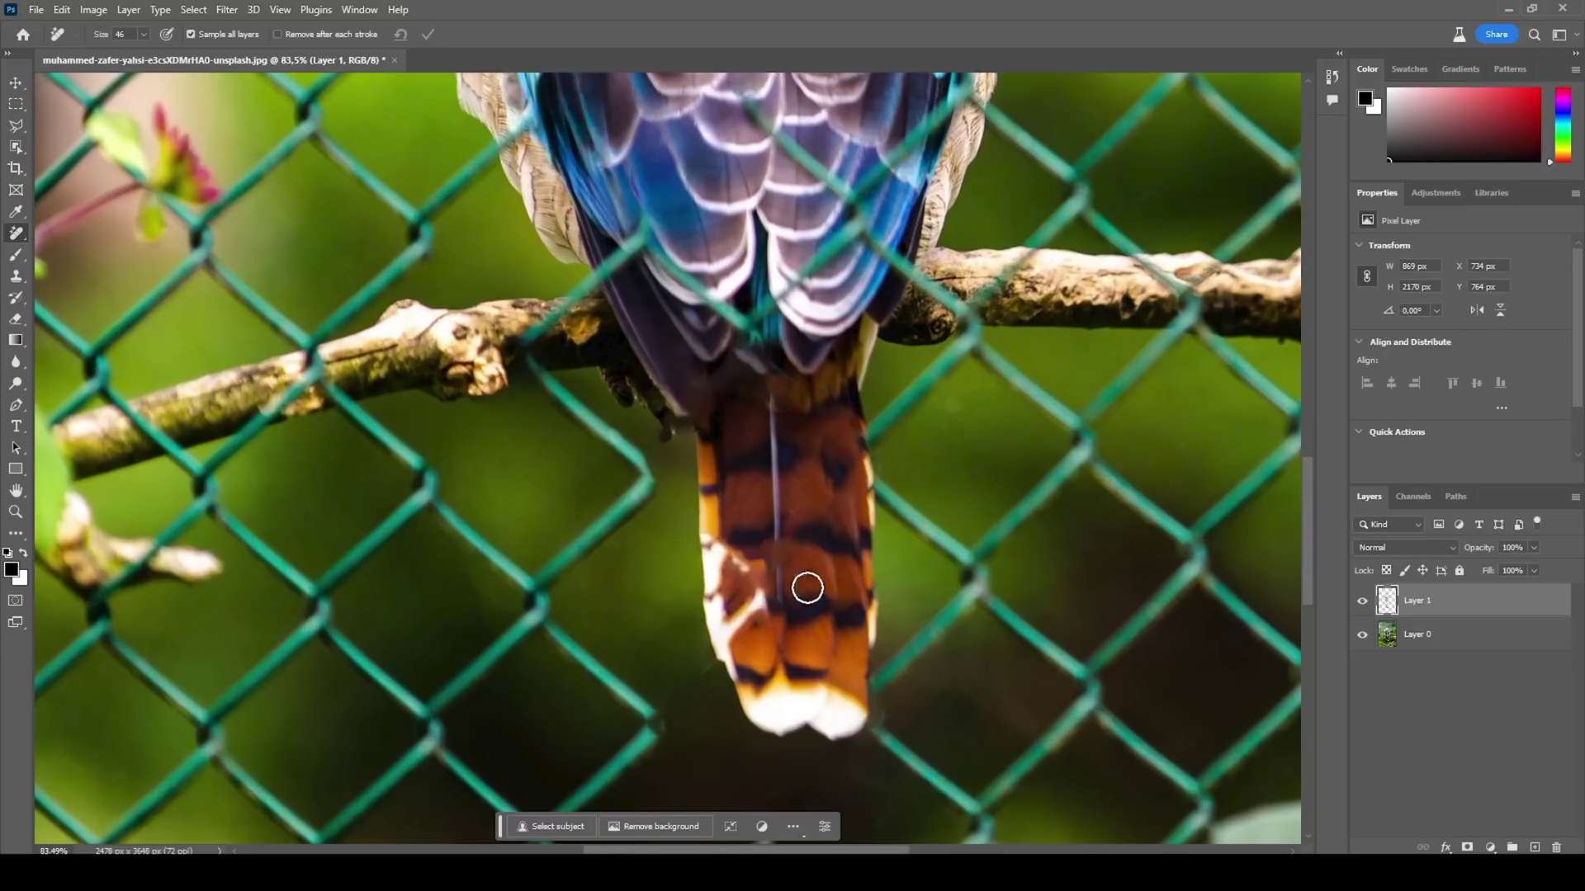
pyautogui.click(776, 550)
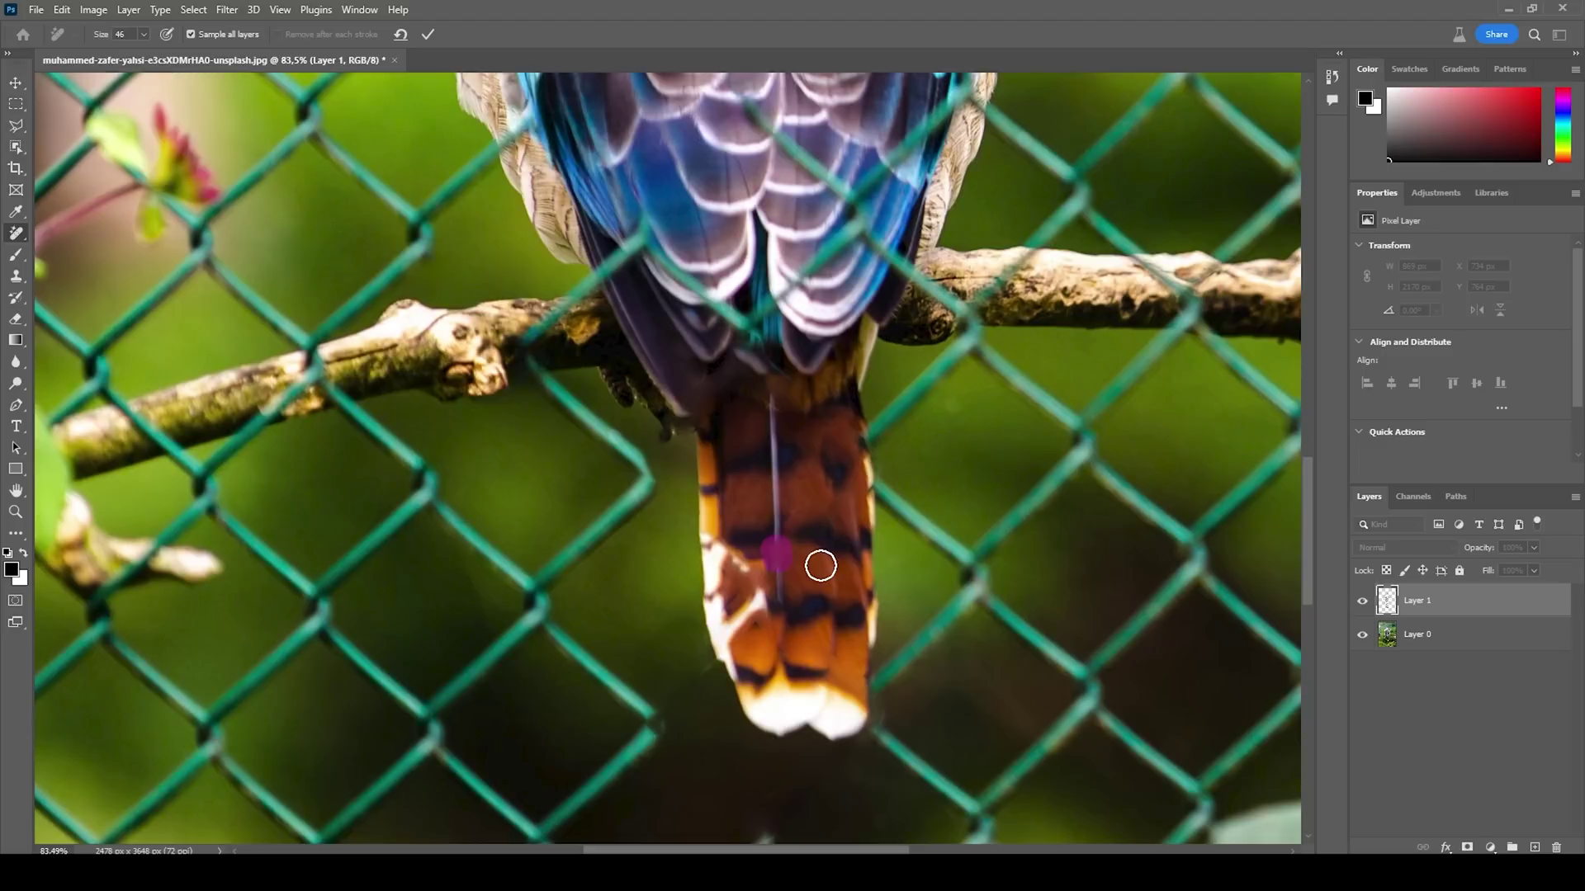
pyautogui.click(429, 34)
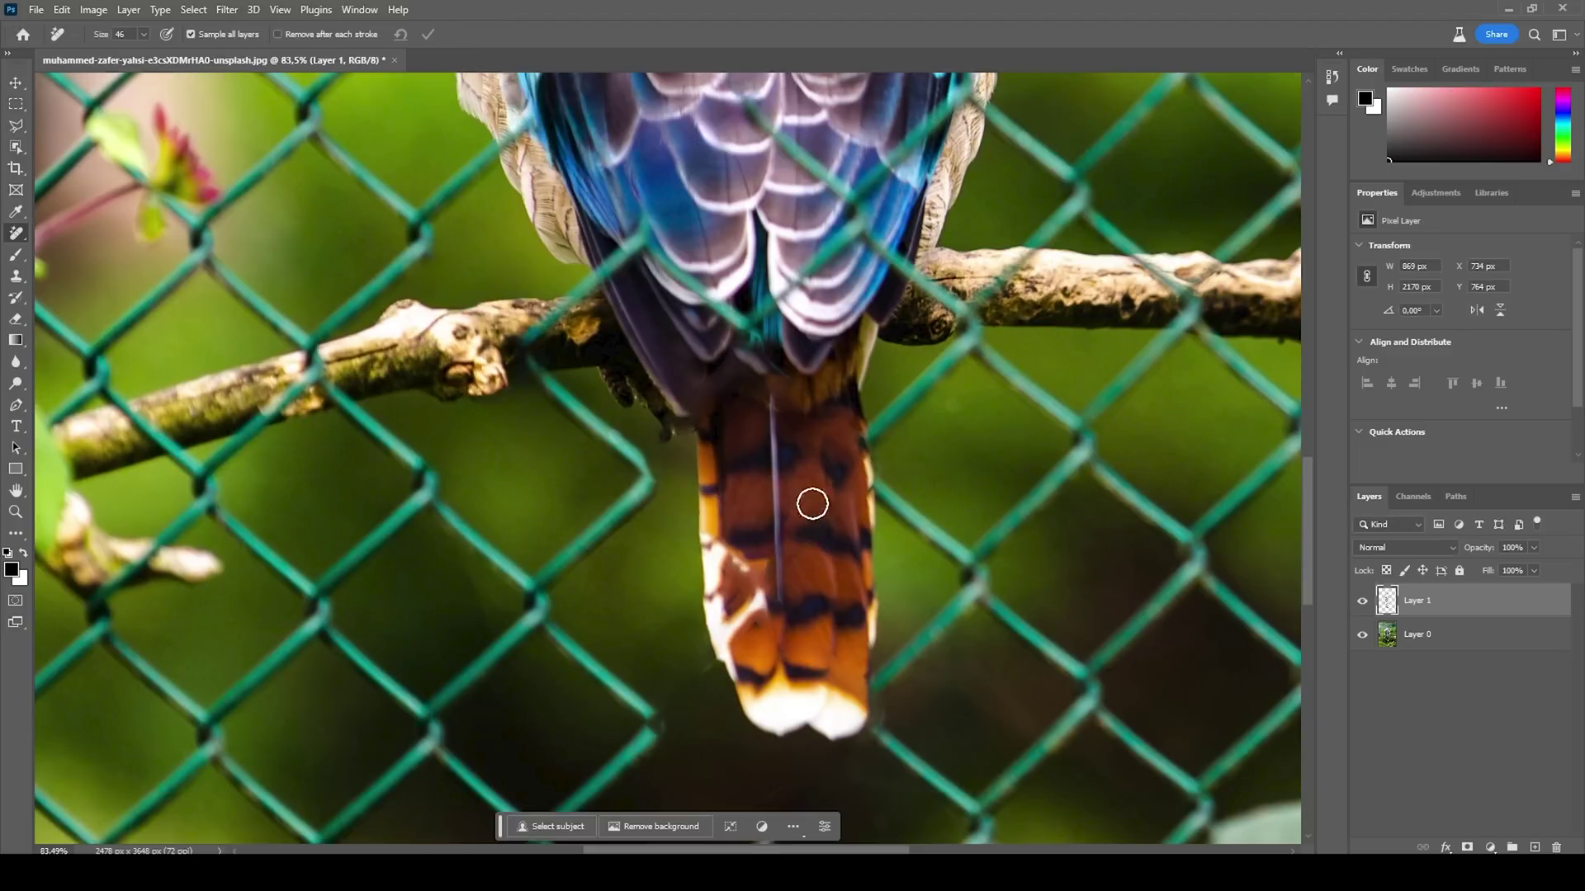
pyautogui.hotkey('ctrl', '0')
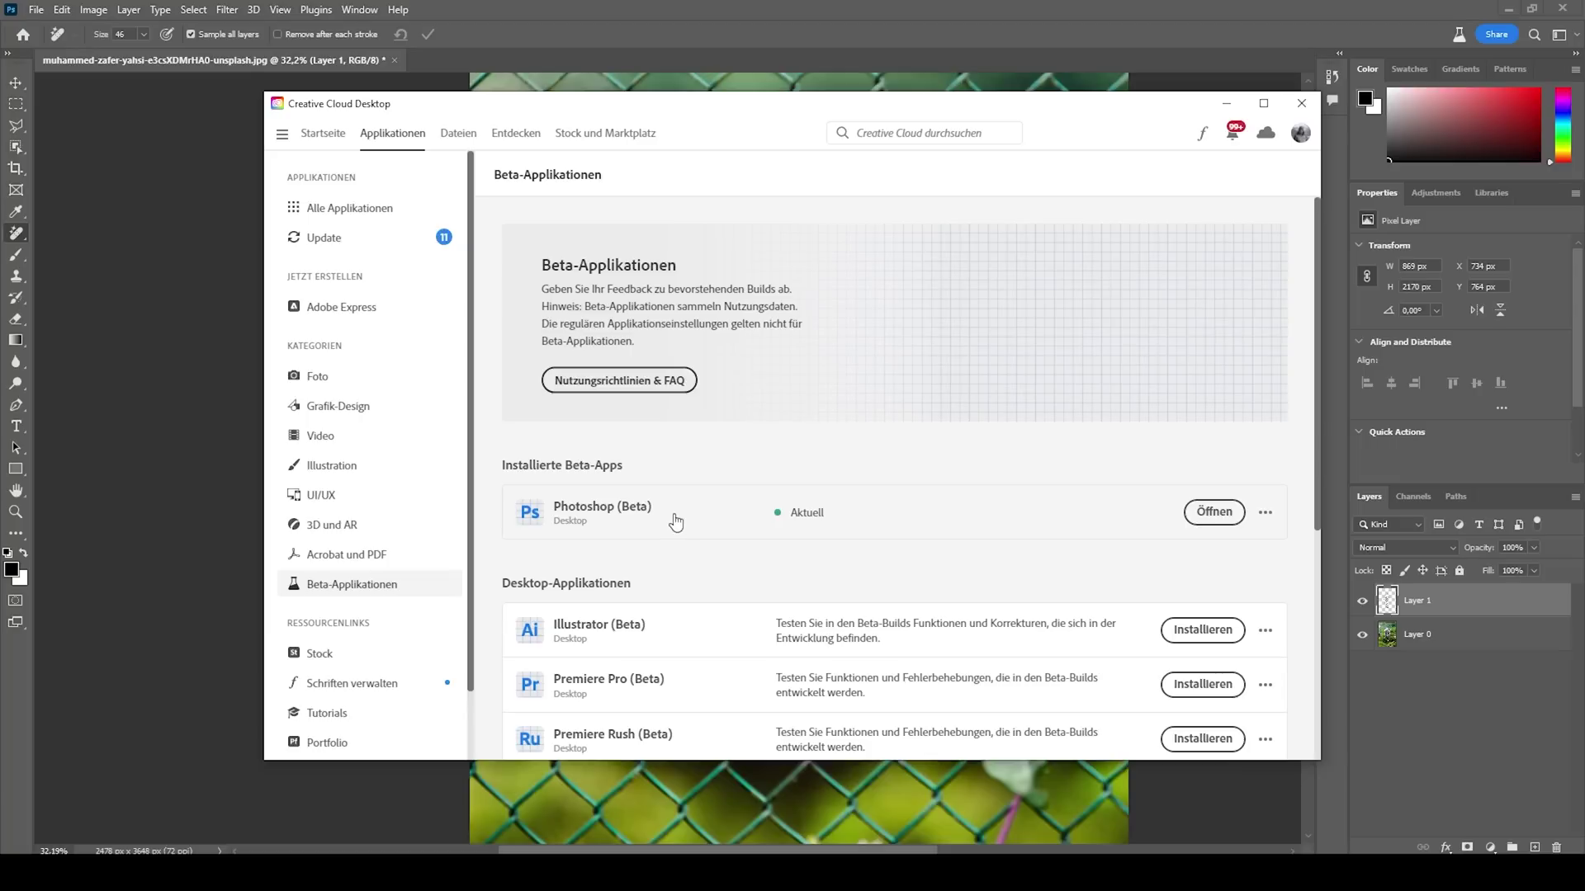
pyautogui.click(757, 8)
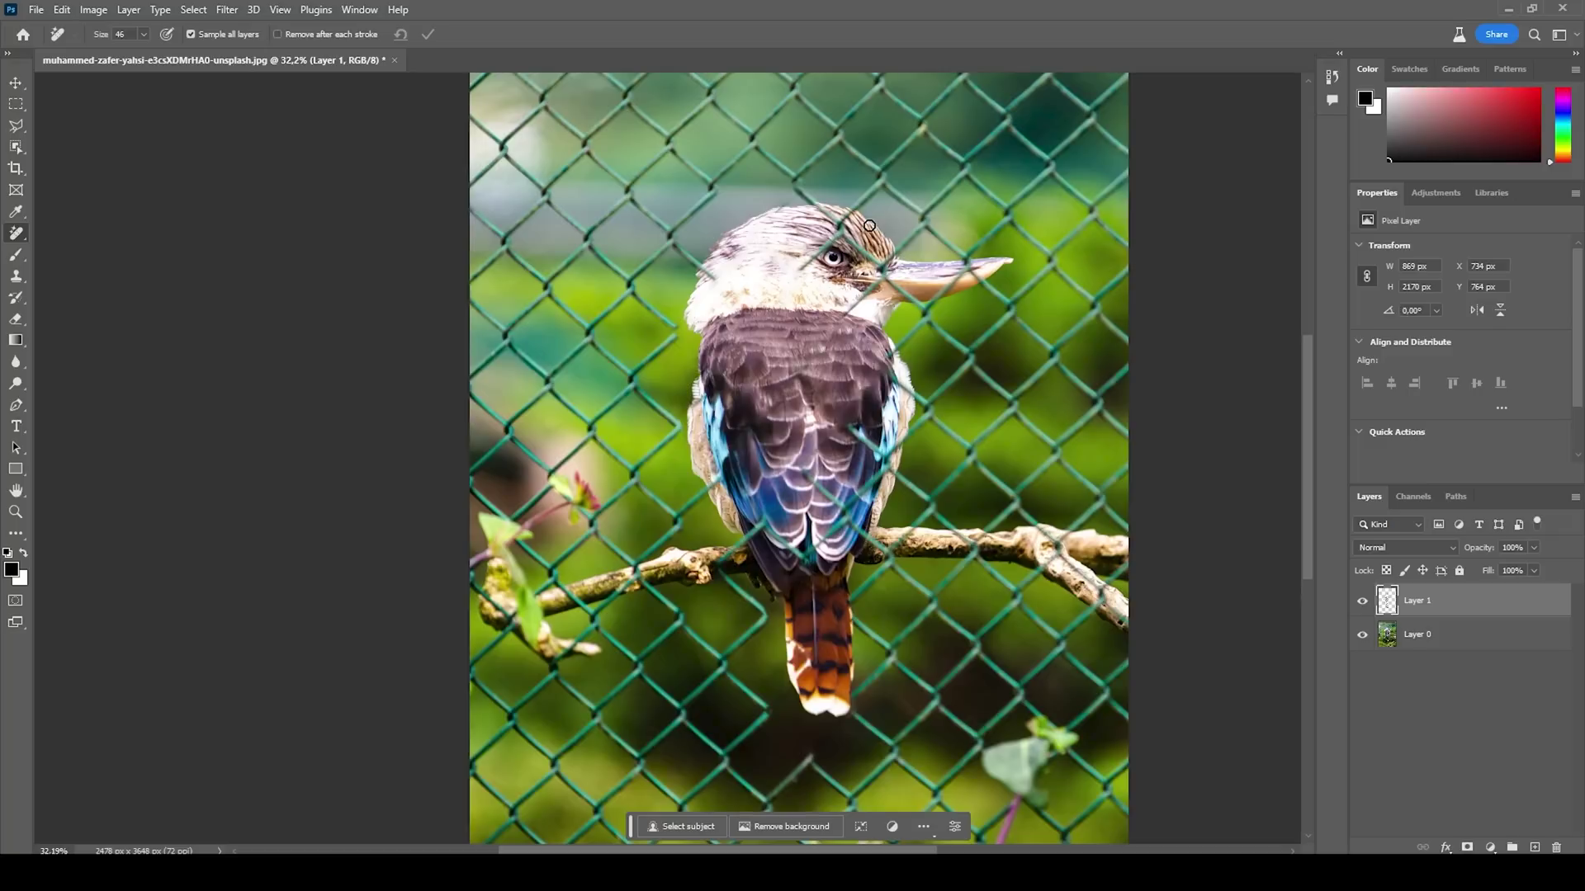
# - Erase the fence wires crossing the bird's wing and apply the removal
pyautogui.scroll(5, 1005, 463)
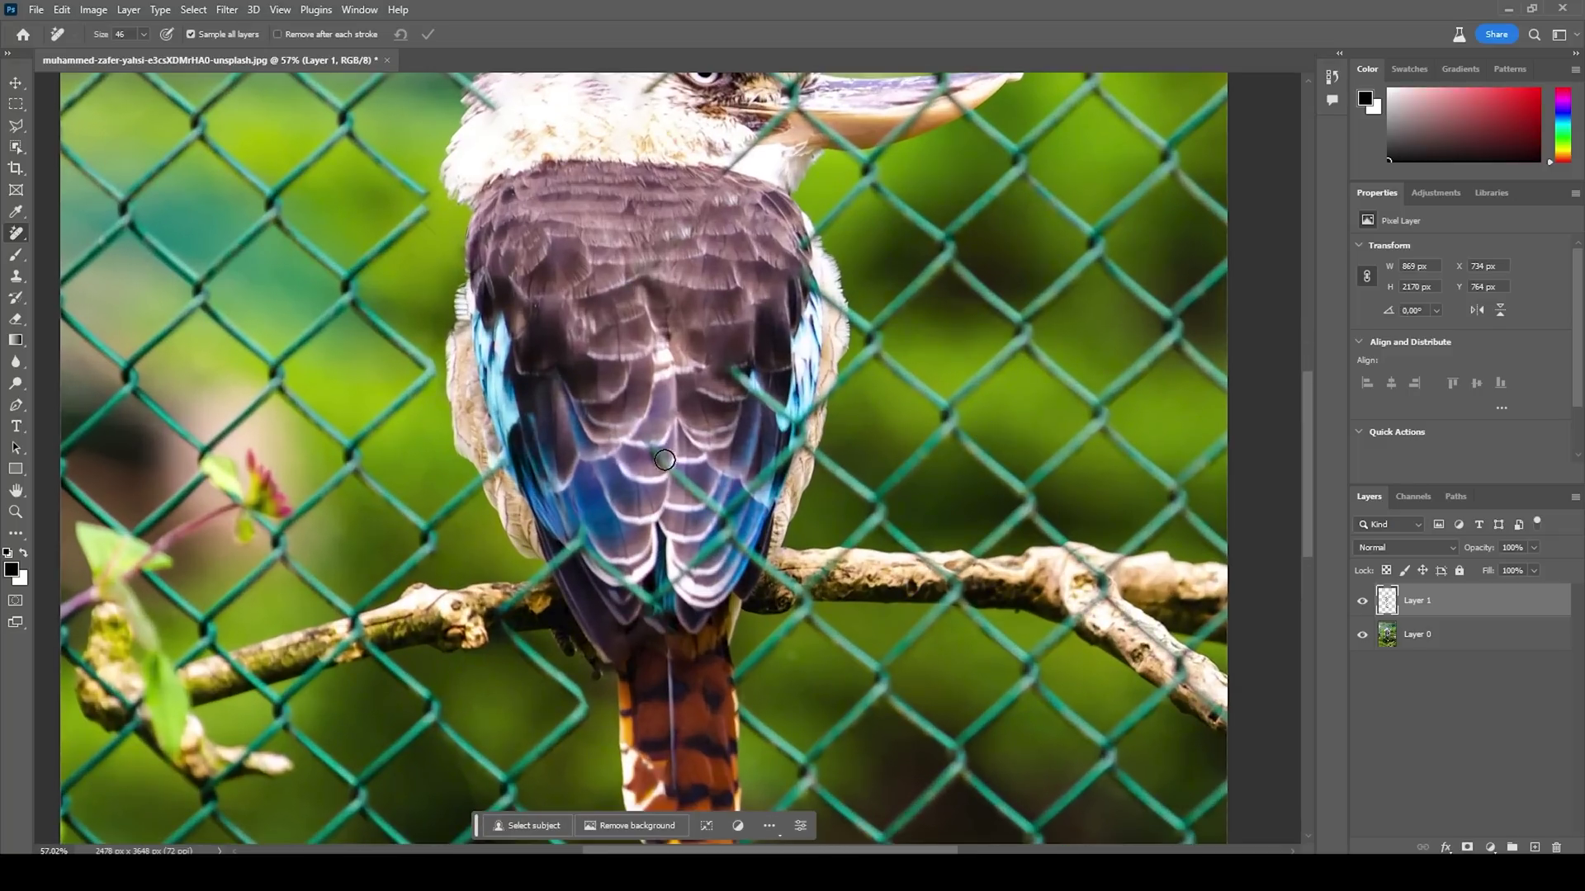
pyautogui.scroll(-3, 653, 456)
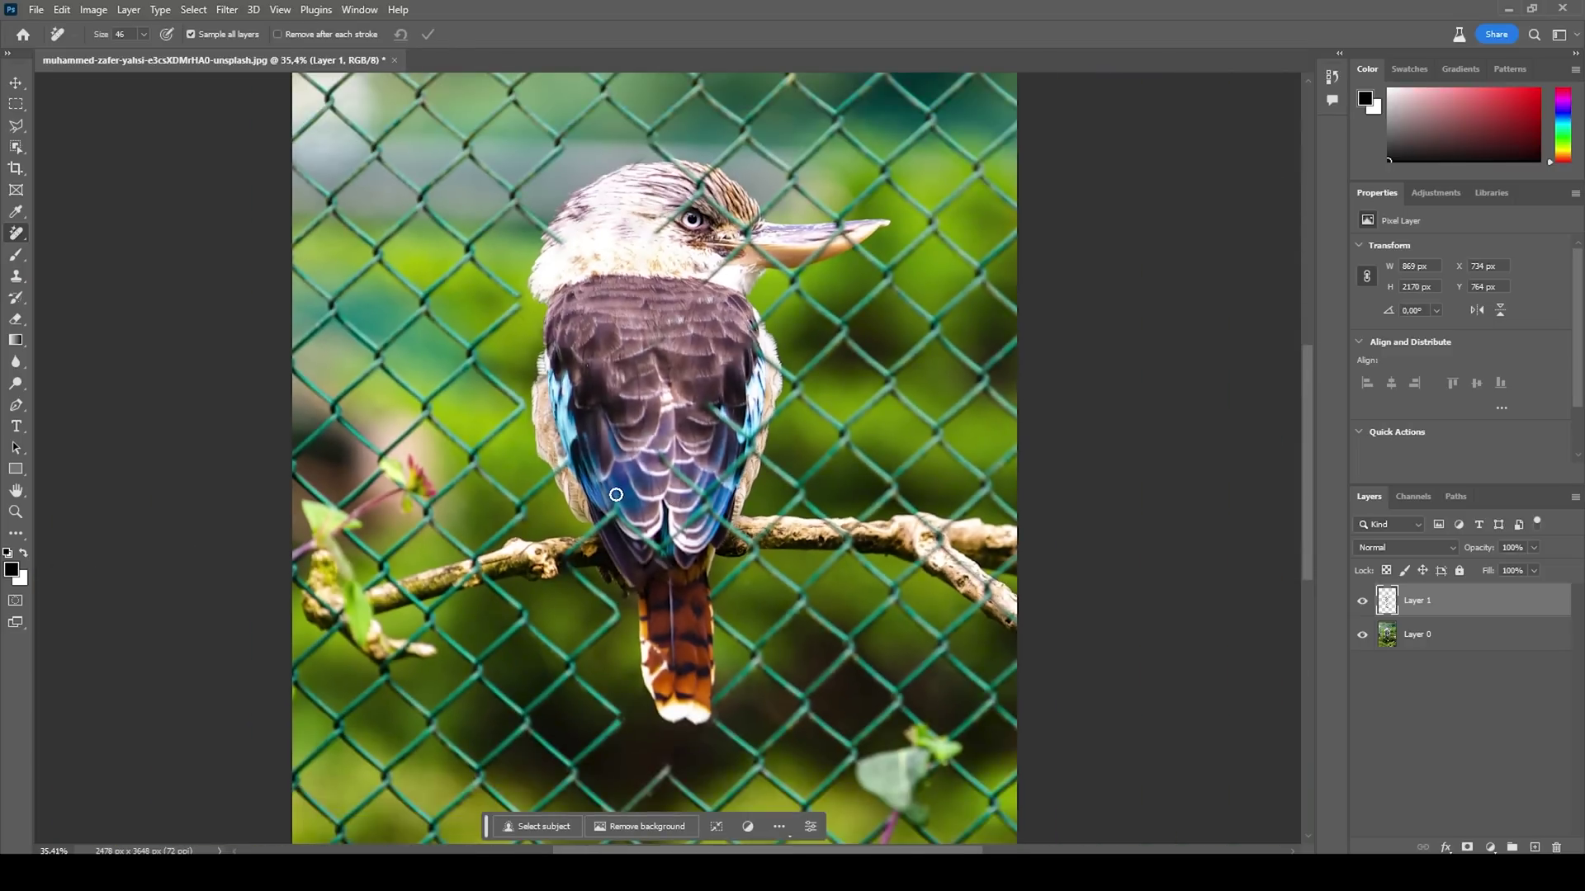
pyautogui.scroll(2, 615, 493)
pyautogui.moveTo(705, 450)
pyautogui.mouseDown()
pyautogui.moveTo(628, 570)
pyautogui.moveTo(527, 633)
pyautogui.moveTo(524, 741)
pyautogui.mouseUp()
pyautogui.press('Return')
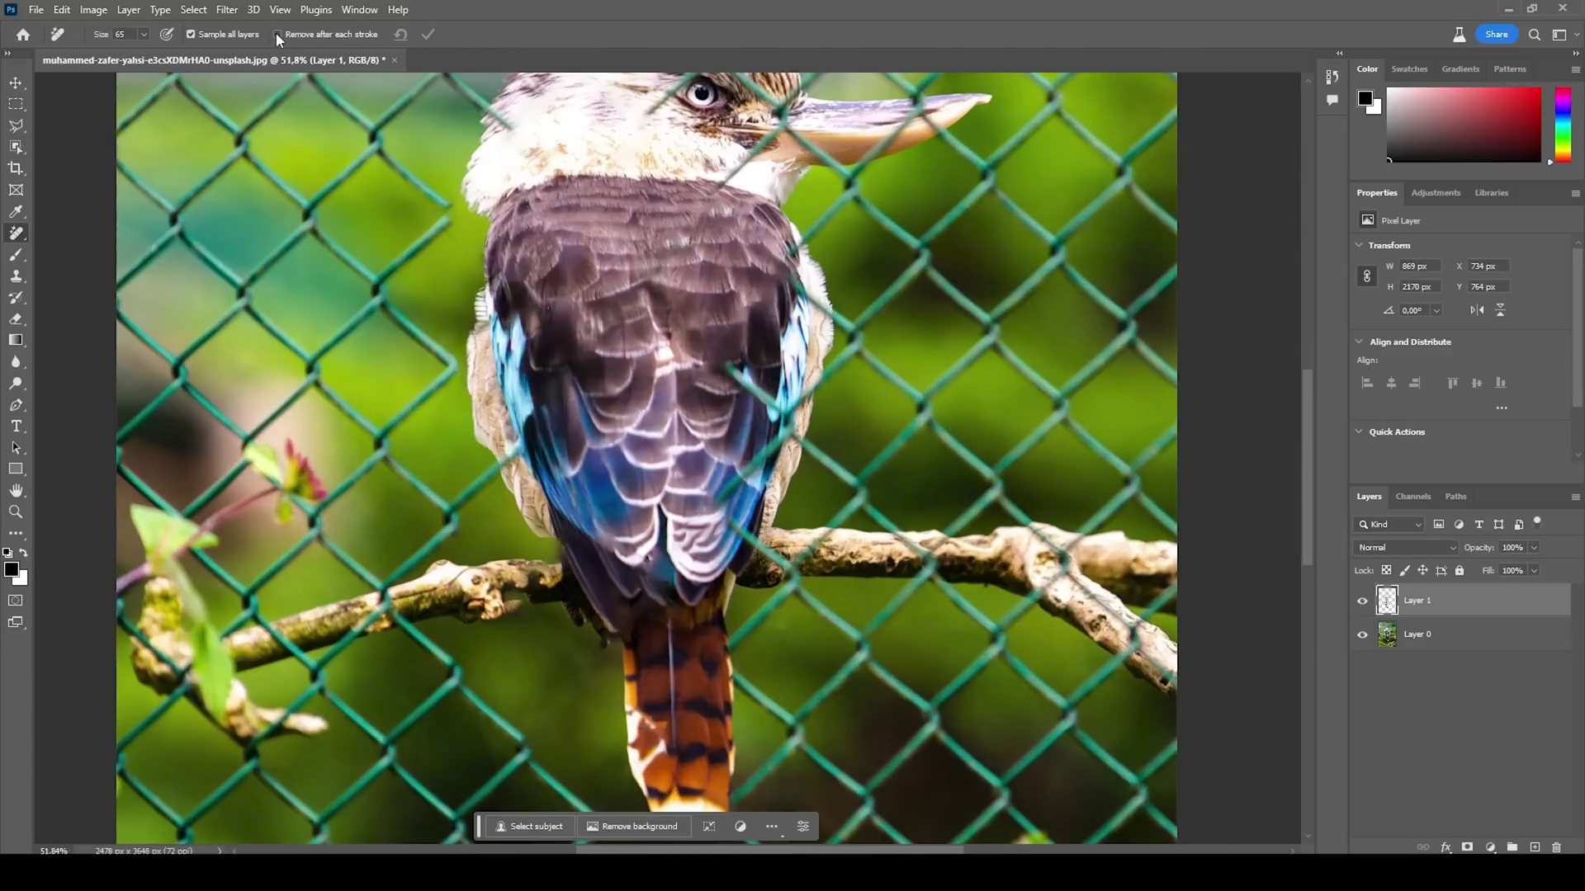
# - Erase the background wires above the head, using a smaller brush for a piece near the head
pyautogui.scroll(2, 722, 340)
pyautogui.scroll(3, 595, 283)
pyautogui.moveTo(628, 236)
pyautogui.mouseDown()
pyautogui.moveTo(617, 72)
pyautogui.moveTo(538, 134)
pyautogui.mouseUp()
pyautogui.scroll(3, 991, 195)
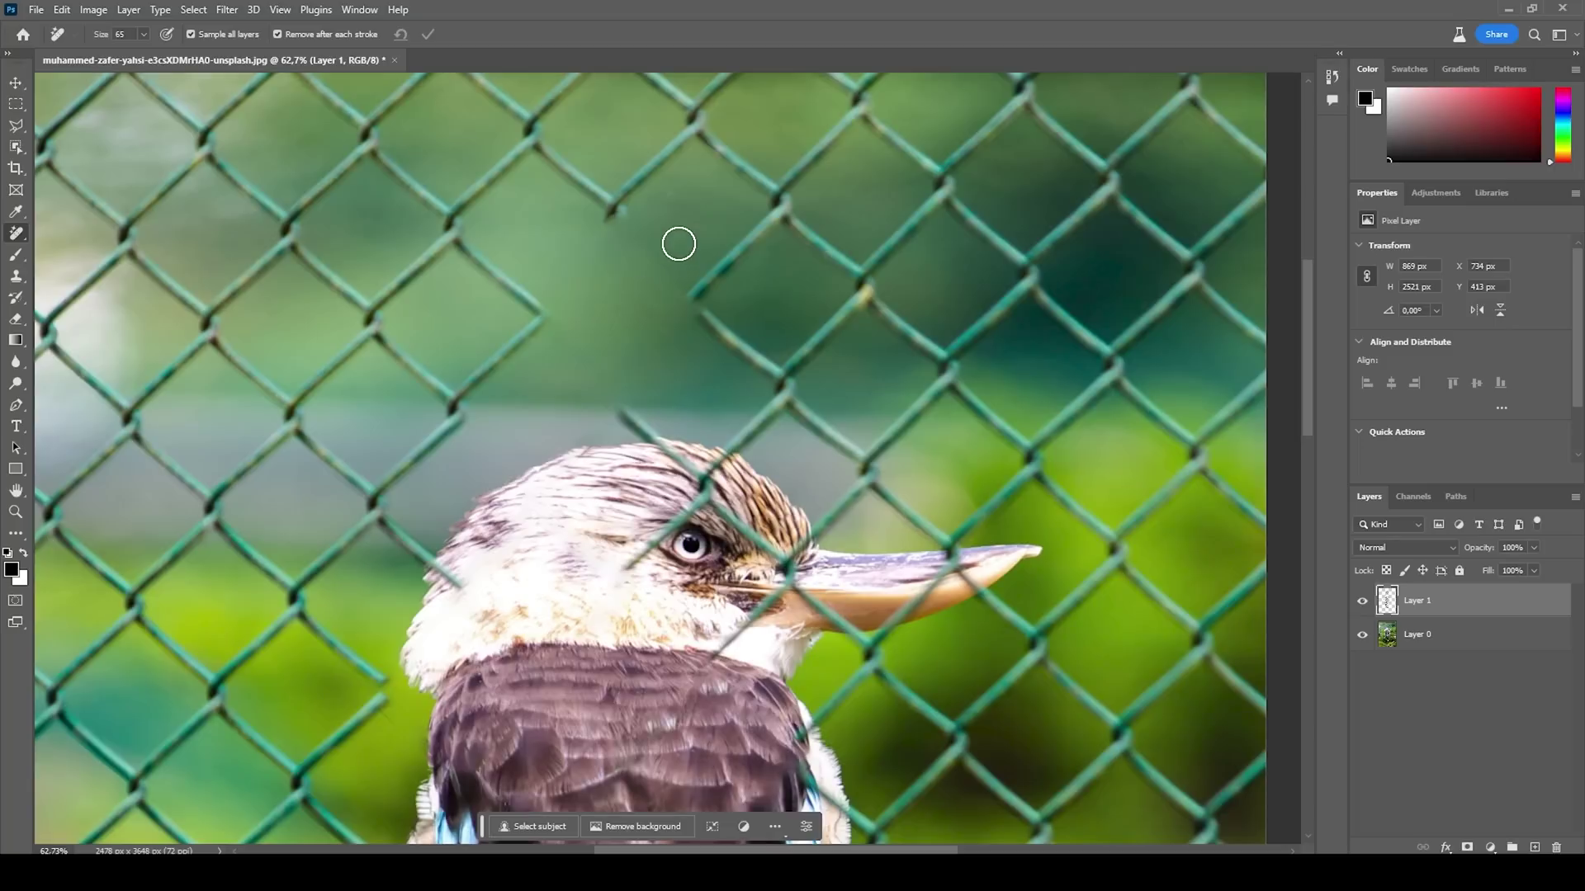
pyautogui.moveTo(689, 294)
pyautogui.mouseDown()
pyautogui.moveTo(780, 200)
pyautogui.moveTo(750, 164)
pyautogui.moveTo(699, 124)
pyautogui.moveTo(610, 208)
pyautogui.moveTo(528, 133)
pyautogui.moveTo(603, 67)
pyautogui.moveTo(675, 86)
pyautogui.moveTo(689, 110)
pyautogui.moveTo(741, 77)
pyautogui.mouseUp()
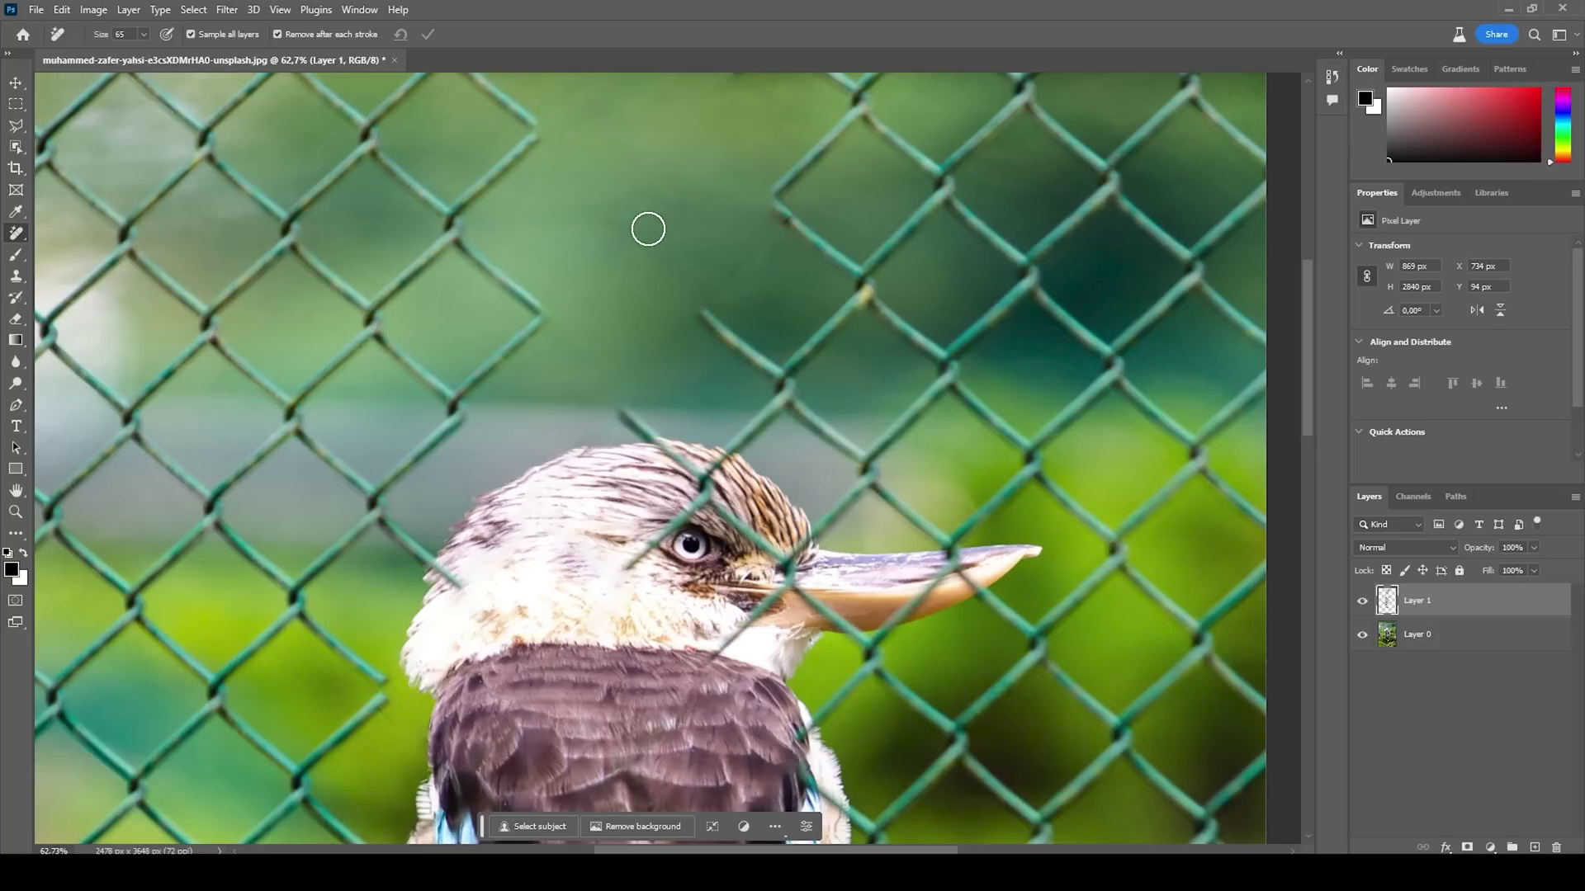
pyautogui.scroll(3, 660, 413)
pyautogui.press('[')
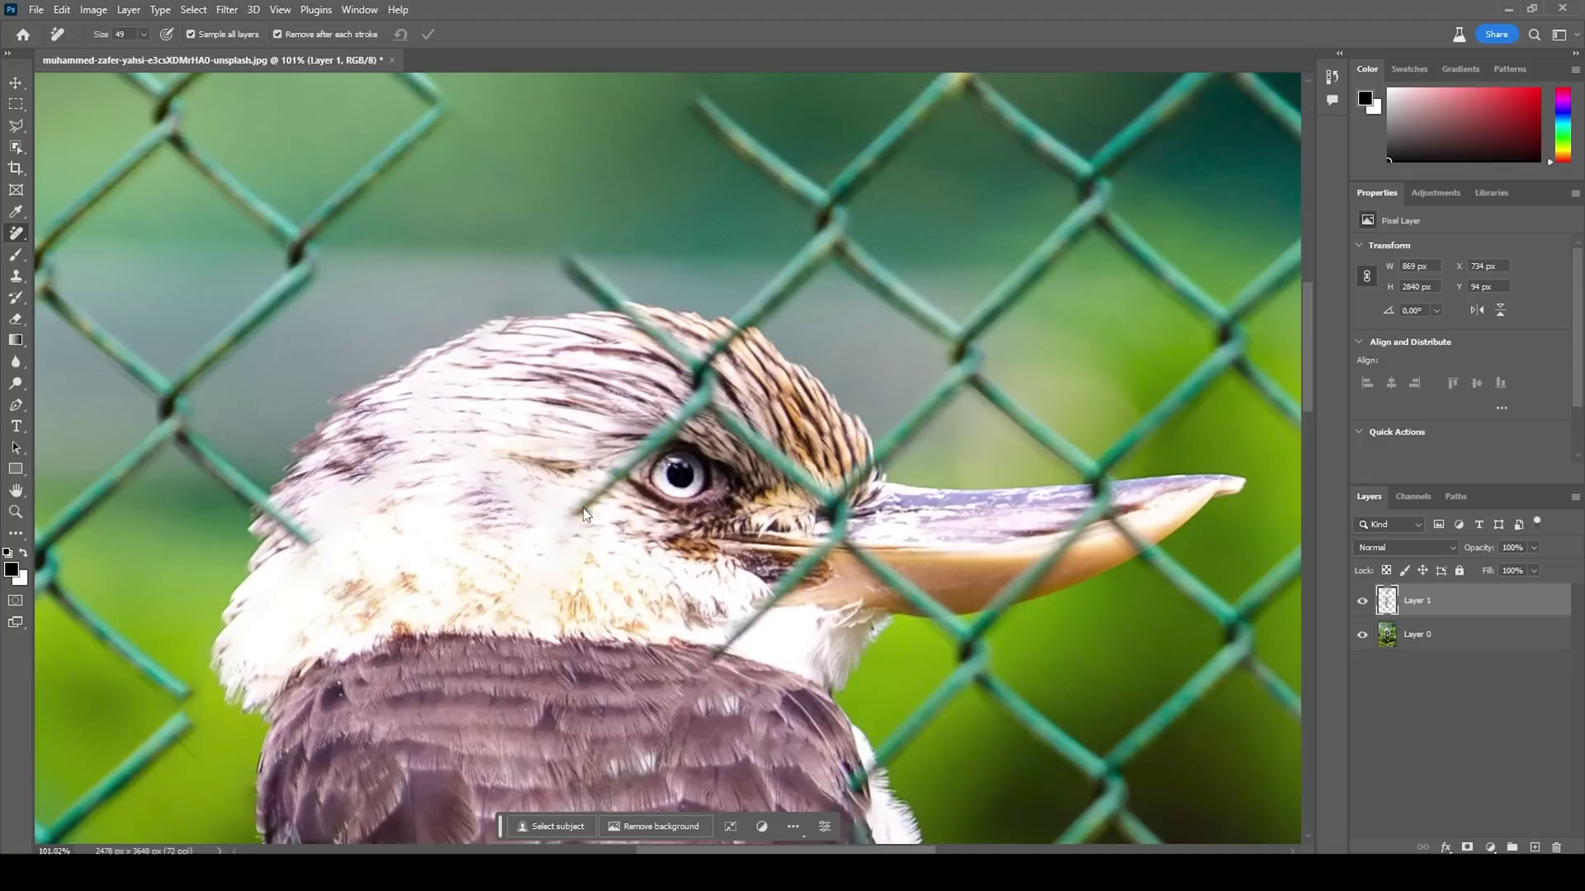
pyautogui.click(582, 506)
# - Spot-heal the wire strand beside the bird's eye directly on Layer 0 with a smaller brush
pyautogui.rightClick(18, 240)
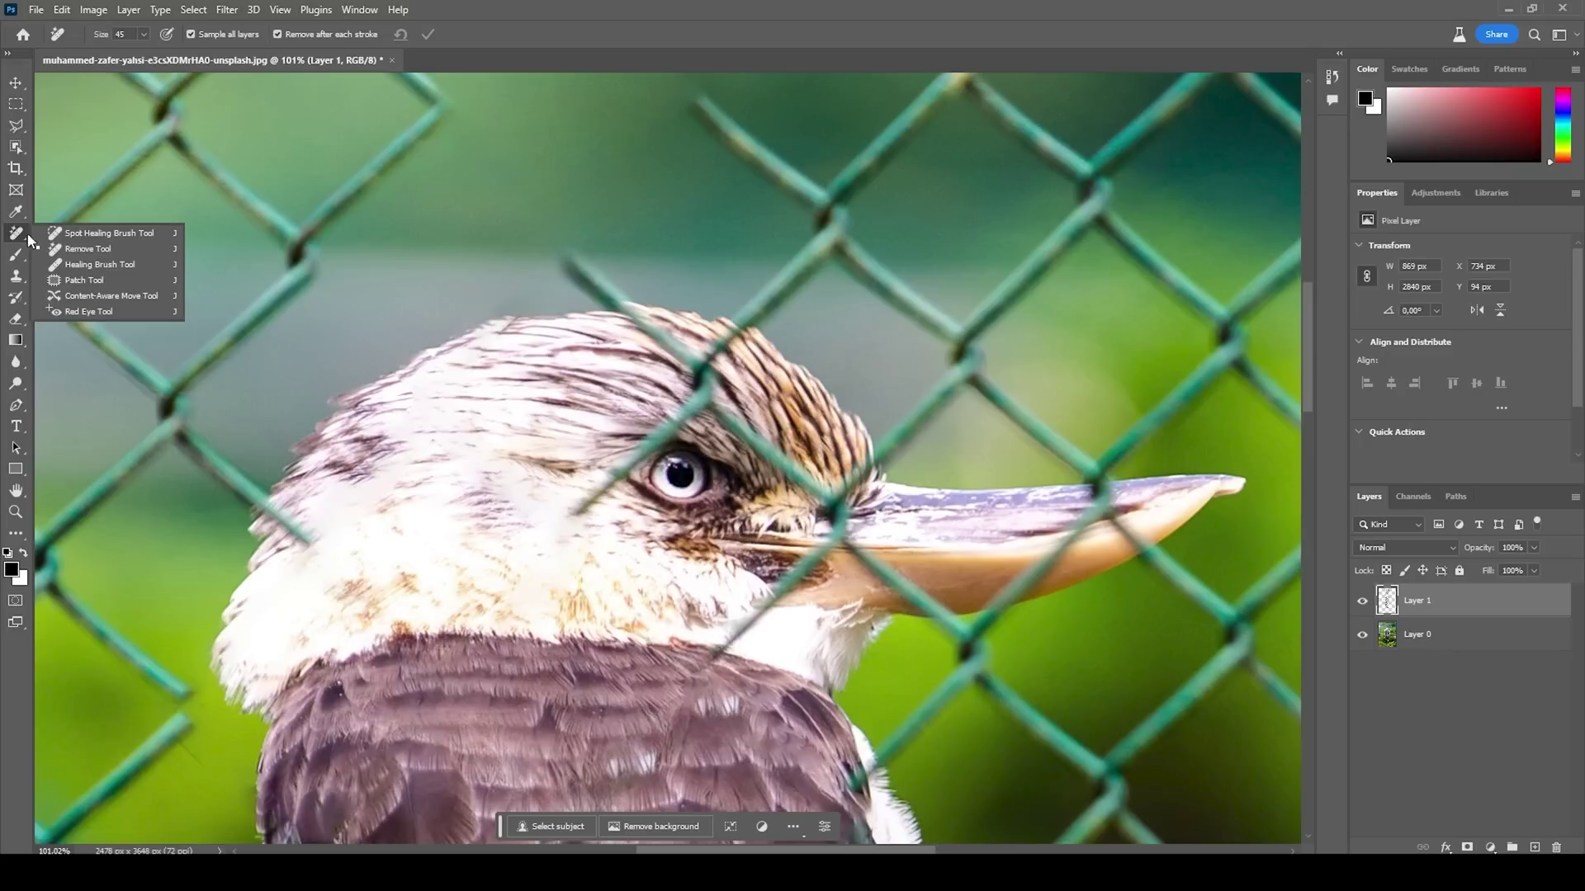
pyautogui.click(82, 229)
pyautogui.hotkey('alt', '[')
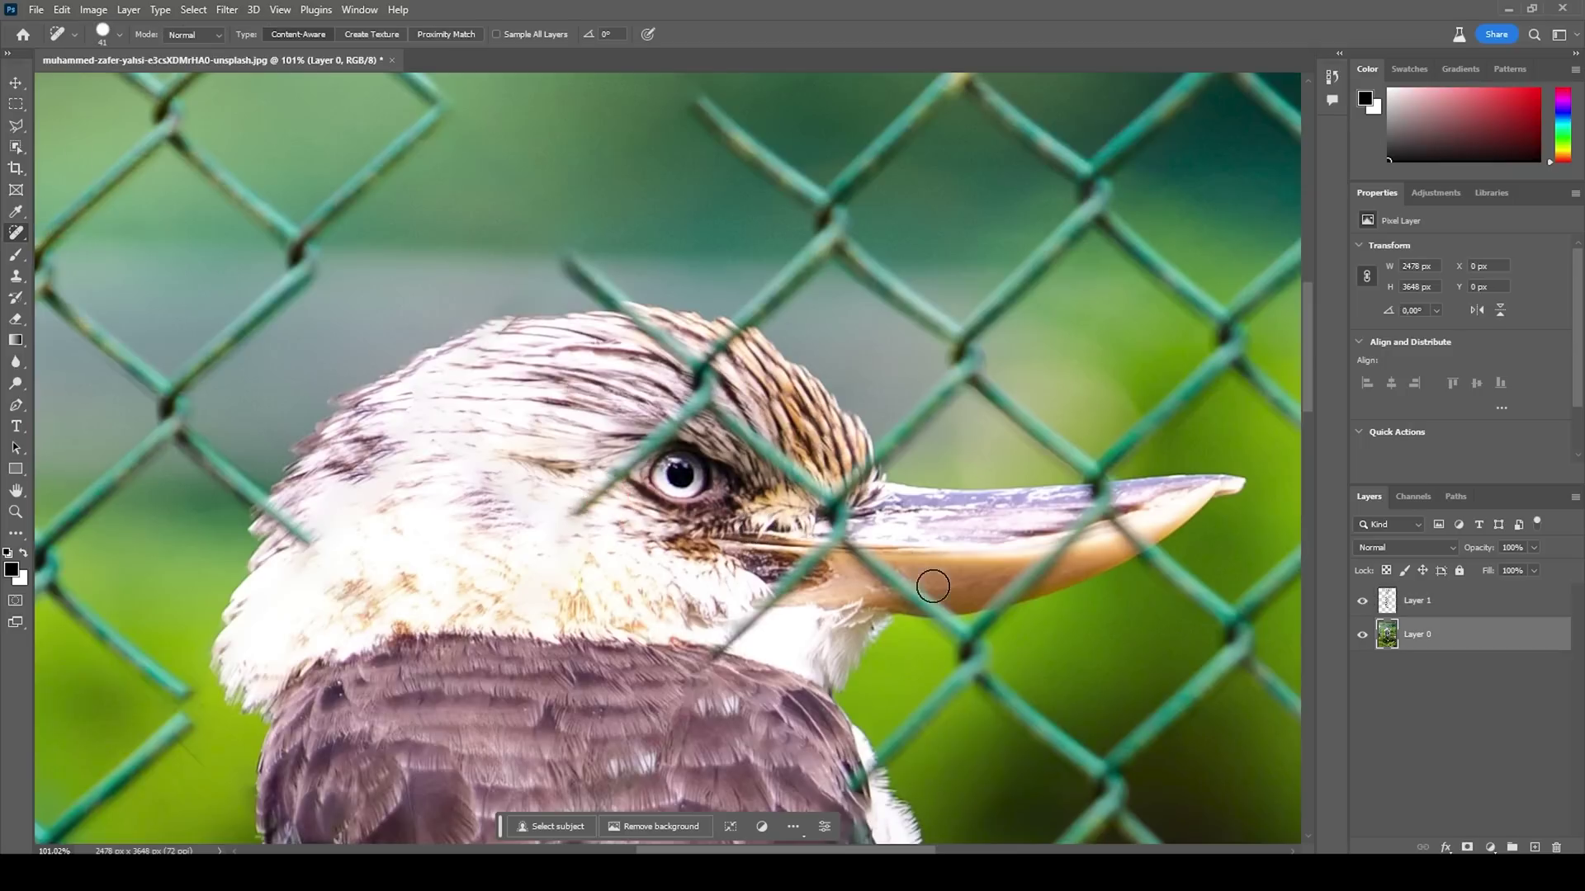
pyautogui.press('[')
pyautogui.press('[')
pyautogui.moveTo(577, 507); pyautogui.dragTo(711, 381)
# - Check the healed area and make Layer 1 the active layer again
pyautogui.scroll(5, 611, 513)
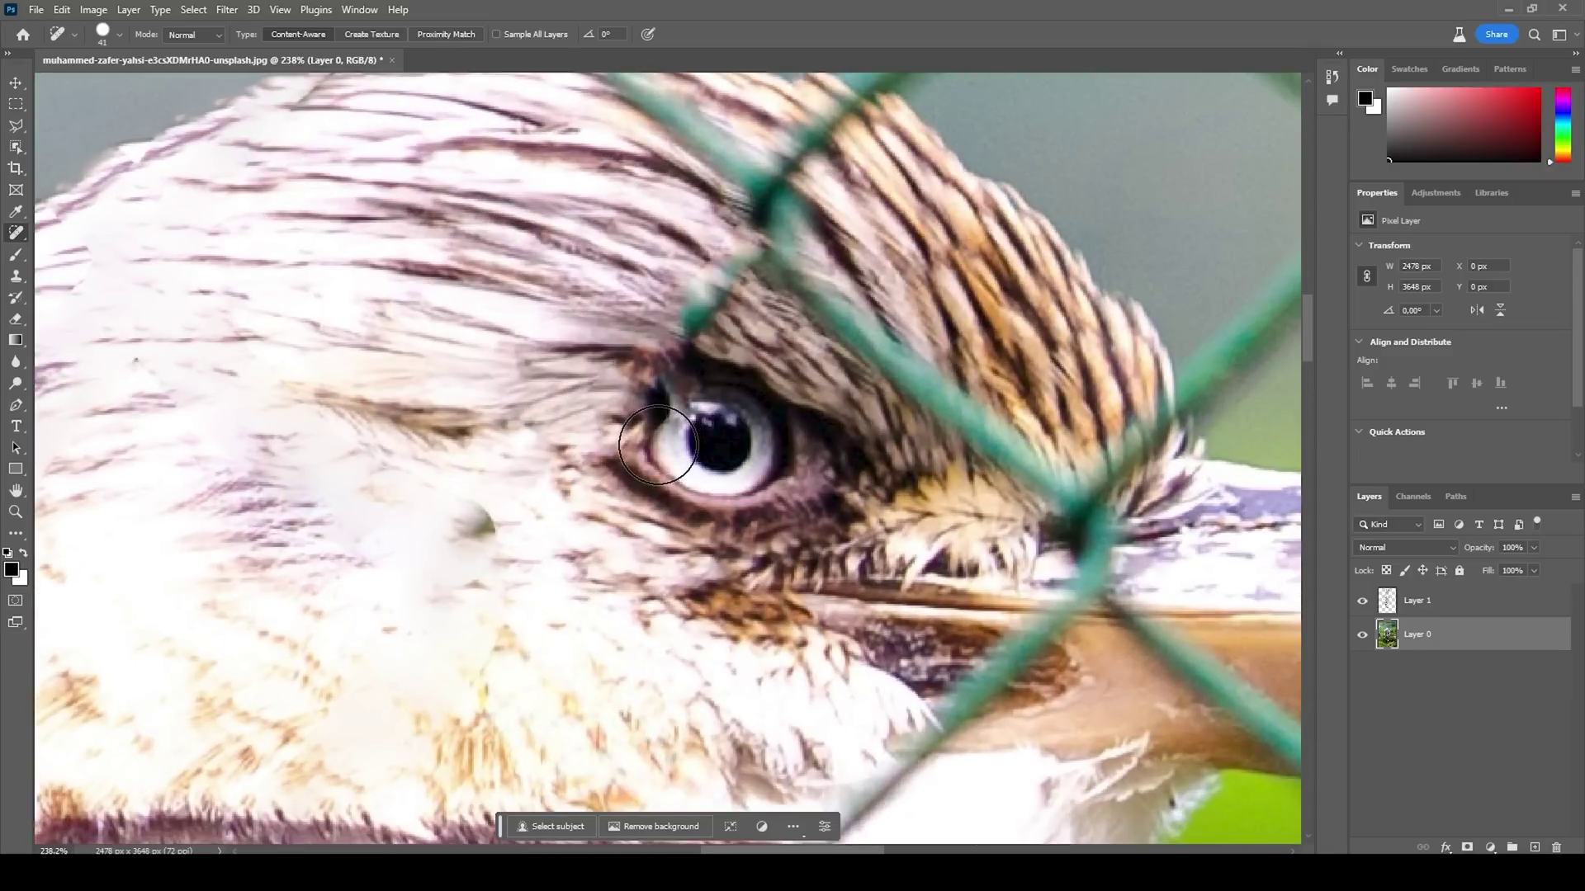
pyautogui.scroll(-2, 679, 457)
pyautogui.scroll(-1, 679, 457)
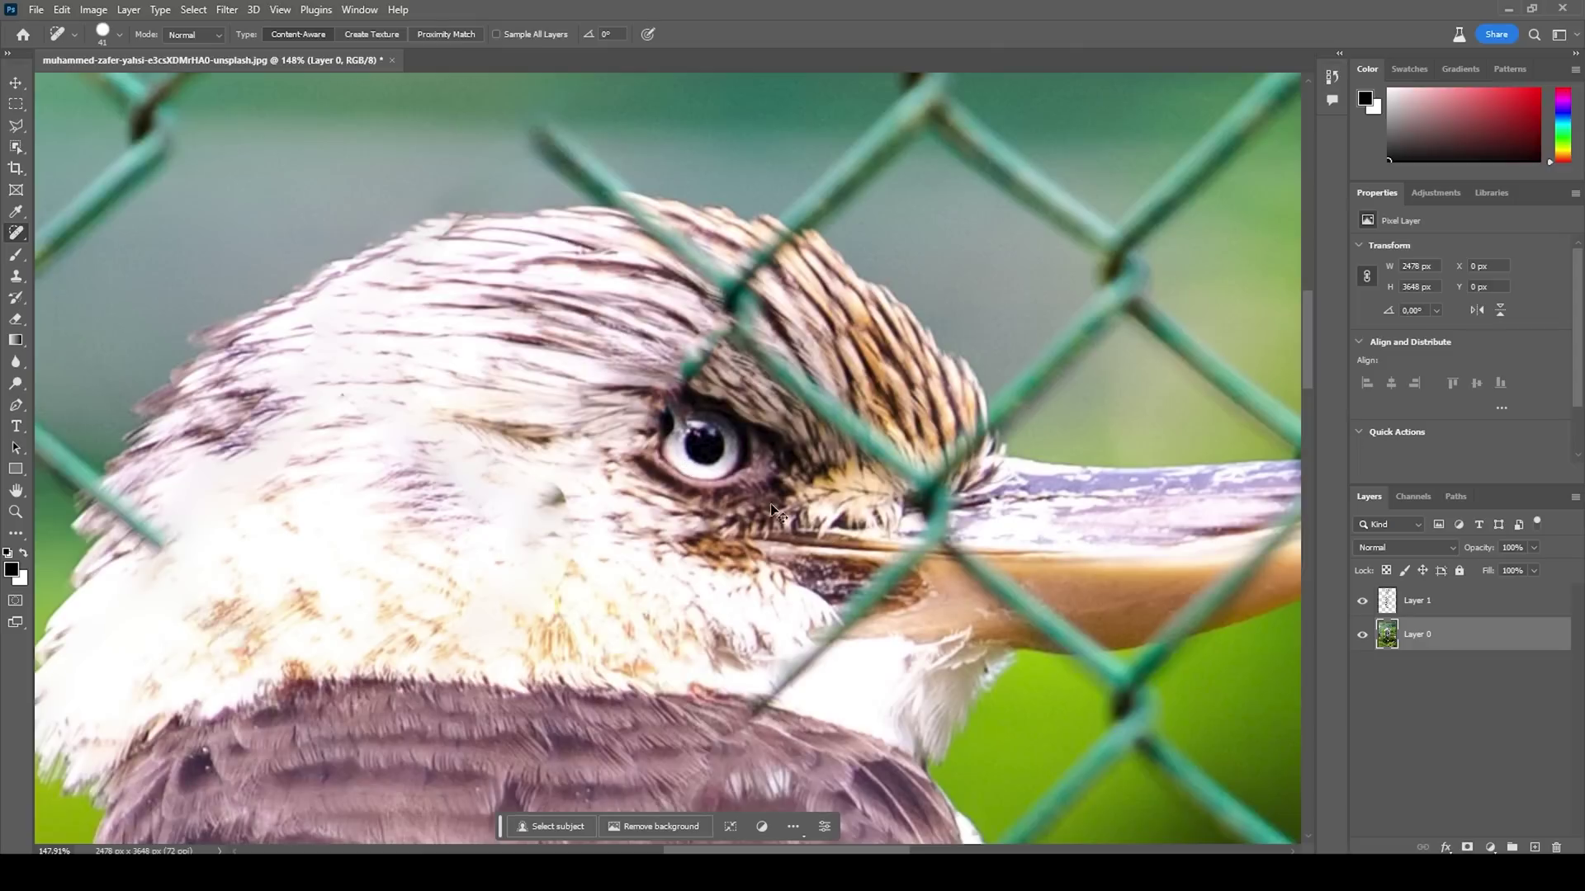
pyautogui.click(1426, 600)
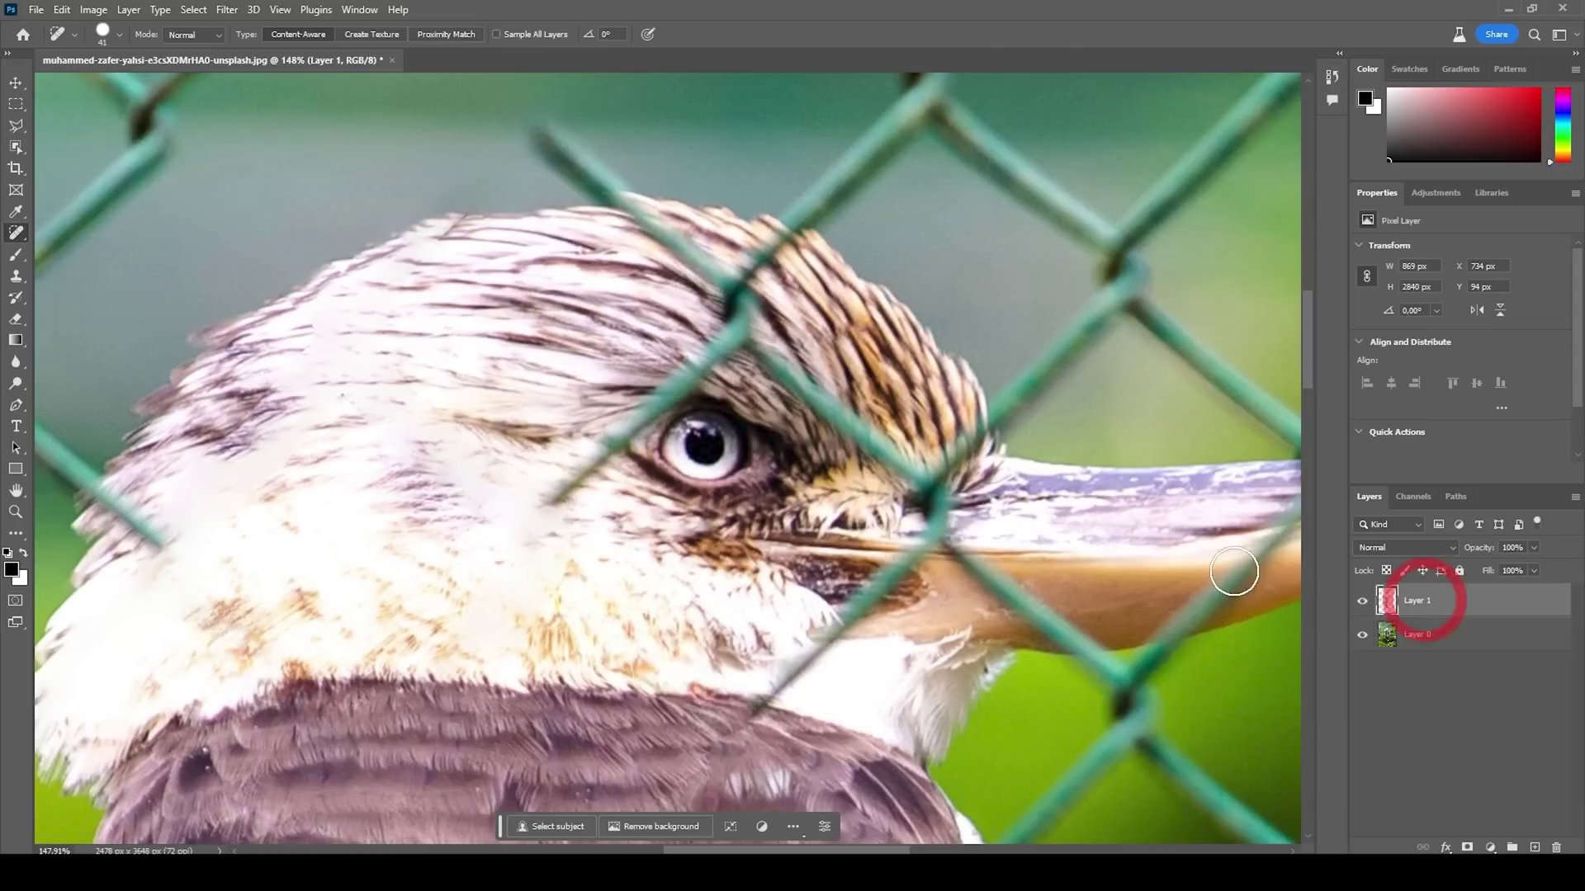
# - Return to the Remove Tool, shrink the brush, and erase the wires around the kookaburra's eye
pyautogui.rightClick(15, 237)
pyautogui.click(74, 248)
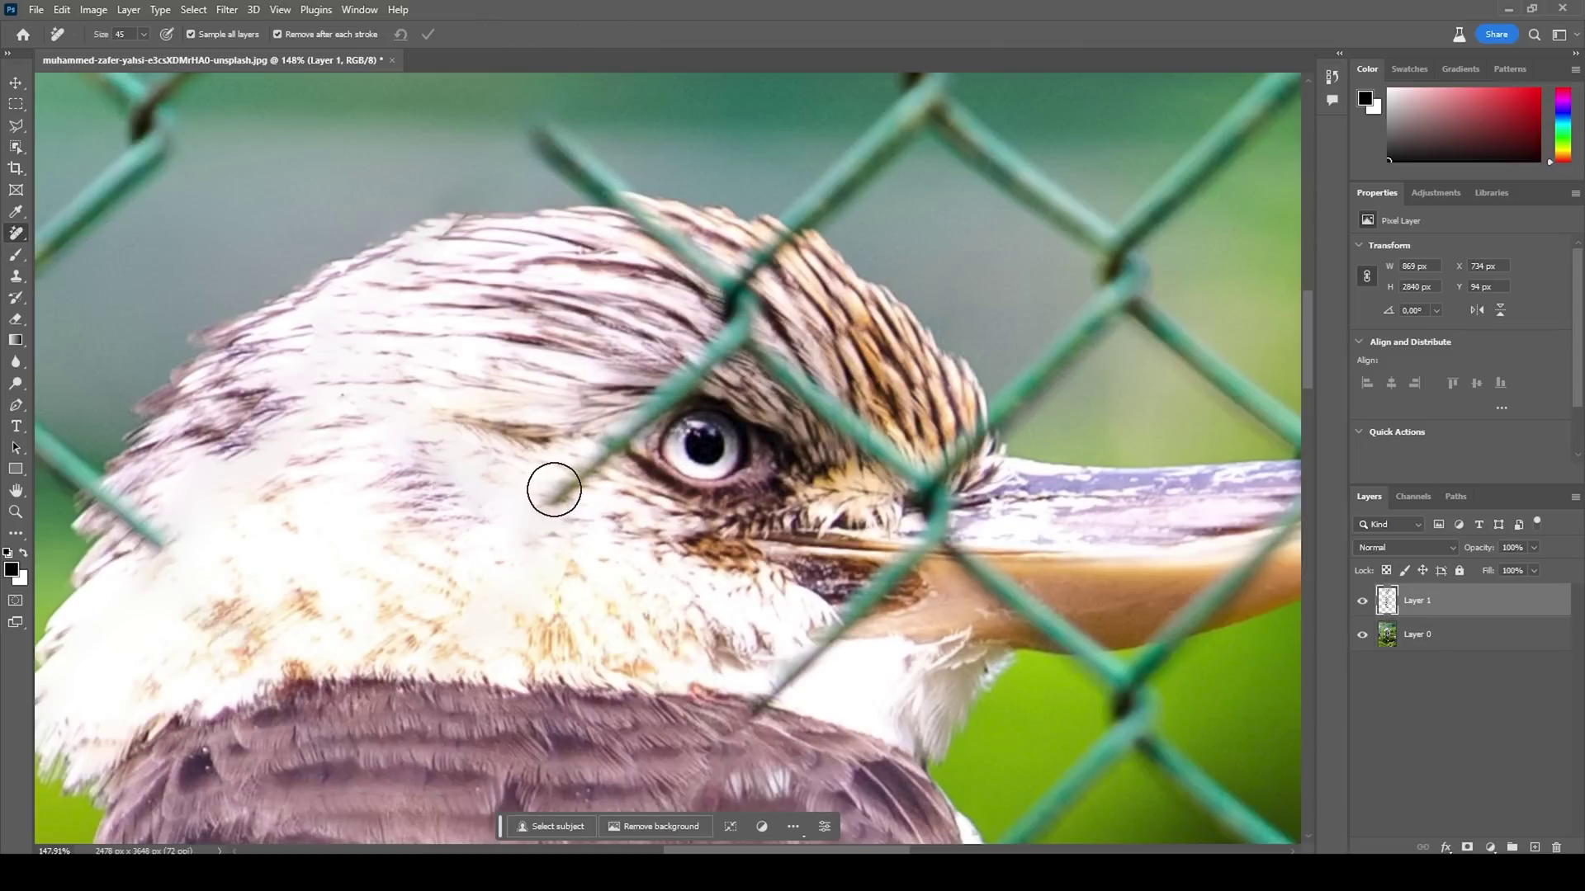
pyautogui.moveTo(562, 493)
pyautogui.mouseDown()
pyautogui.moveTo(569, 462)
pyautogui.moveTo(558, 475)
pyautogui.moveTo(743, 318)
pyautogui.mouseUp()
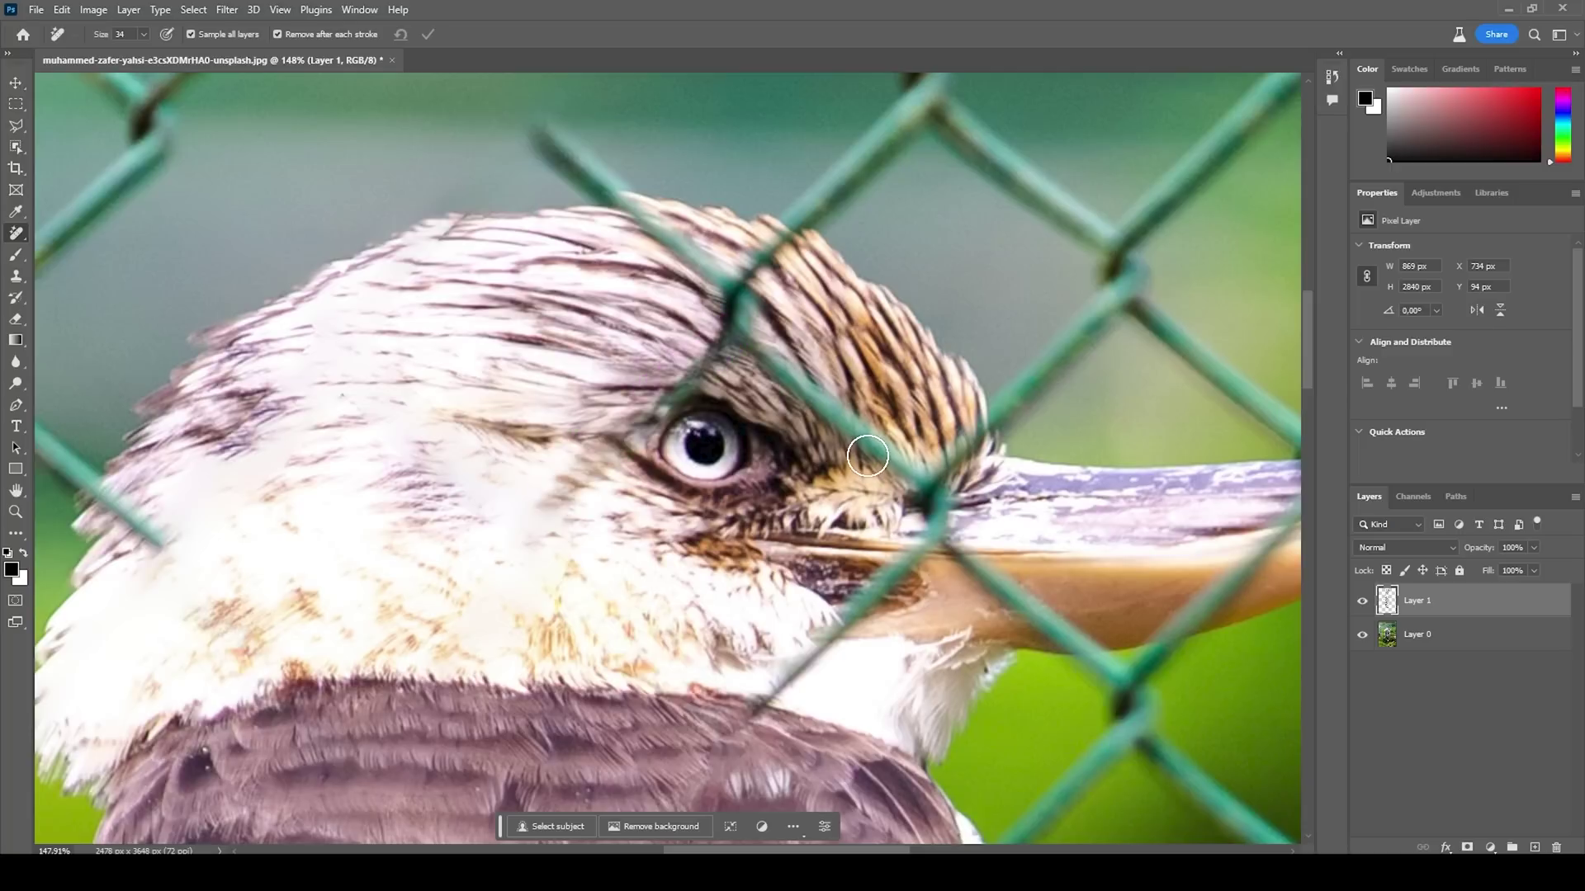
pyautogui.moveTo(652, 417)
pyautogui.mouseDown()
pyautogui.moveTo(638, 422)
pyautogui.moveTo(693, 375)
pyautogui.mouseUp()
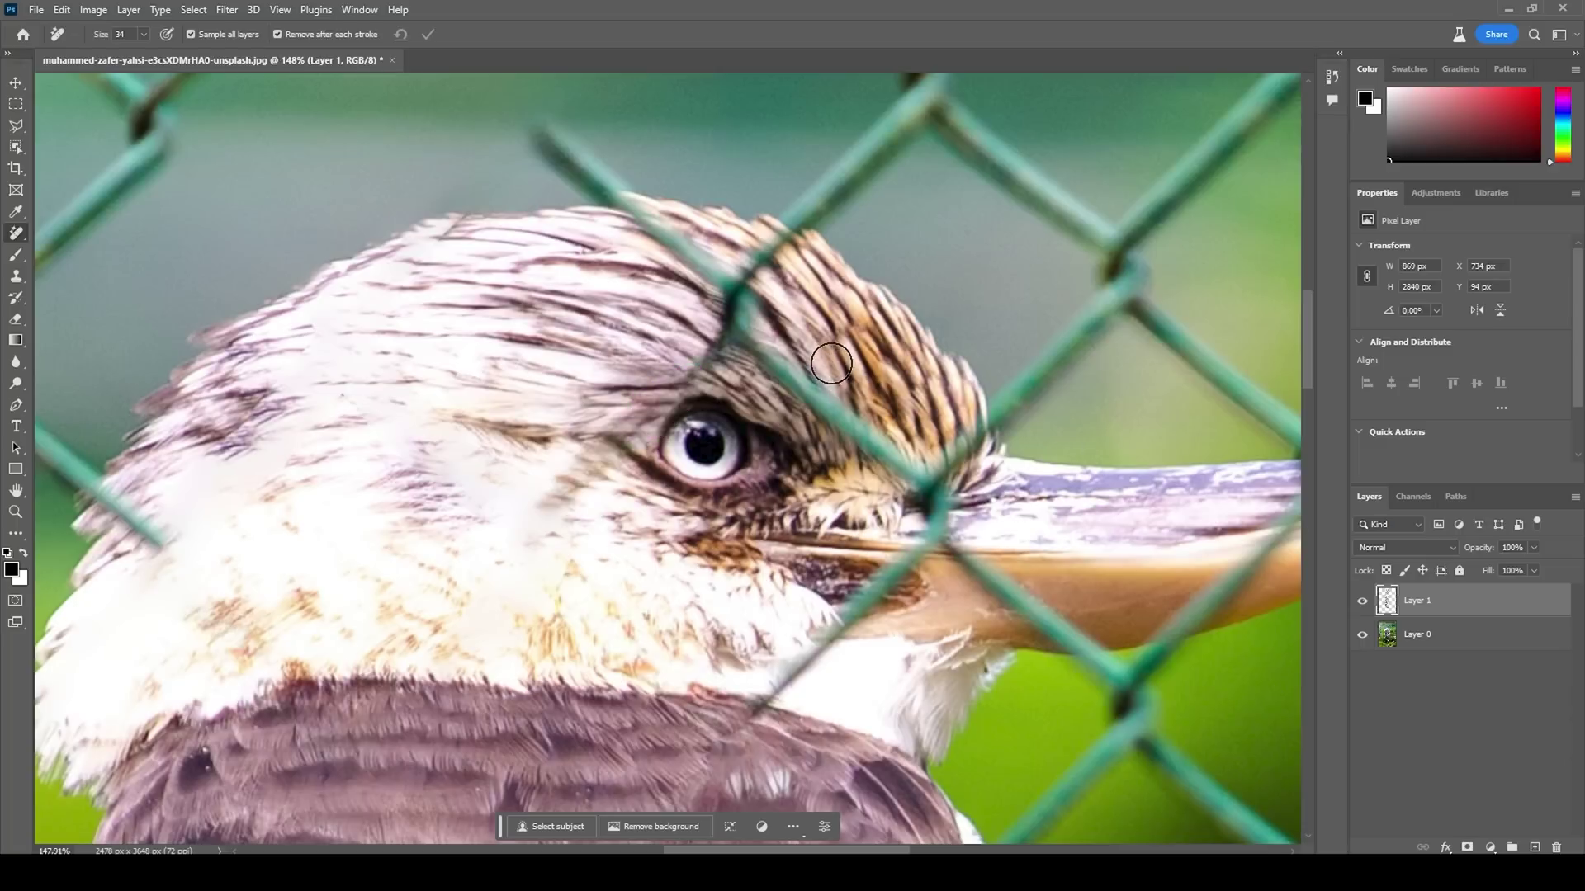
pyautogui.moveTo(706, 365); pyautogui.dragTo(727, 289)
# - Resize the removal brush to 34 px and erase the wire over the bird's brow
pyautogui.scroll(-1, 825, 462)
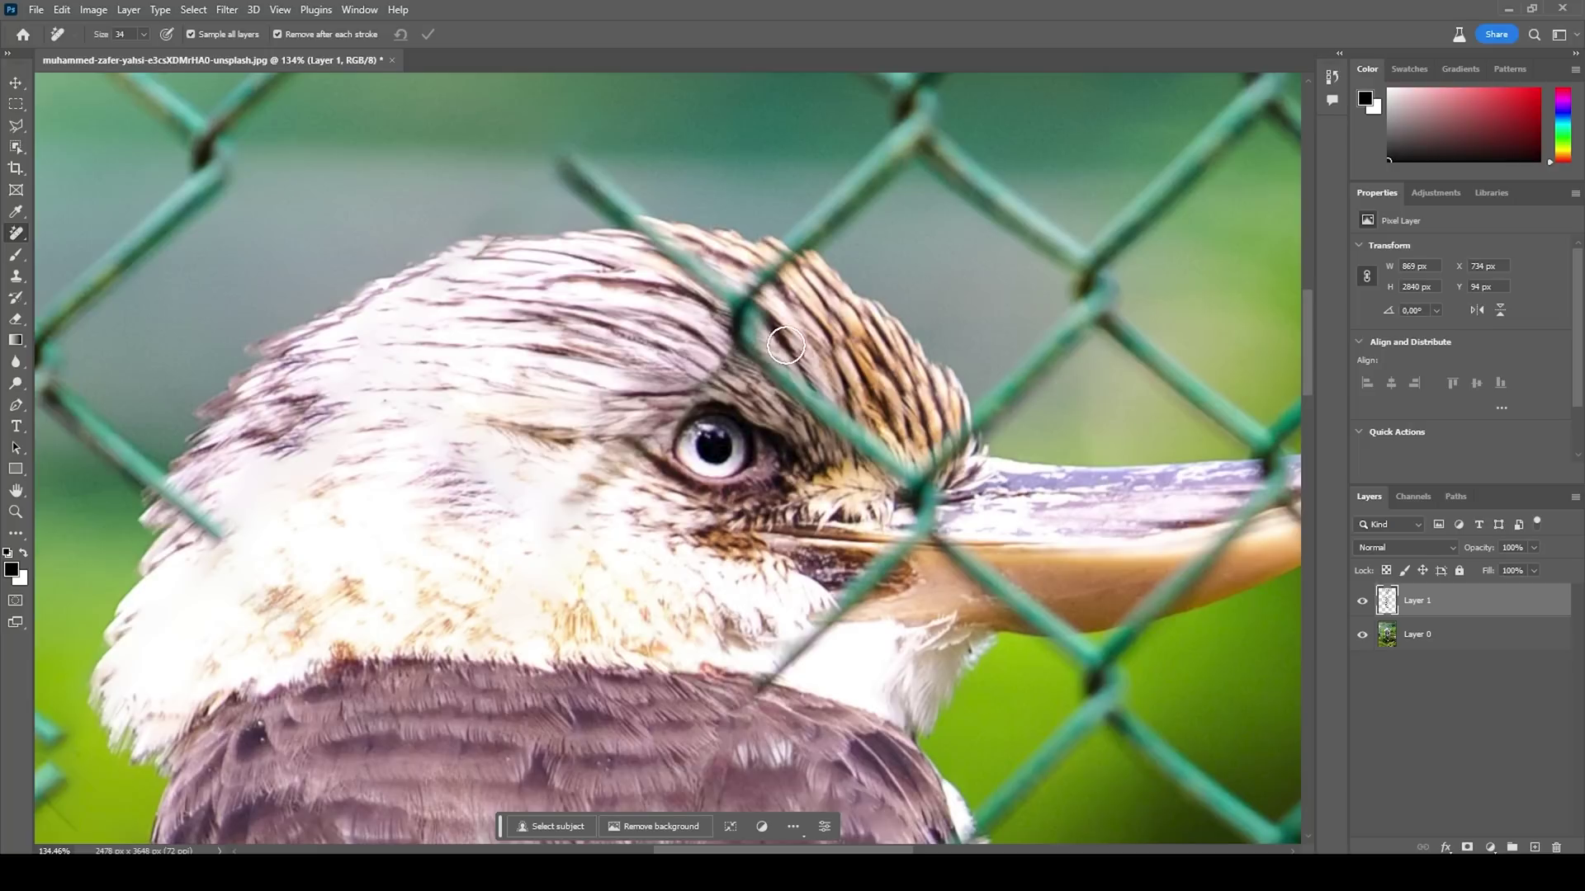
pyautogui.moveTo(599, 195); pyautogui.dragTo(930, 489)
pyautogui.scroll(-2, 931, 489)
pyautogui.hscroll(3, 931, 488)
pyautogui.moveTo(768, 384); pyautogui.dragTo(602, 611)
pyautogui.hscroll(3, 602, 611)
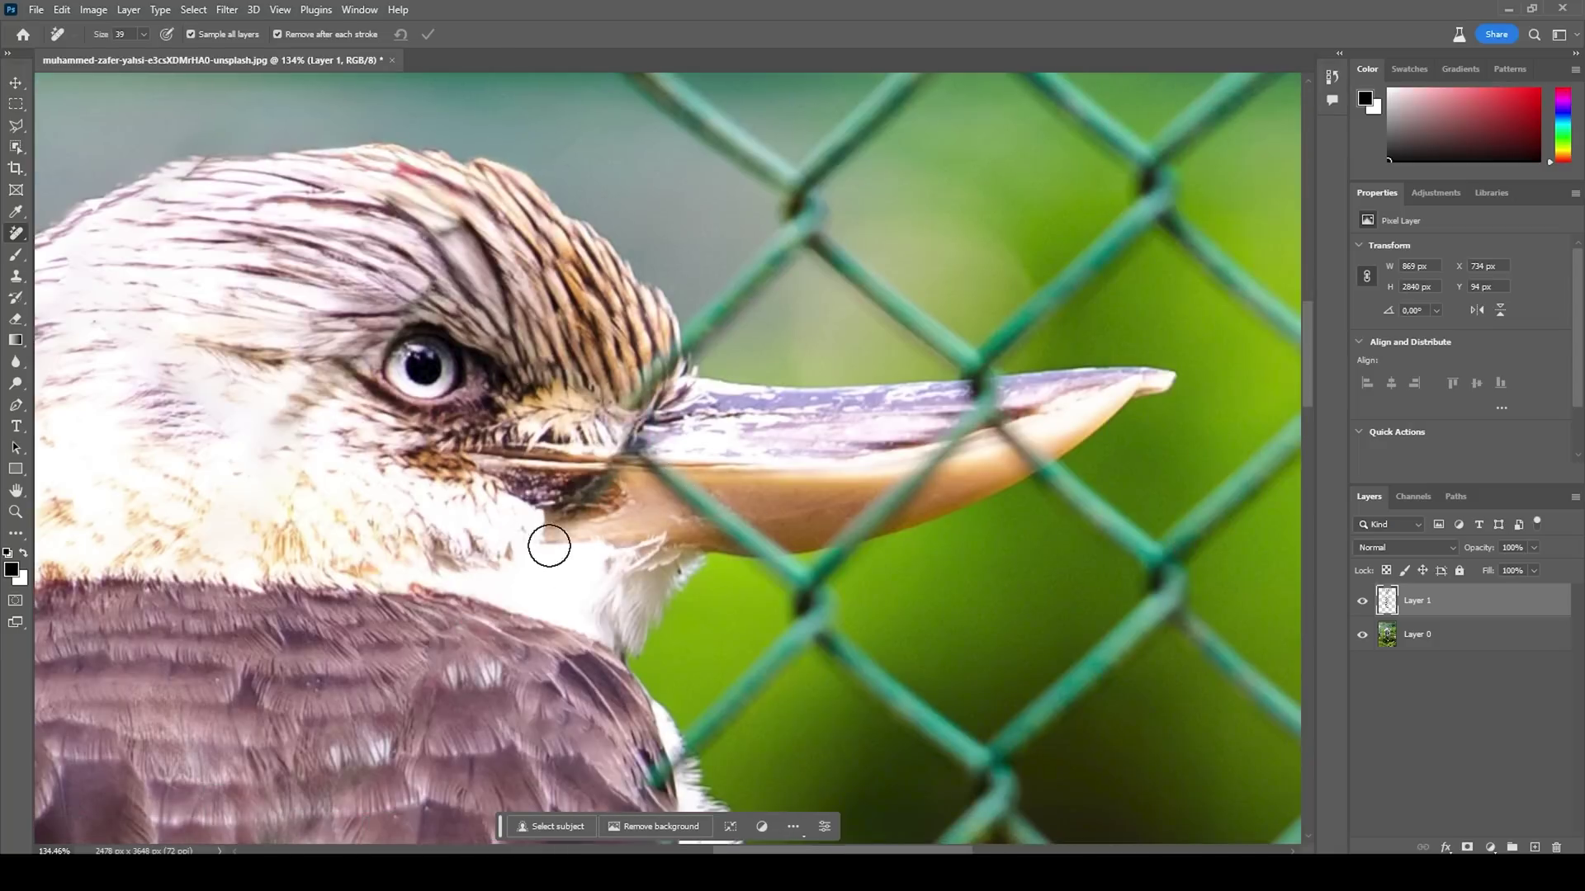
# - Erase the wires at the beak base, across the beak and just below it
pyautogui.moveTo(548, 536)
pyautogui.mouseDown()
pyautogui.moveTo(616, 435)
pyautogui.moveTo(568, 505)
pyautogui.moveTo(643, 451)
pyautogui.mouseUp()
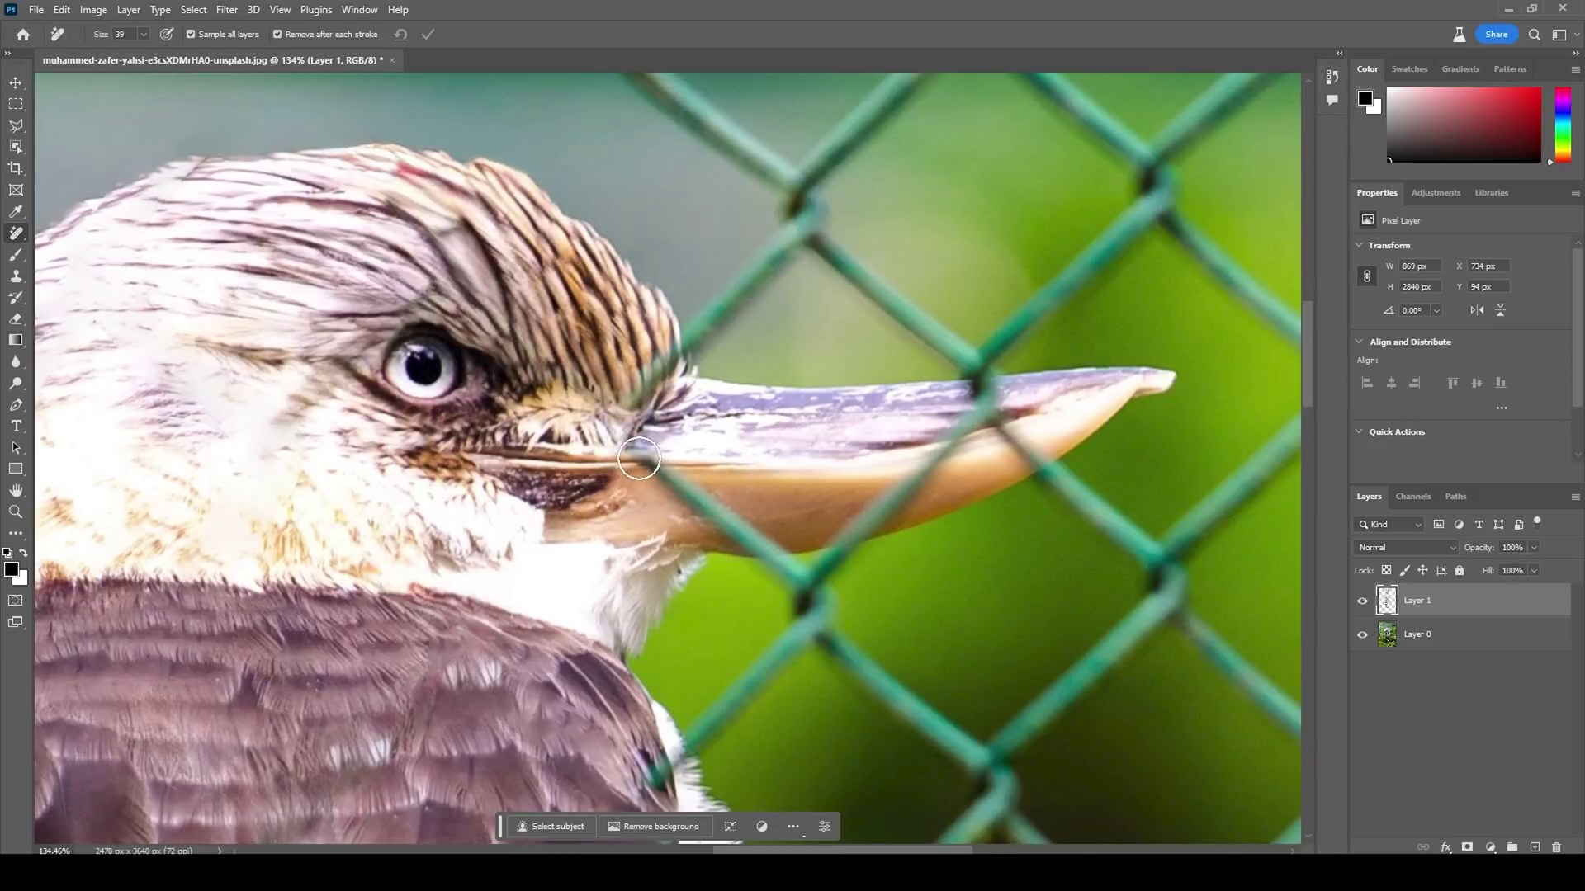
pyautogui.moveTo(627, 450); pyautogui.dragTo(813, 582)
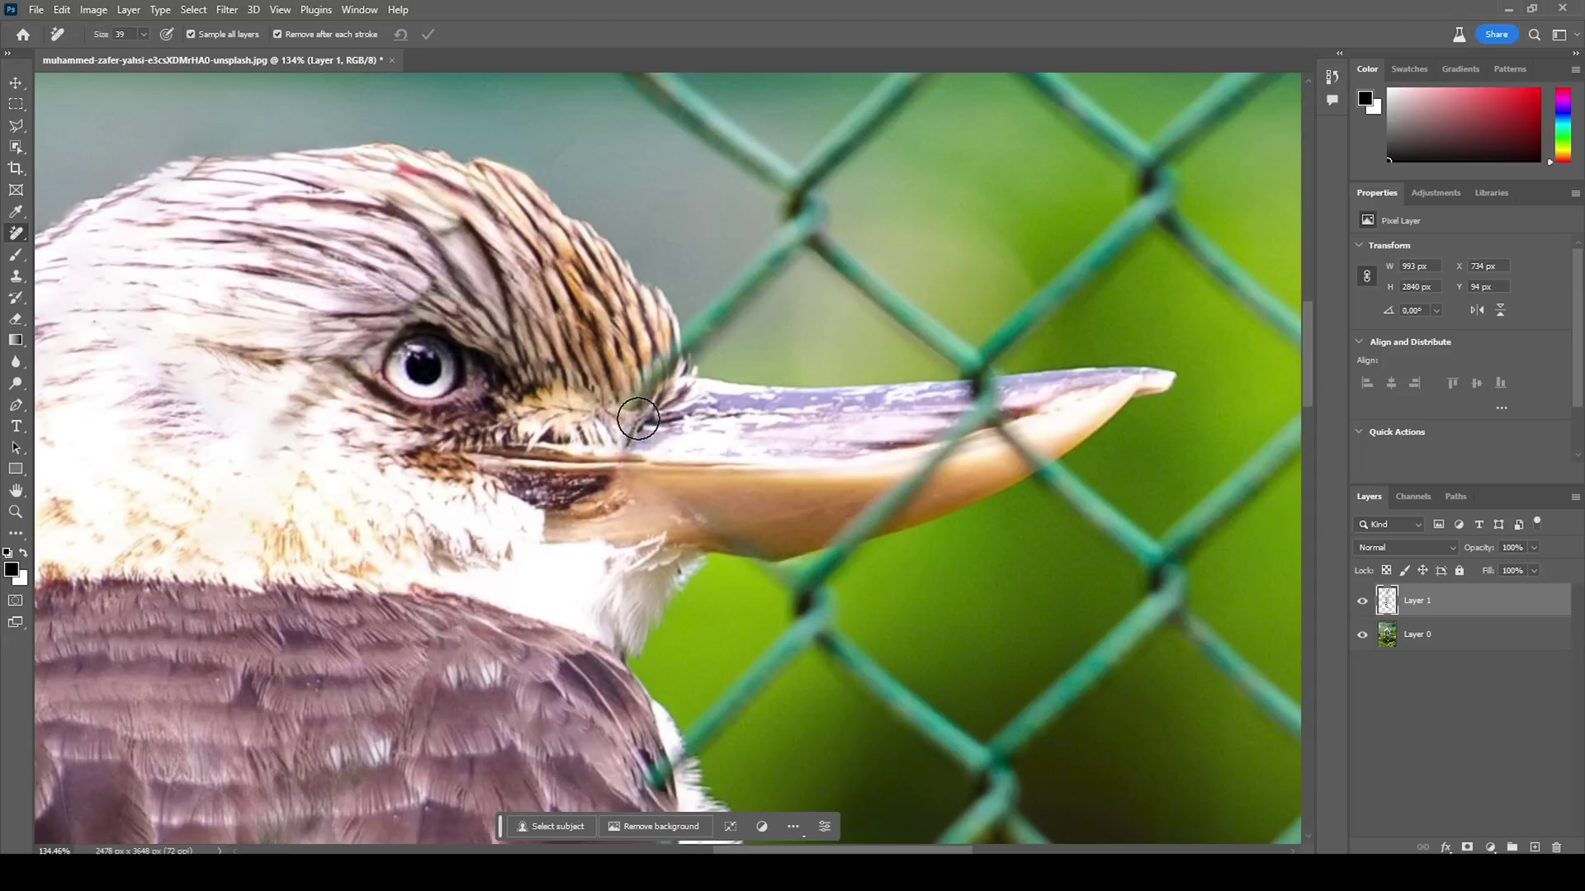
pyautogui.moveTo(632, 417); pyautogui.dragTo(807, 200)
pyautogui.moveTo(515, 495); pyautogui.dragTo(666, 602)
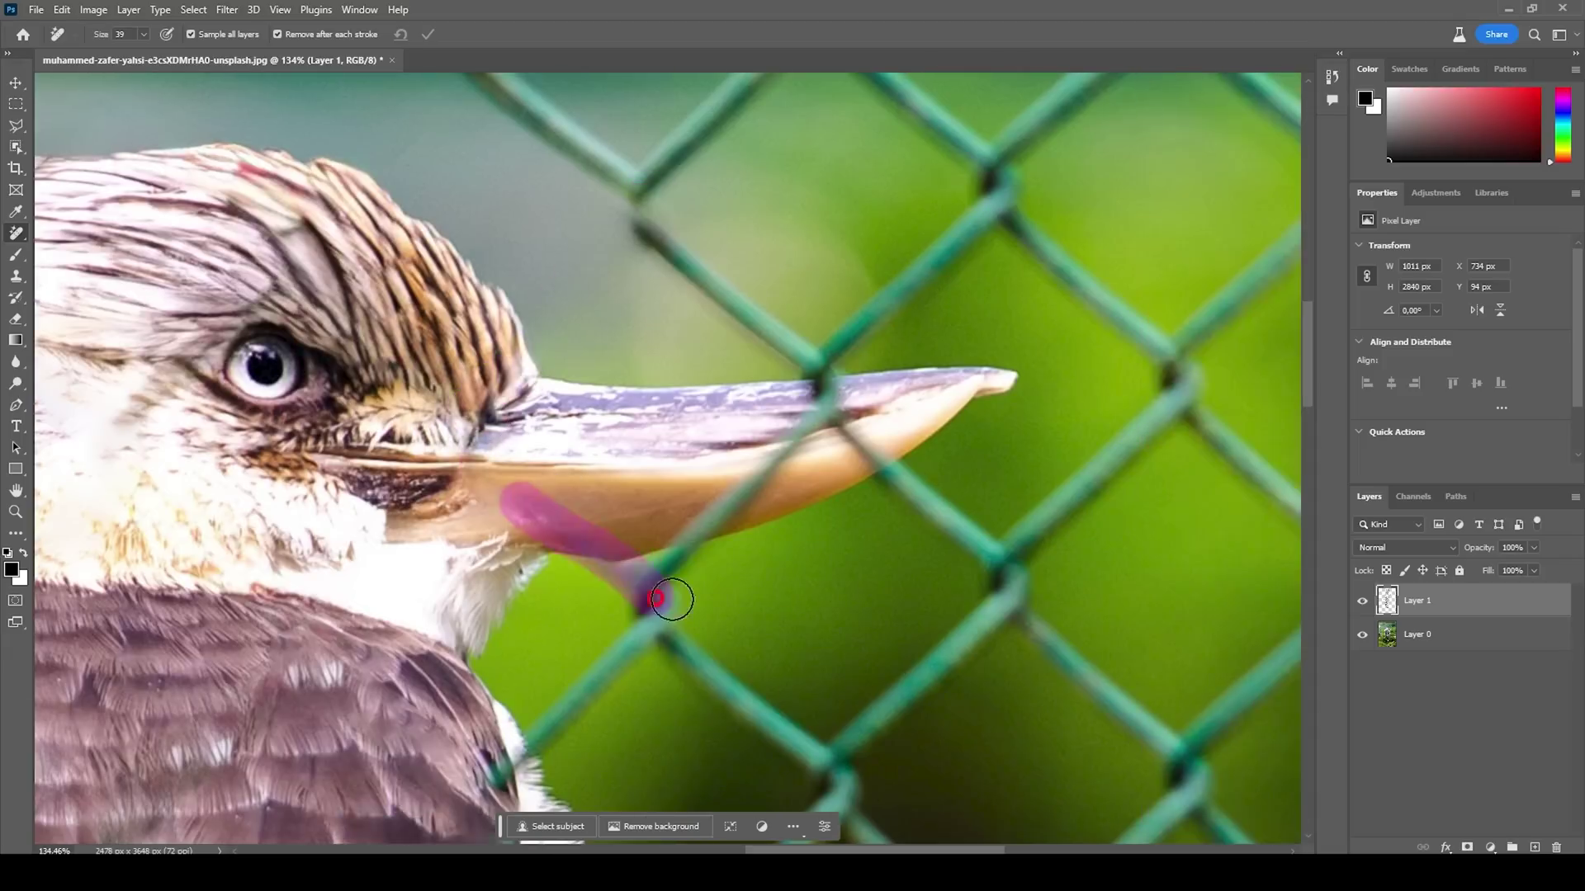
pyautogui.scroll(3, 666, 602)
pyautogui.moveTo(602, 672); pyautogui.dragTo(841, 382)
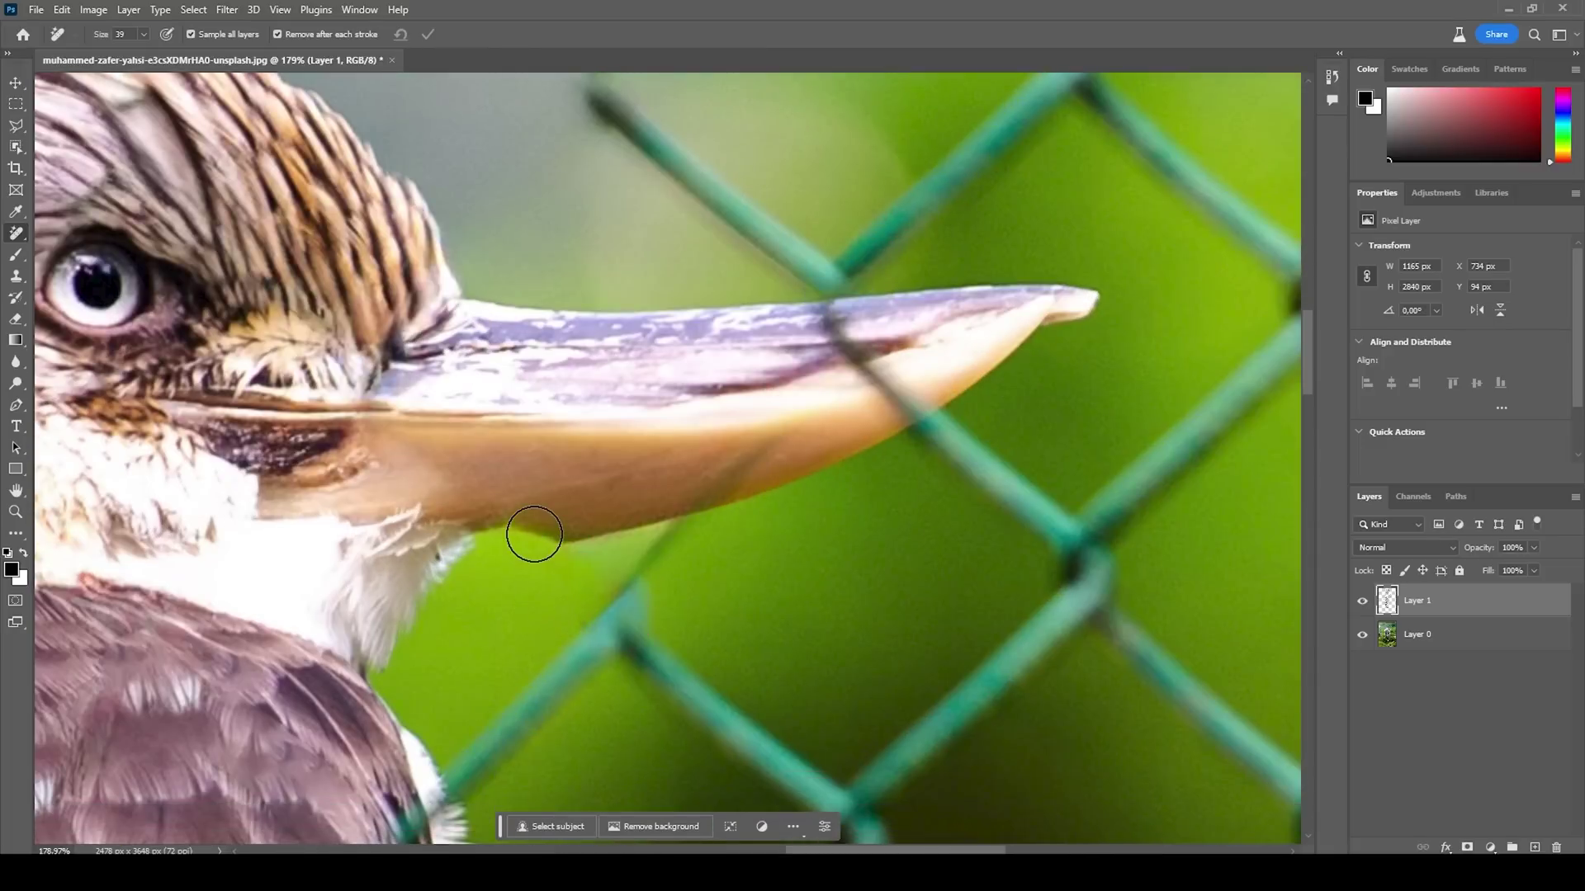
pyautogui.moveTo(520, 545)
pyautogui.mouseDown()
pyautogui.moveTo(484, 541)
pyautogui.moveTo(475, 570)
pyautogui.moveTo(520, 555)
pyautogui.moveTo(485, 553)
pyautogui.moveTo(529, 551)
pyautogui.moveTo(485, 538)
pyautogui.moveTo(562, 524)
pyautogui.mouseUp()
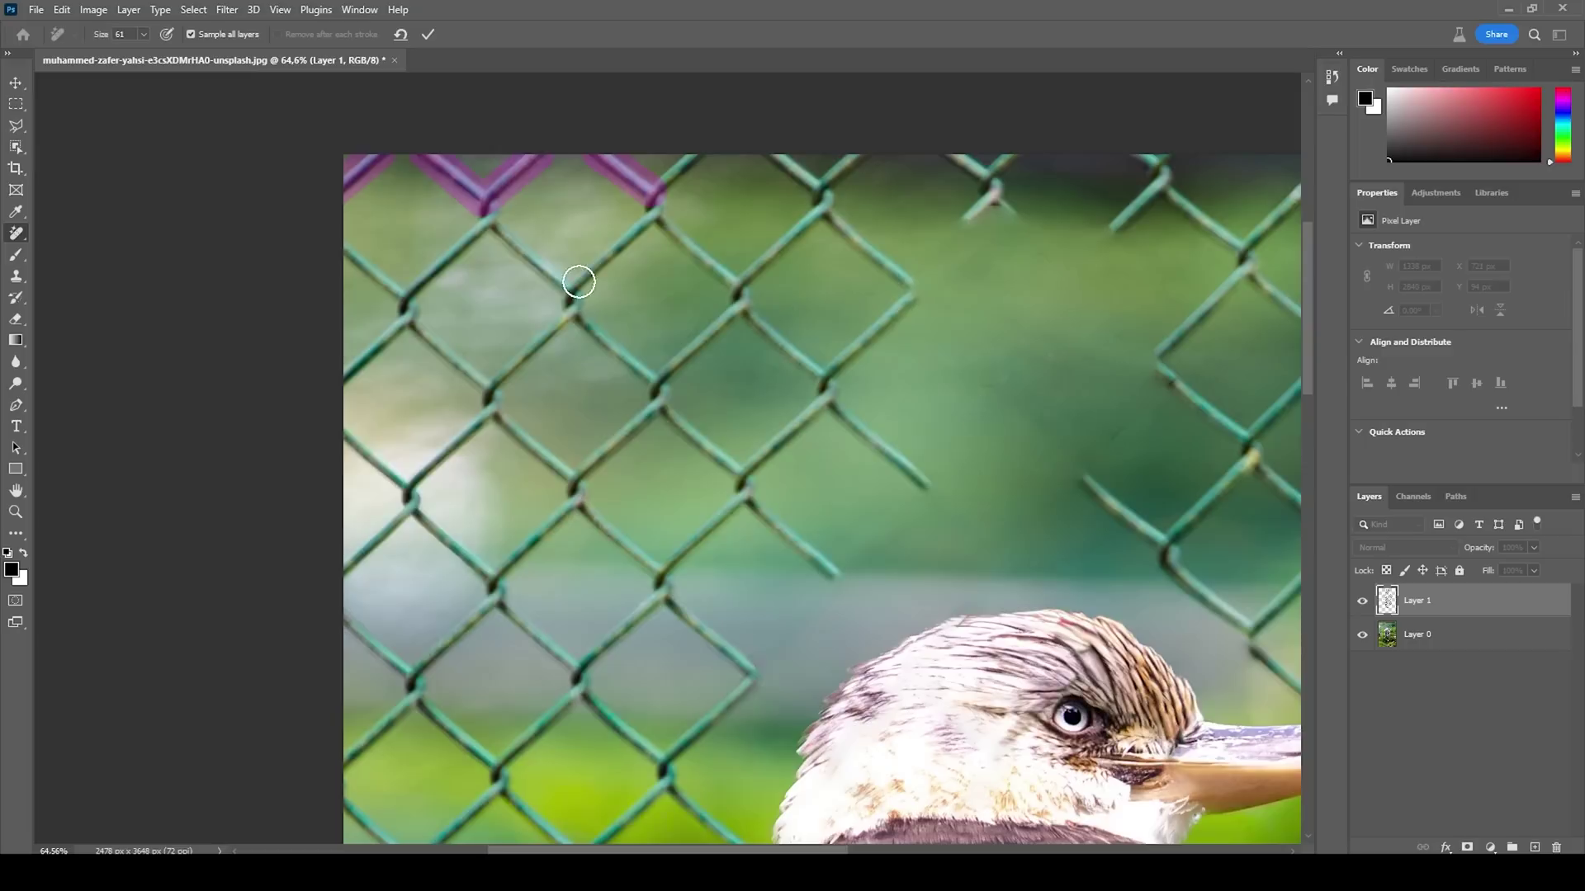
pyautogui.moveTo(576, 282); pyautogui.dragTo(413, 322)
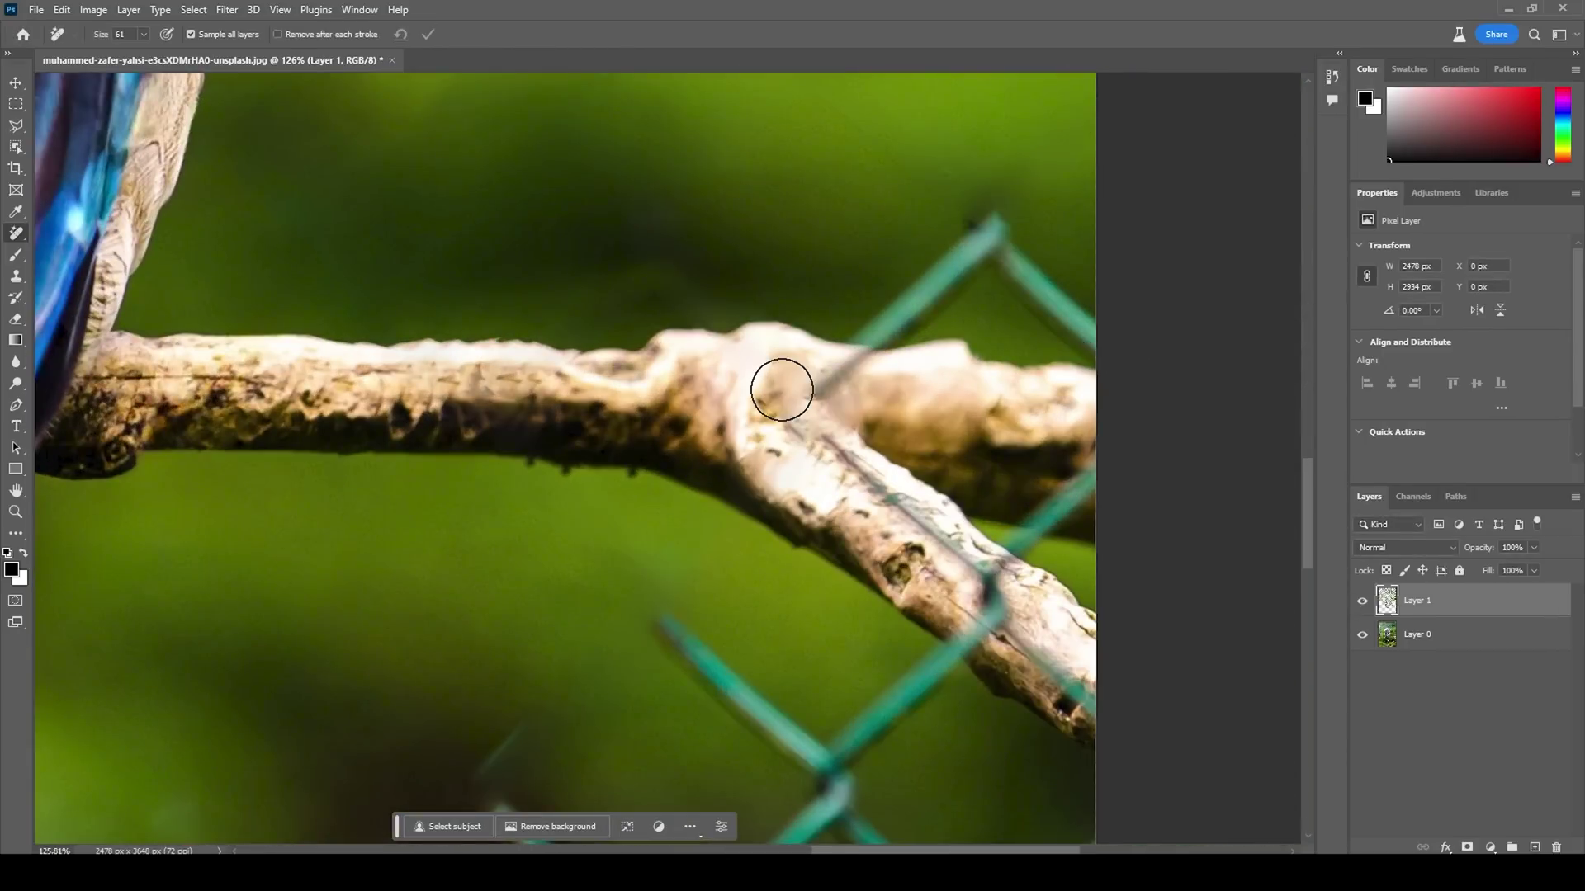
# - Erase the wires at the branch junction with a straight removal stroke and apply it
pyautogui.scroll(-1, 784, 375)
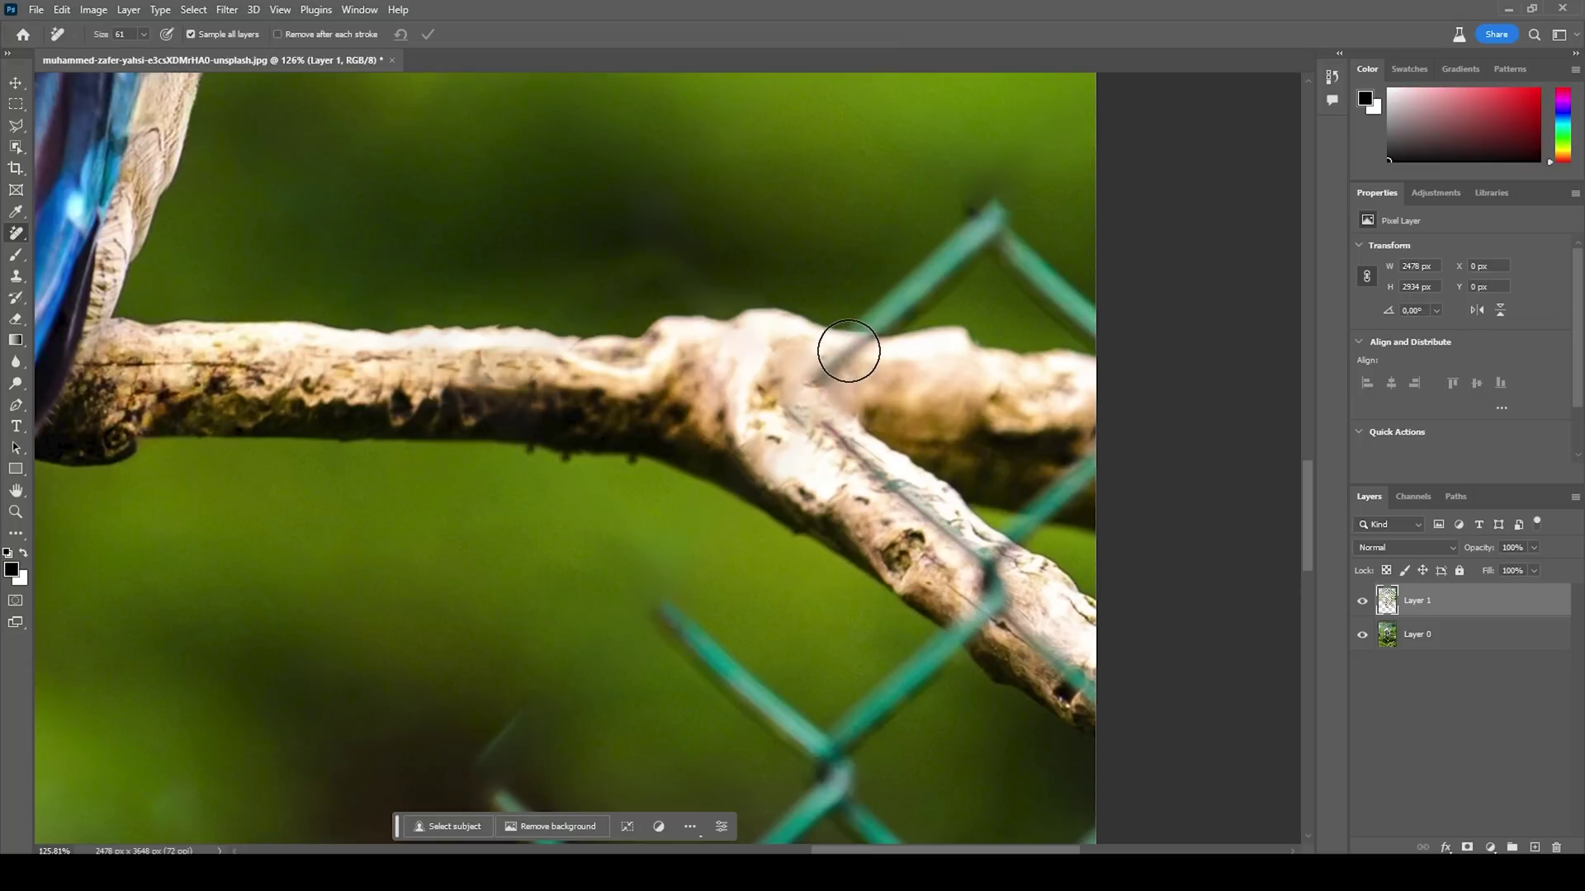
pyautogui.moveTo(847, 347)
pyautogui.mouseDown()
pyautogui.moveTo(912, 335)
pyautogui.moveTo(834, 334)
pyautogui.moveTo(878, 345)
pyautogui.moveTo(911, 334)
pyautogui.moveTo(833, 319)
pyautogui.mouseUp()
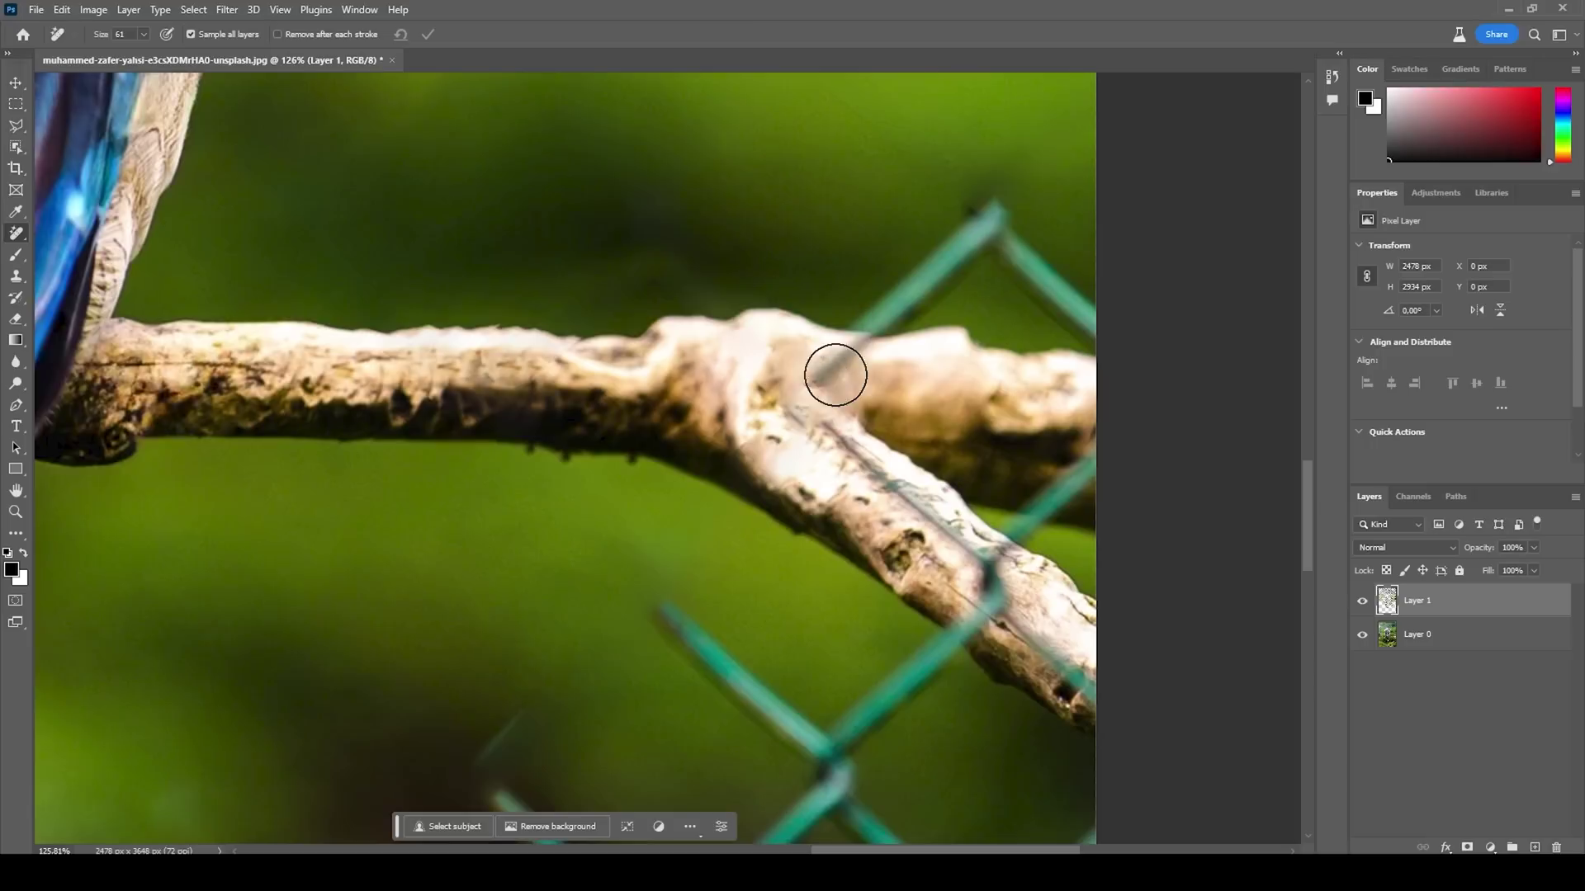
pyautogui.click(819, 376)
pyautogui.keyDown('shift'); pyautogui.click(999, 220); pyautogui.keyUp('shift')
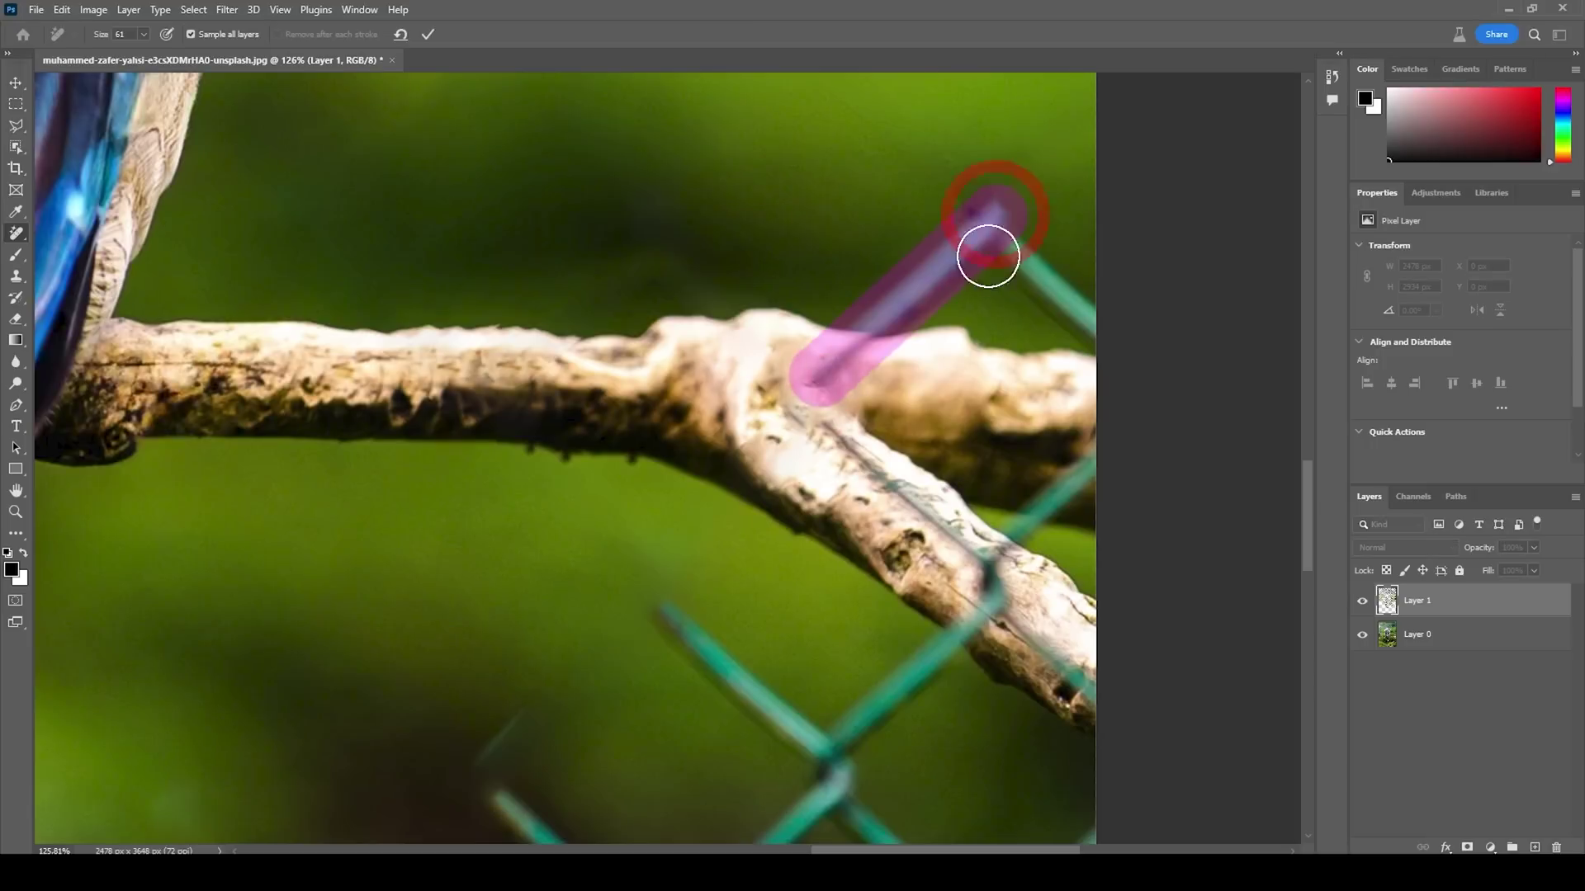
pyautogui.click(429, 33)
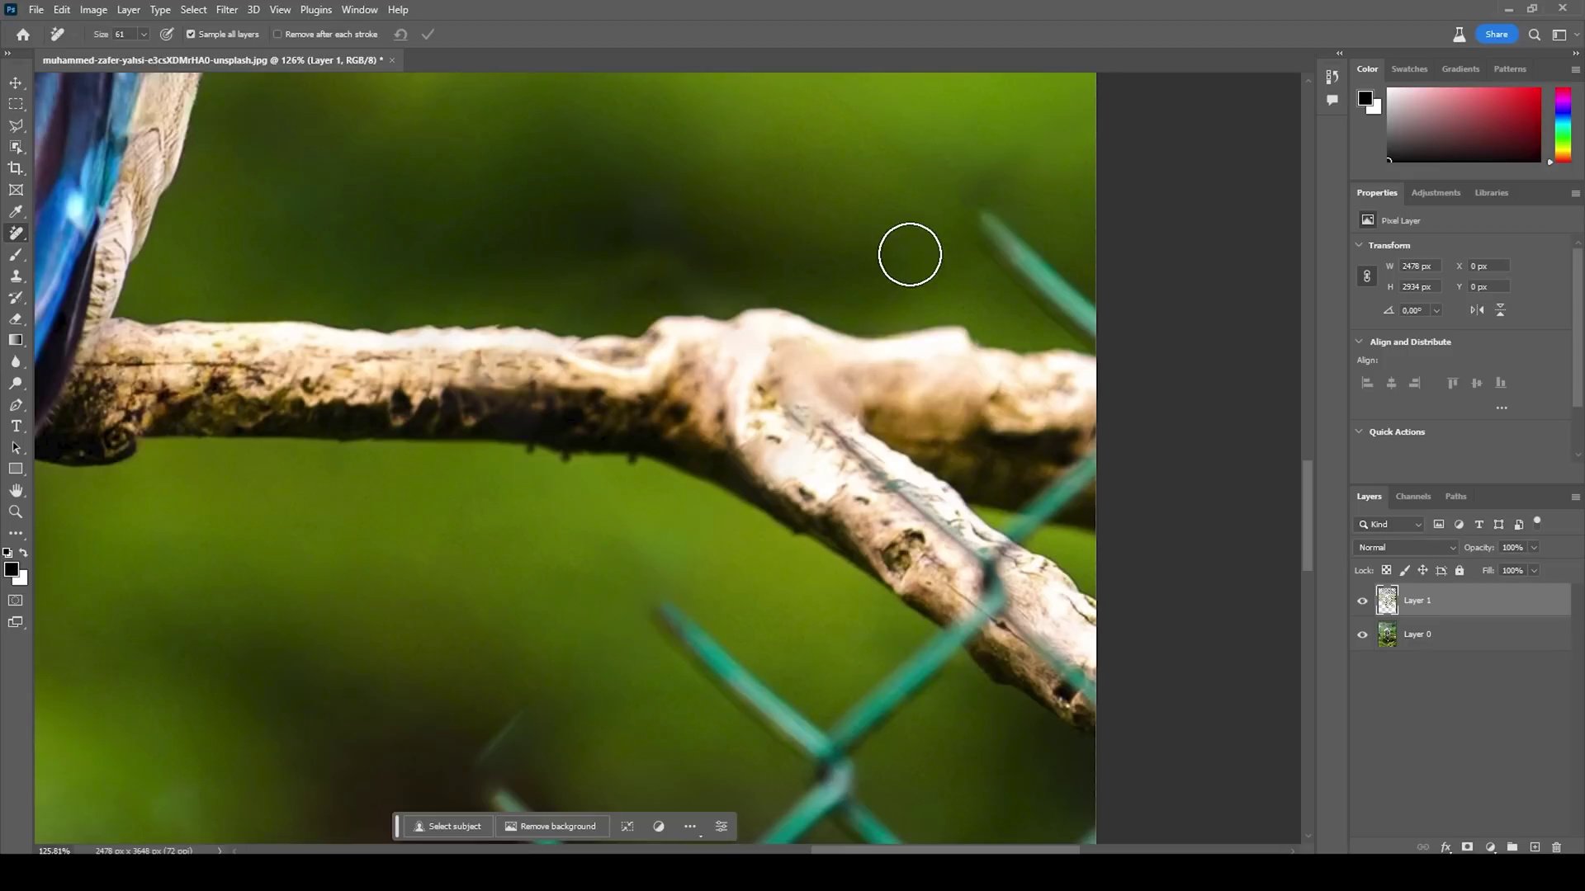
# - Erase the wires at the top right and over the branch's right part, then apply
pyautogui.moveTo(986, 207); pyautogui.dragTo(1085, 326)
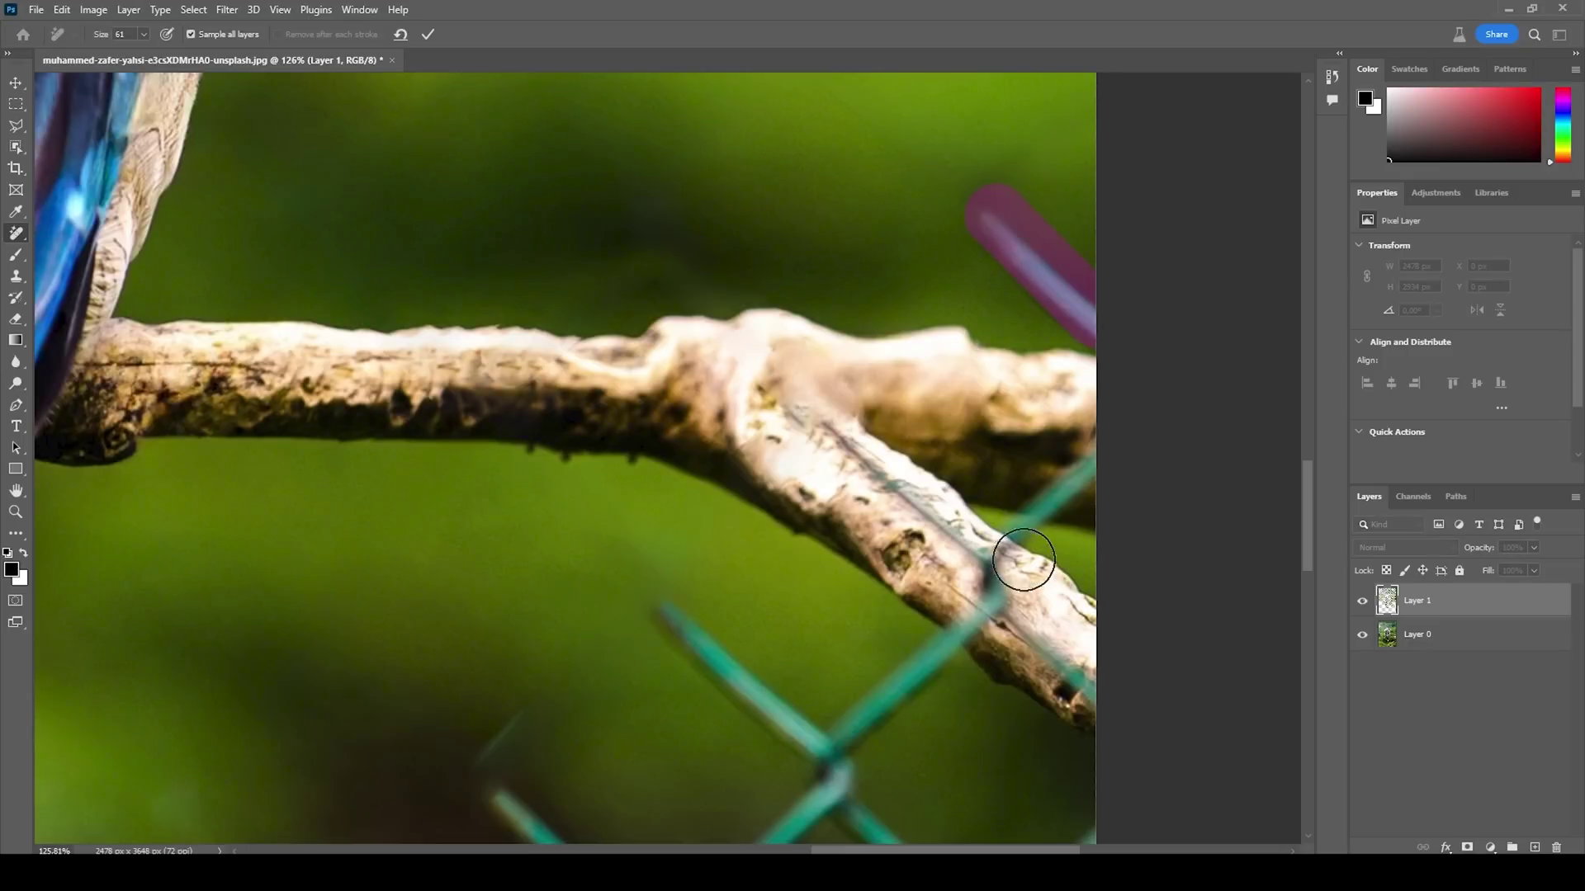
pyautogui.moveTo(1024, 538)
pyautogui.mouseDown()
pyautogui.moveTo(1100, 453)
pyautogui.moveTo(983, 629)
pyautogui.moveTo(993, 569)
pyautogui.moveTo(1017, 618)
pyautogui.moveTo(1121, 696)
pyautogui.mouseUp()
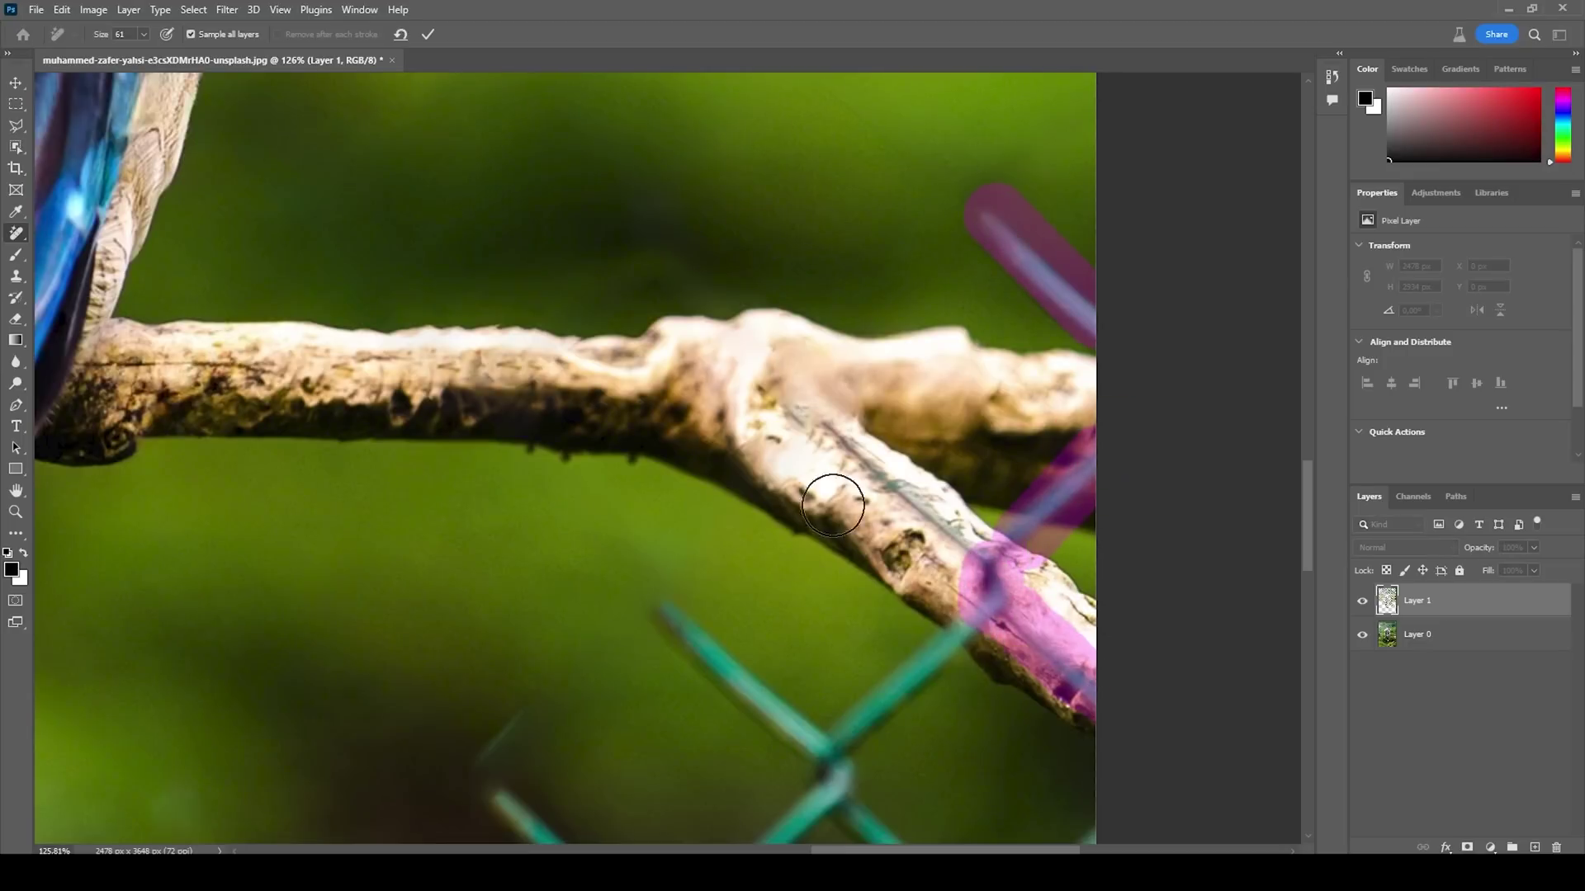
pyautogui.click(427, 35)
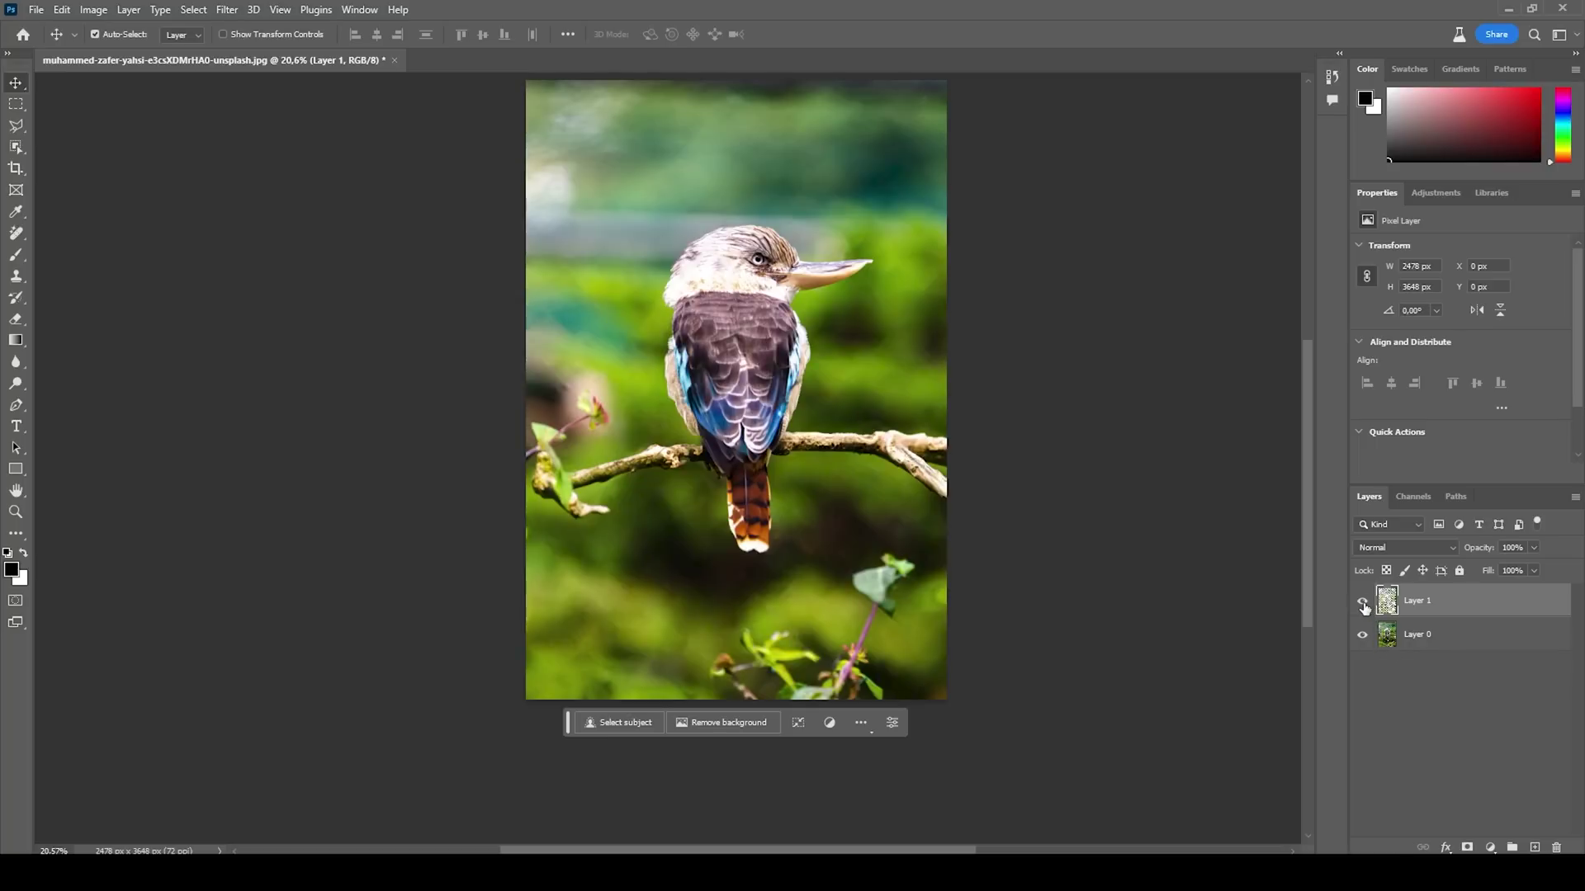
pyautogui.click(1362, 602)
pyautogui.click(1362, 602)
pyautogui.scroll(5, 792, 412)
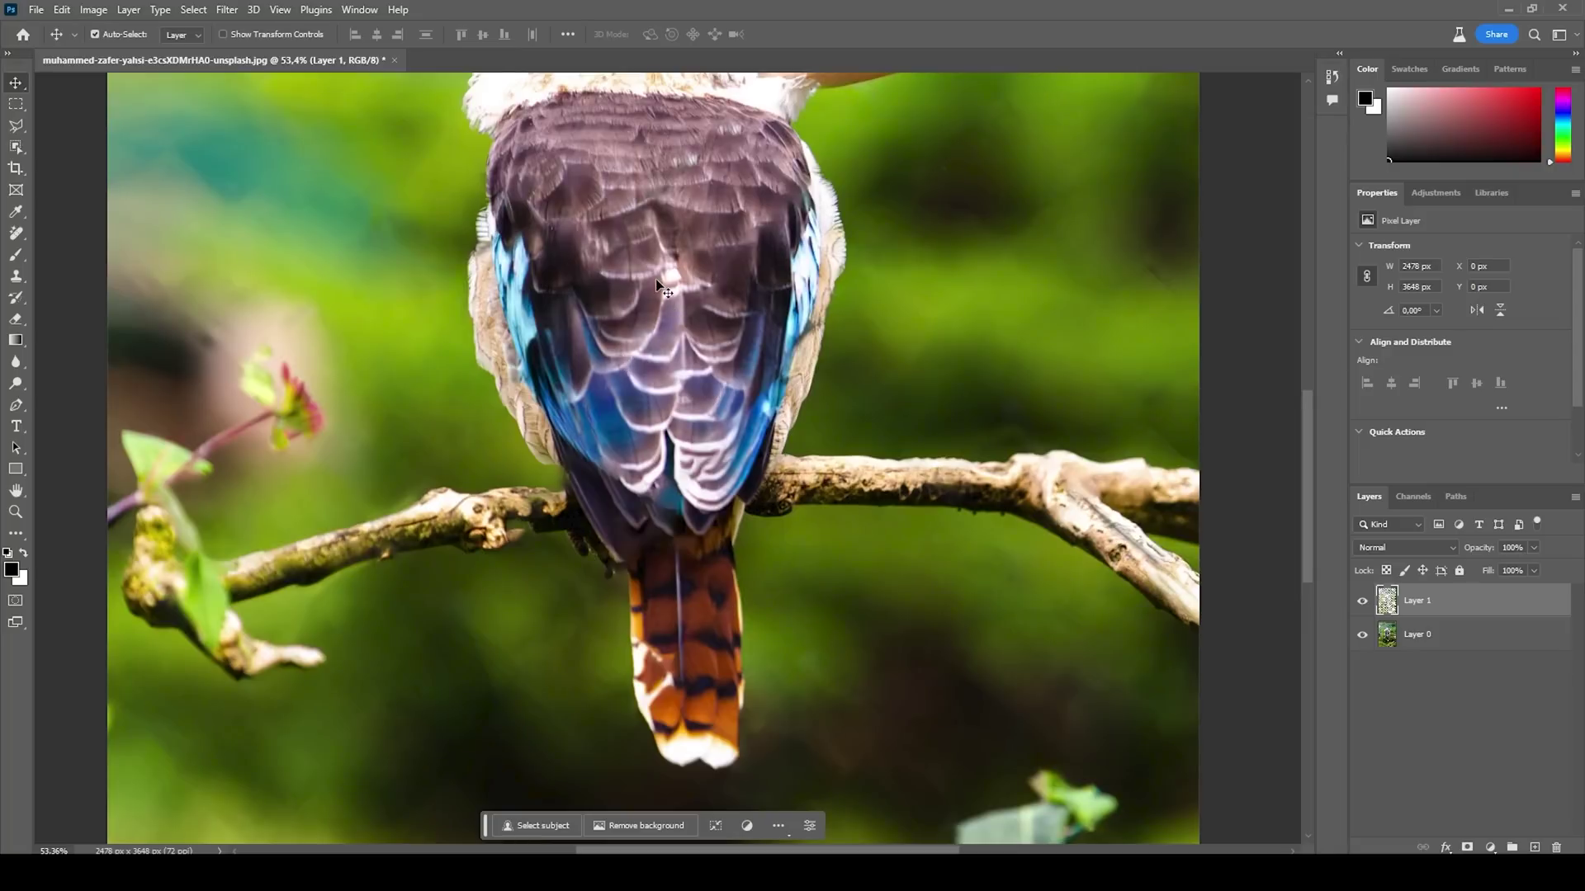
pyautogui.scroll(-3, 663, 289)
pyautogui.click(1363, 603)
pyautogui.click(1363, 603)
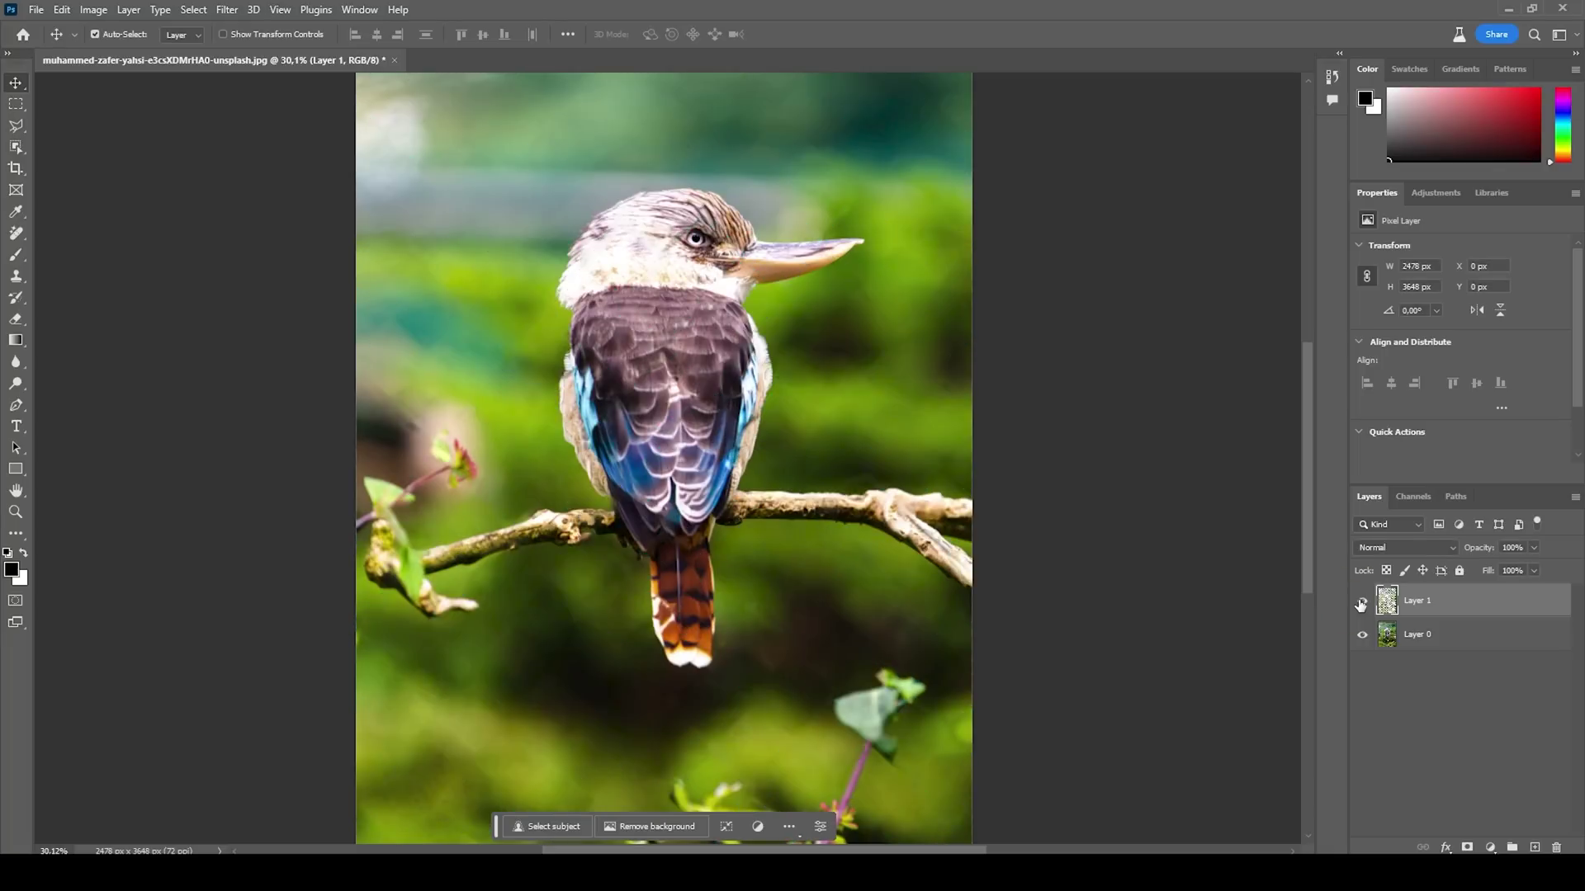
pyautogui.click(1360, 605)
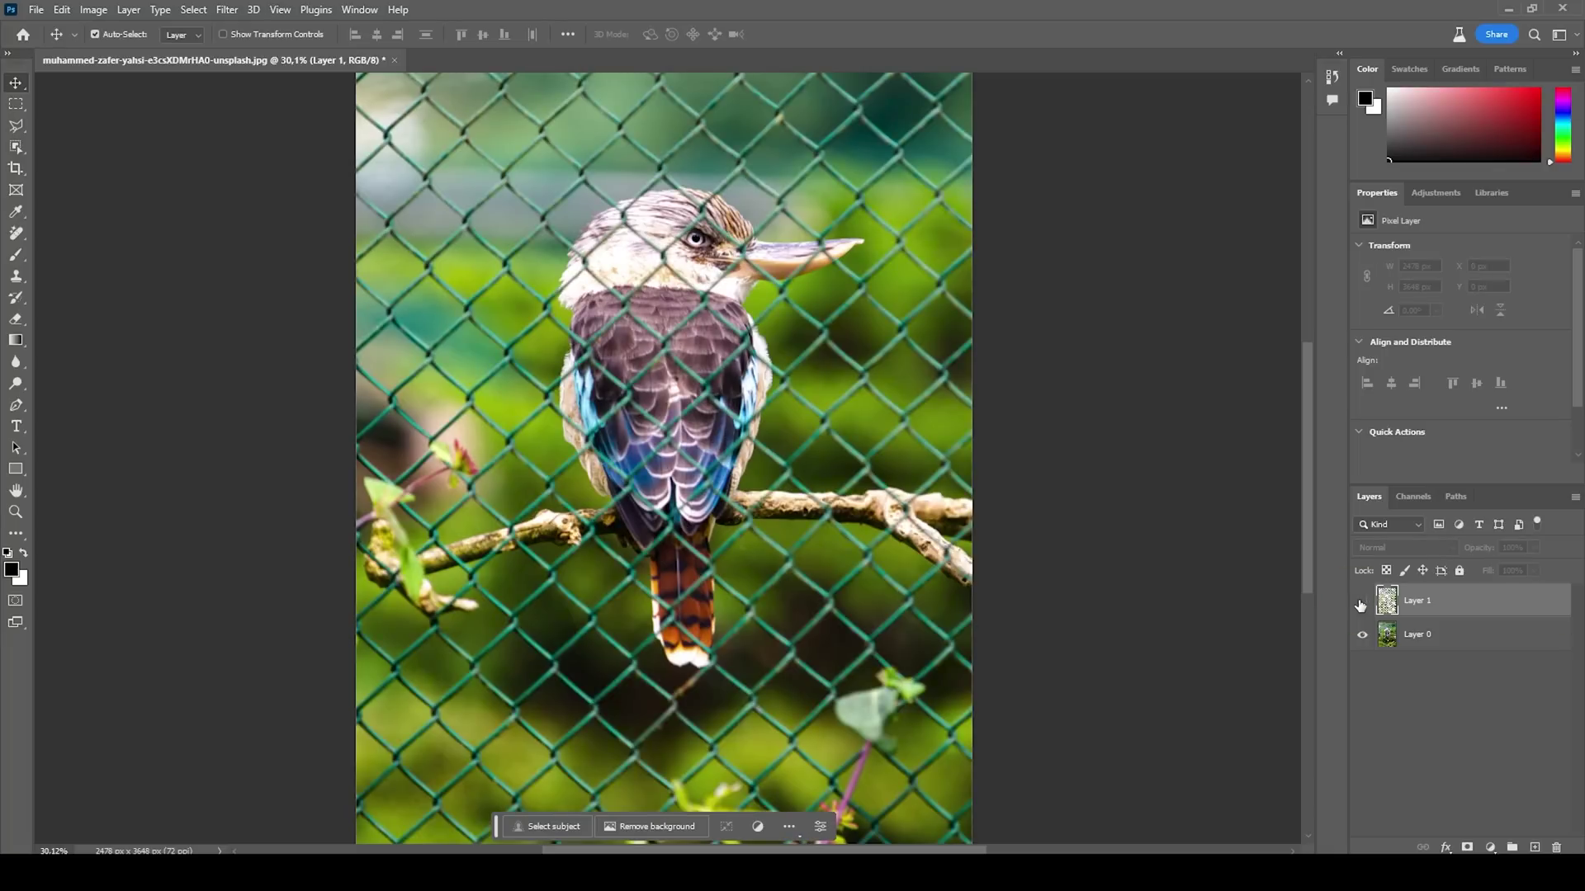
pyautogui.click(1360, 604)
pyautogui.click(1361, 605)
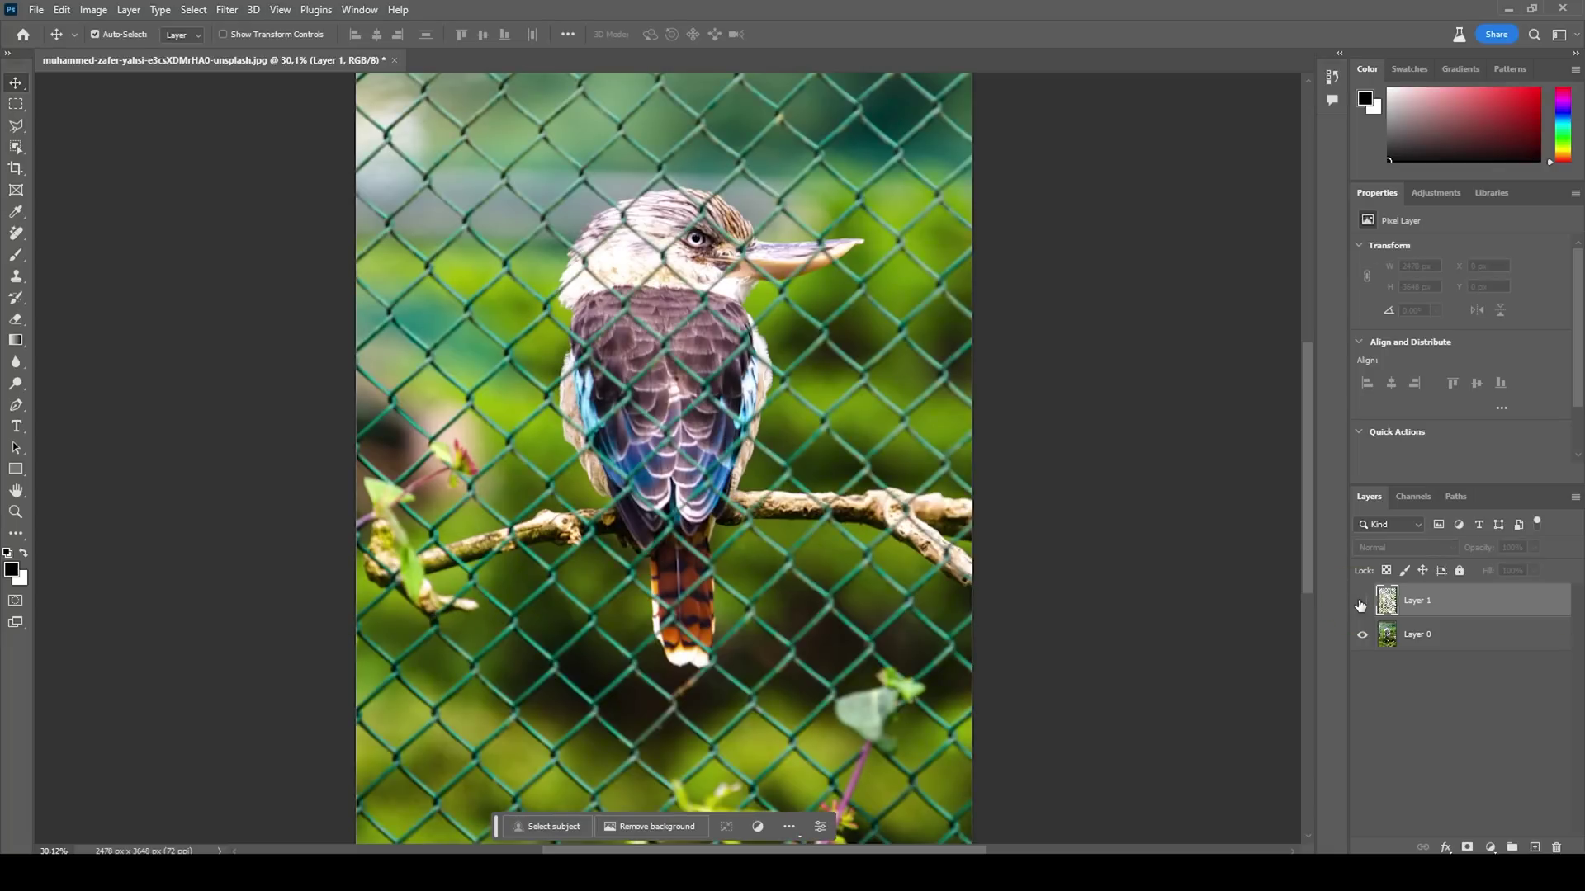